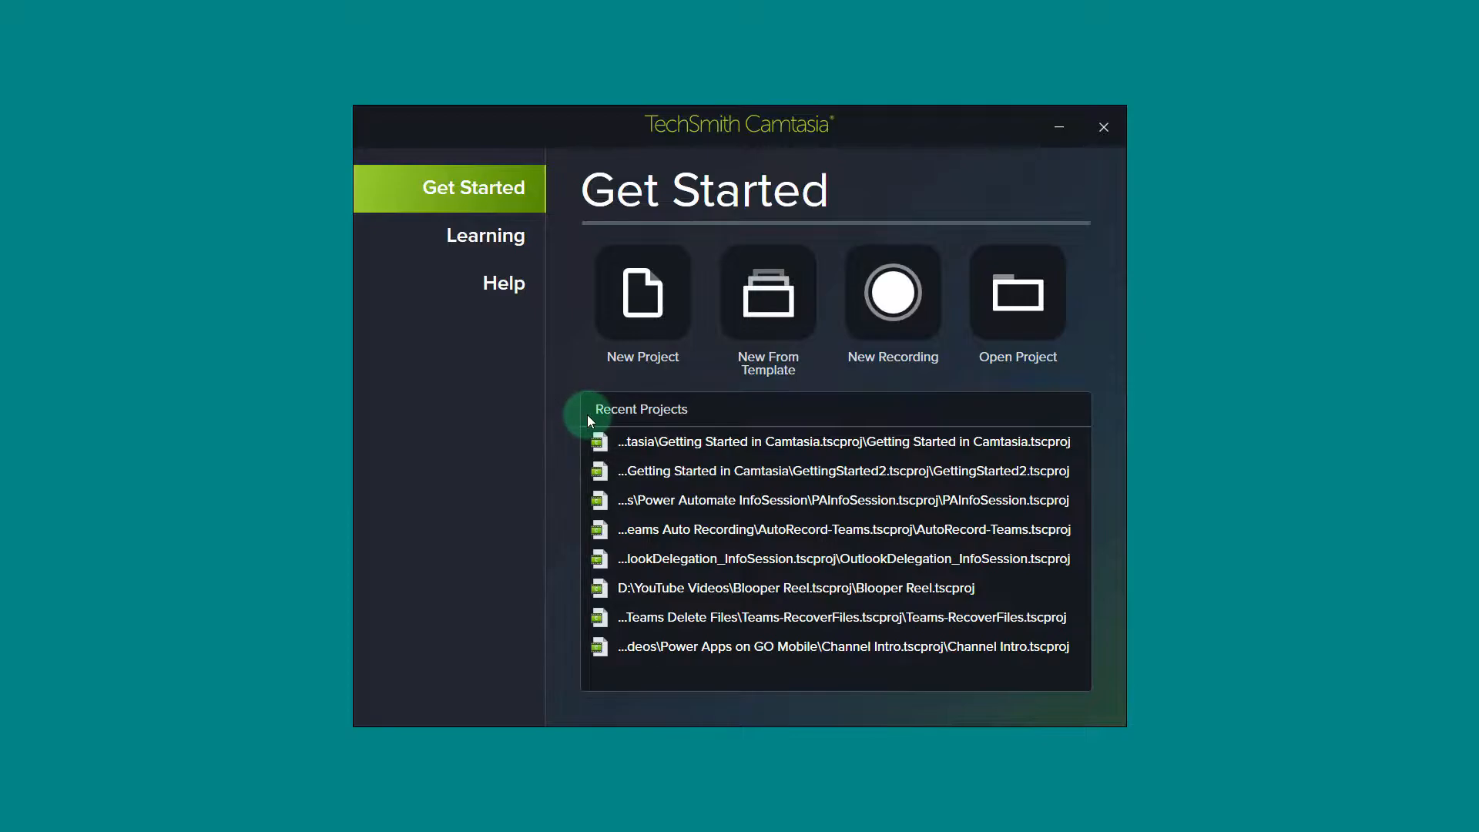
# - Open the recent project Getting Started in Camtasia and review its program preferences, accepting them as they are
pyautogui.click(619, 446)
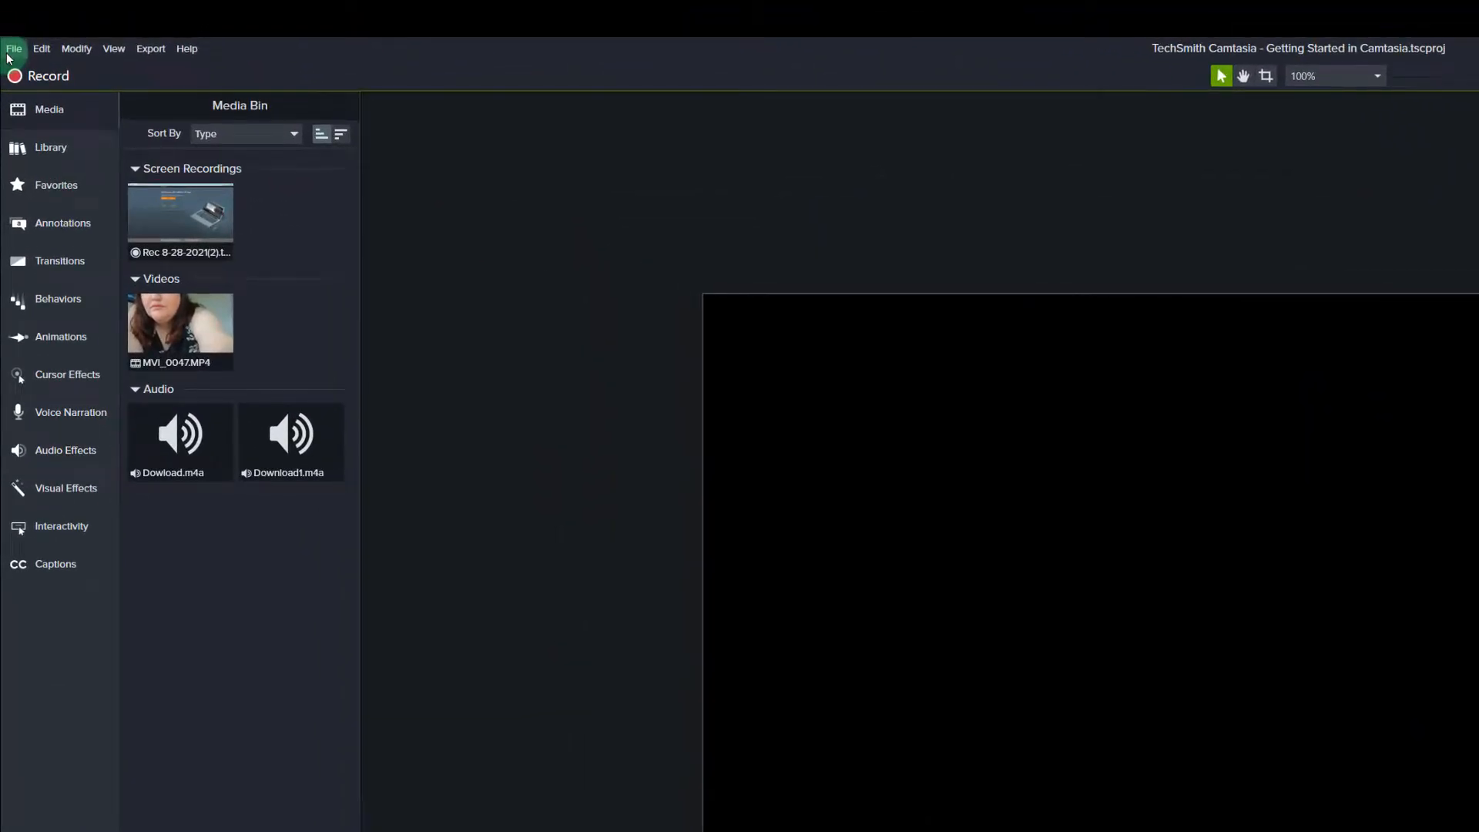
pyautogui.click(12, 49)
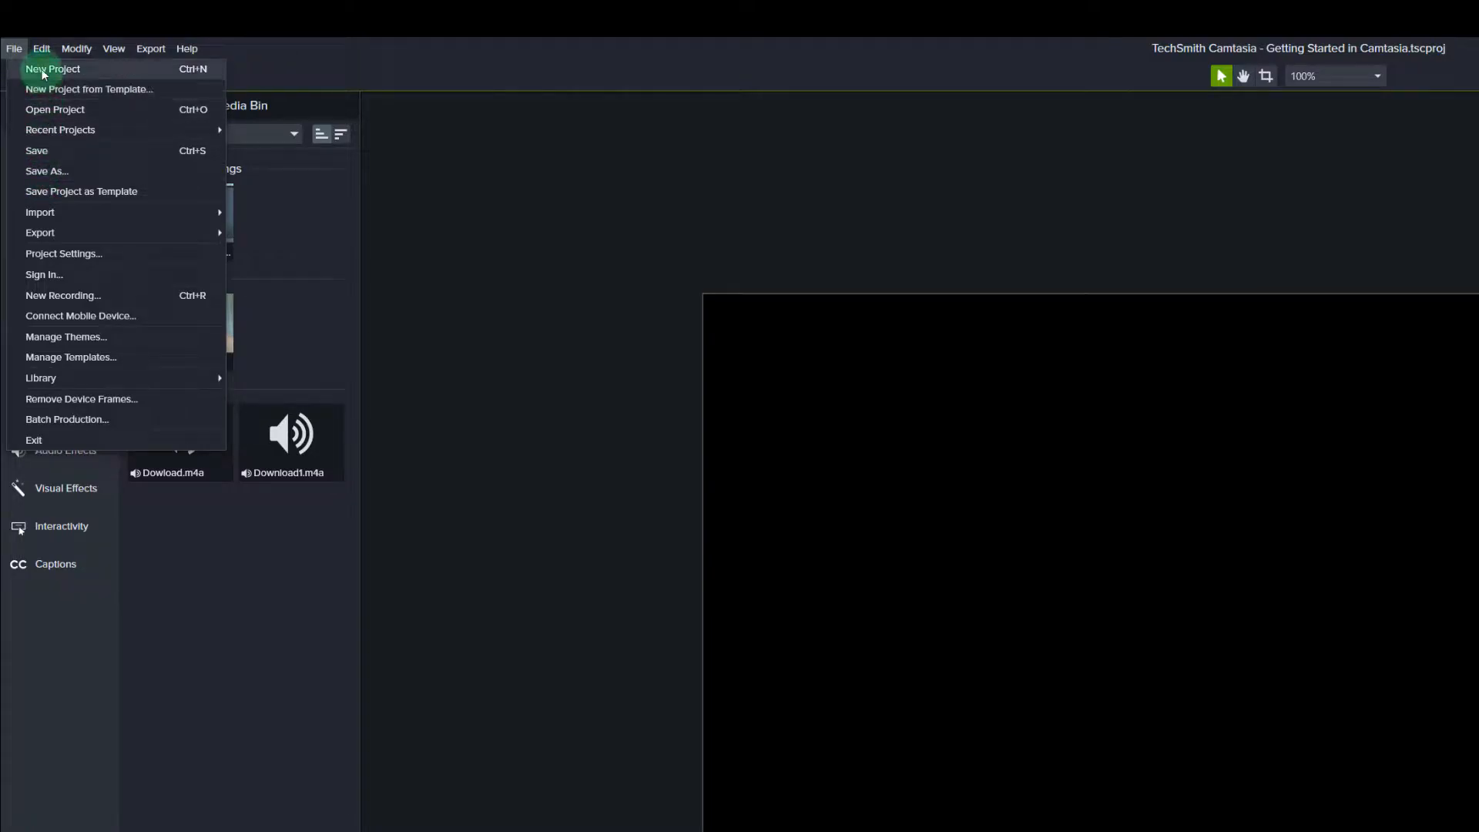
pyautogui.moveTo(42, 54)
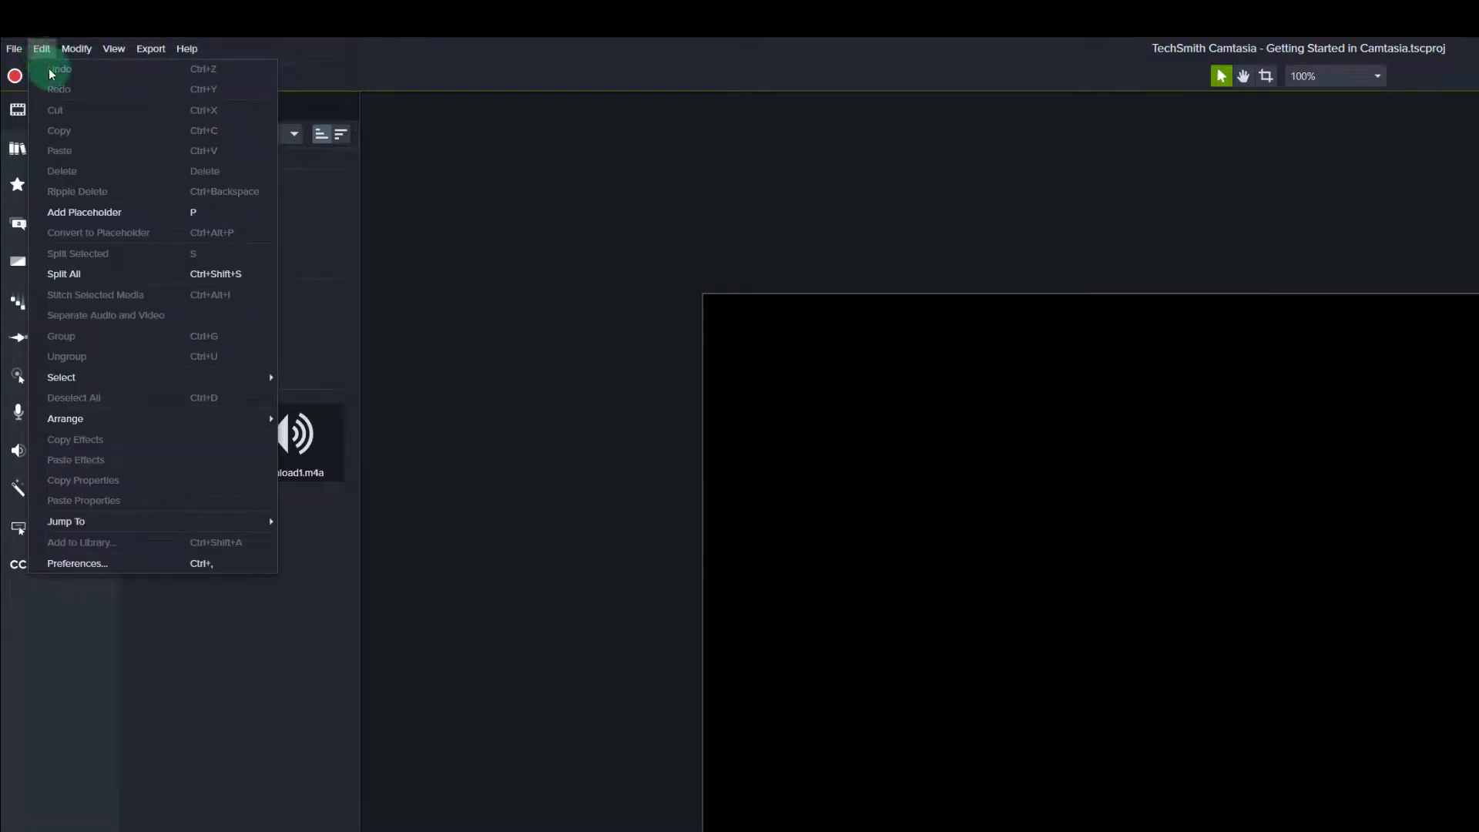
pyautogui.click(85, 566)
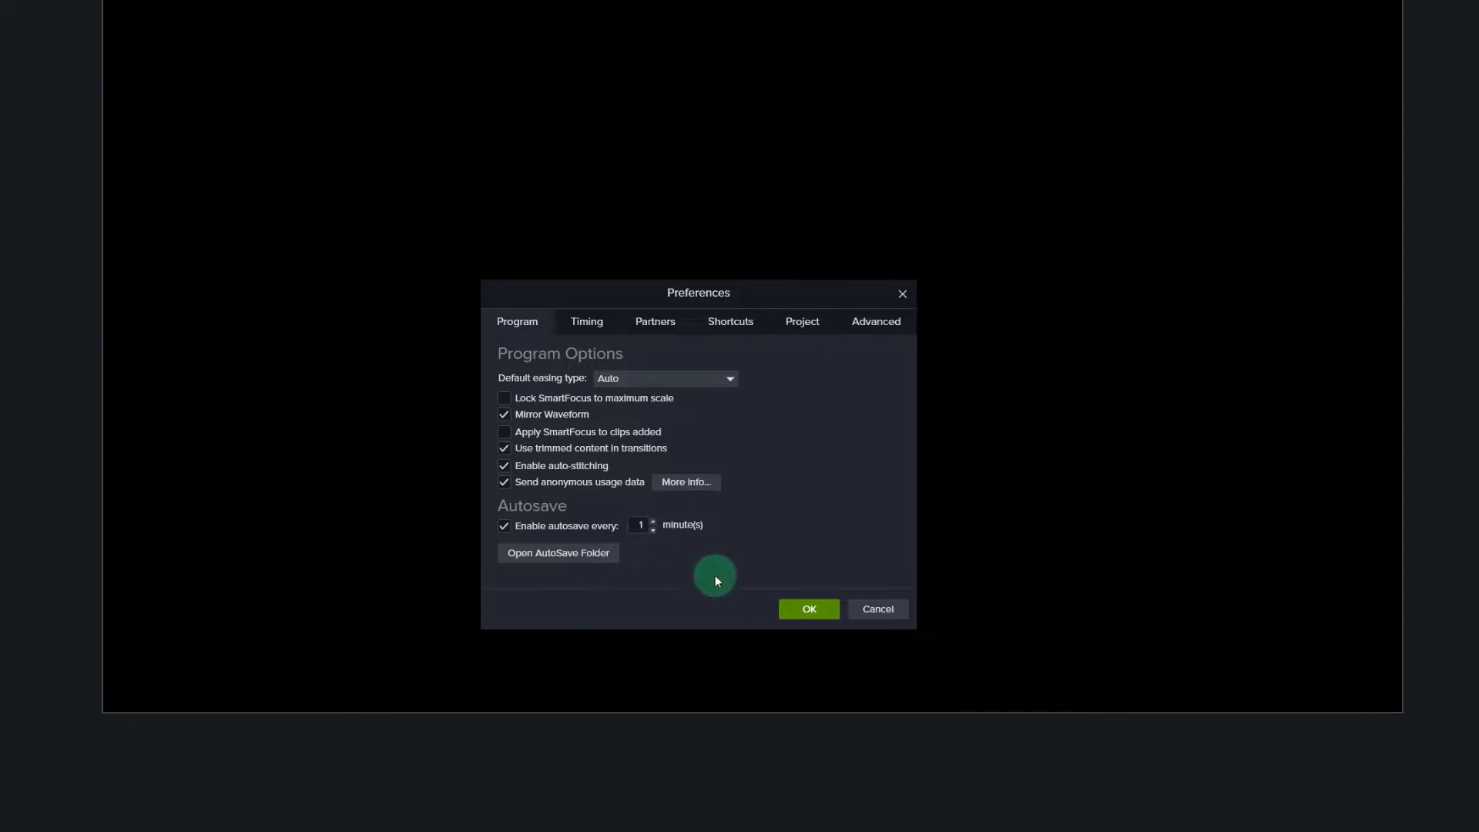
pyautogui.click(808, 610)
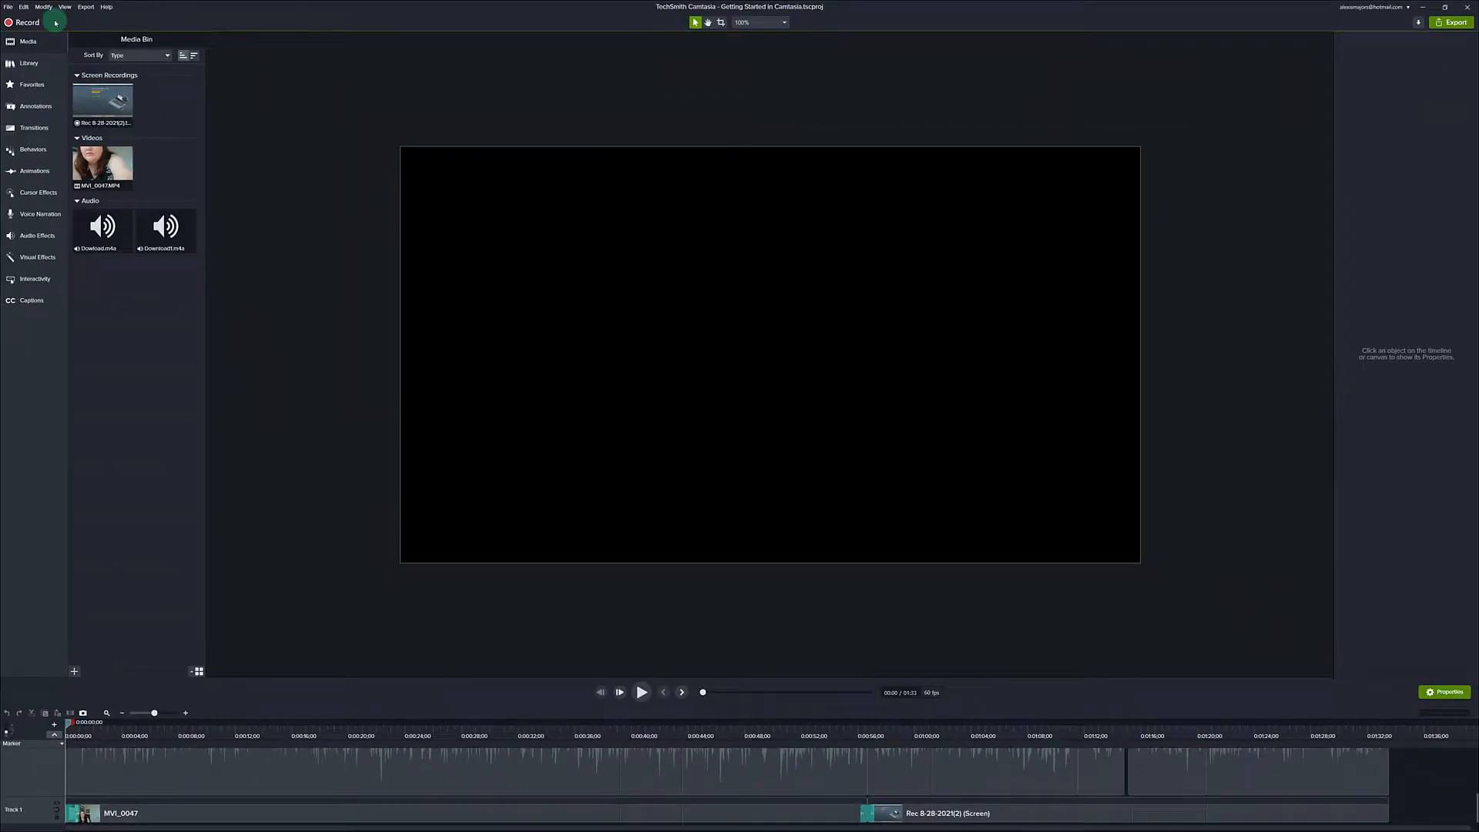
# - Hide and reshow the Media Bin, and view the available sort criteria for its media
pyautogui.click(19, 45)
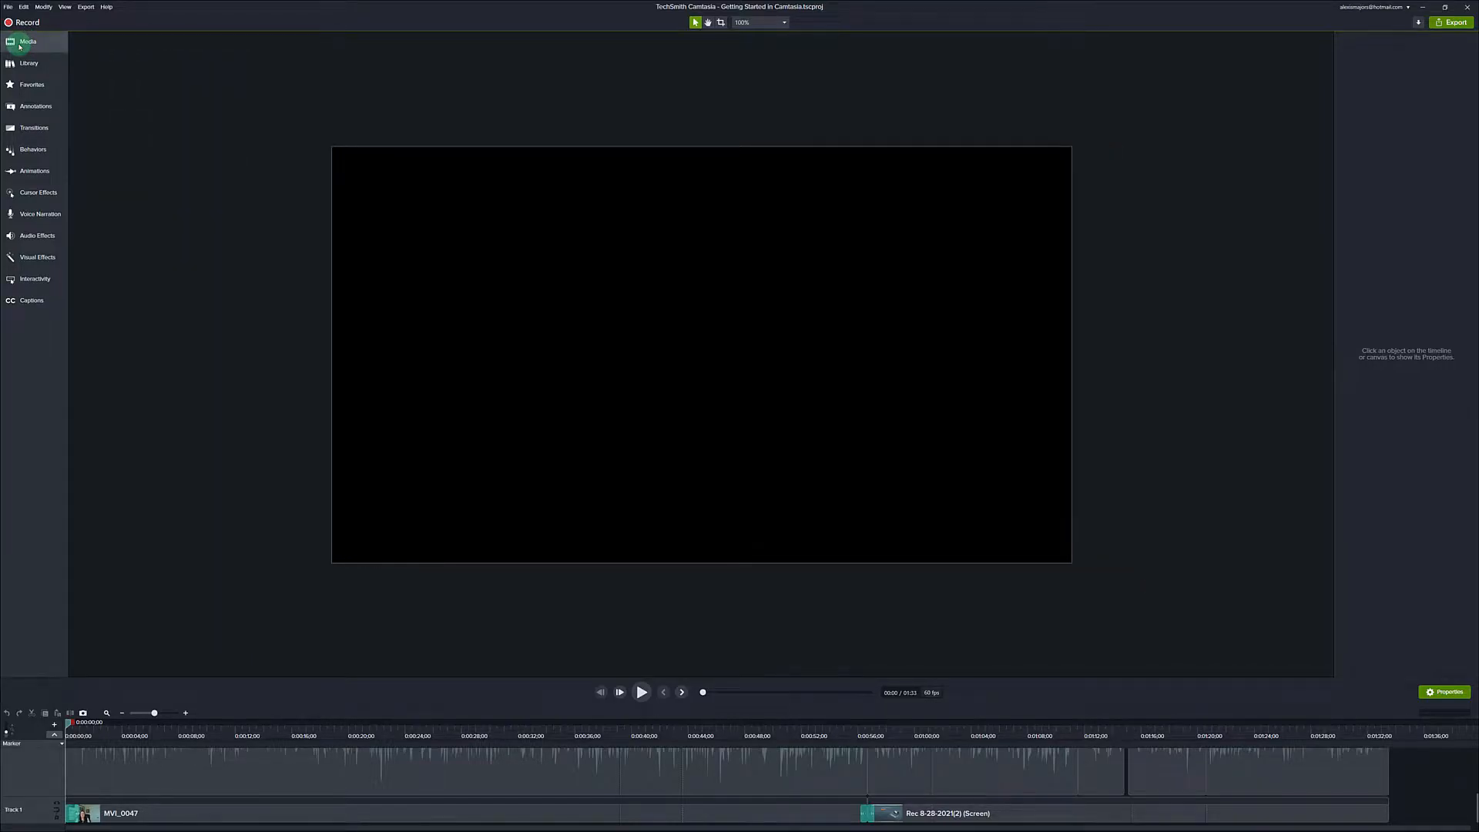
pyautogui.click(19, 45)
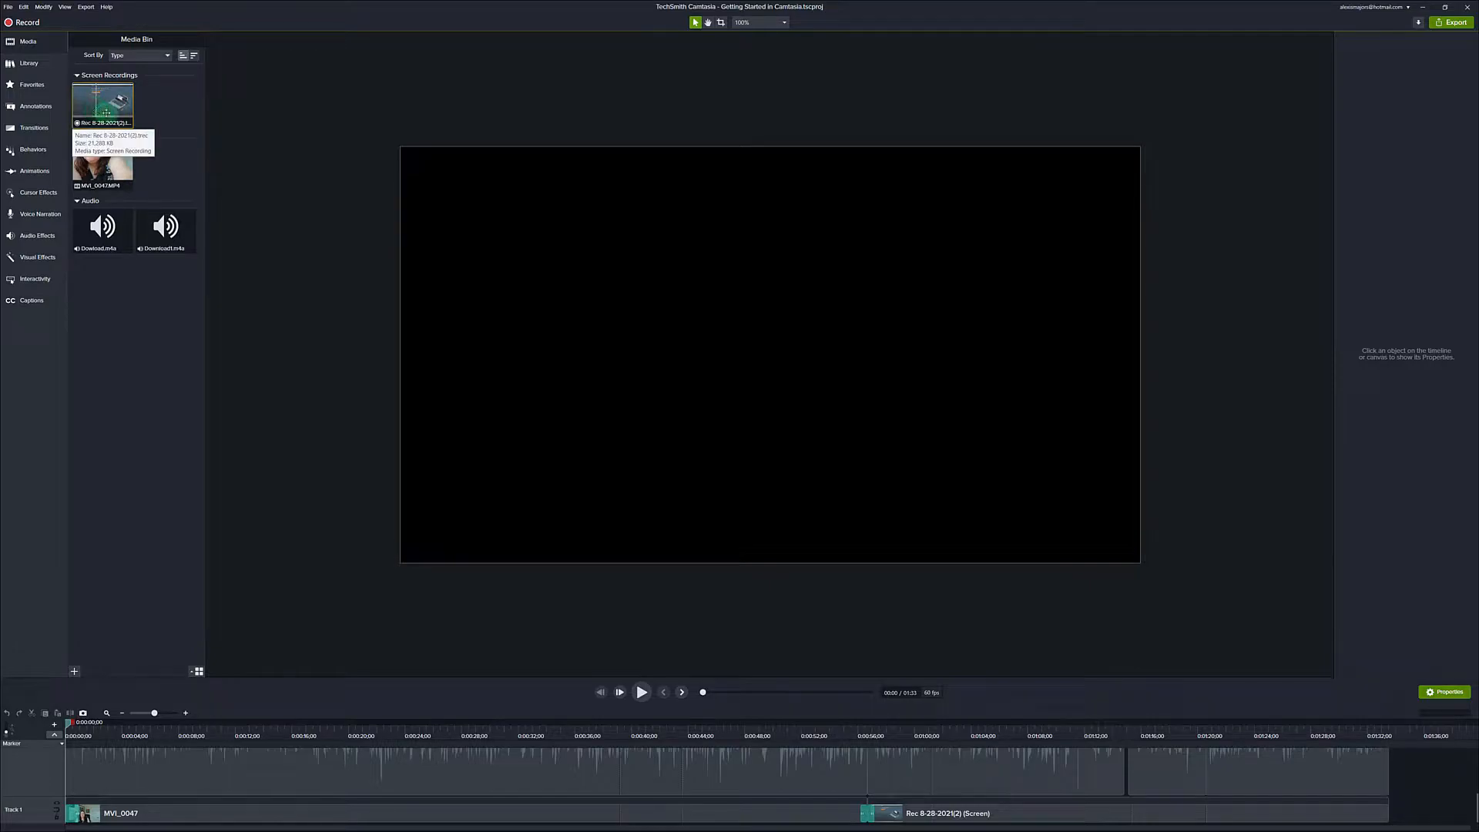
pyautogui.click(168, 56)
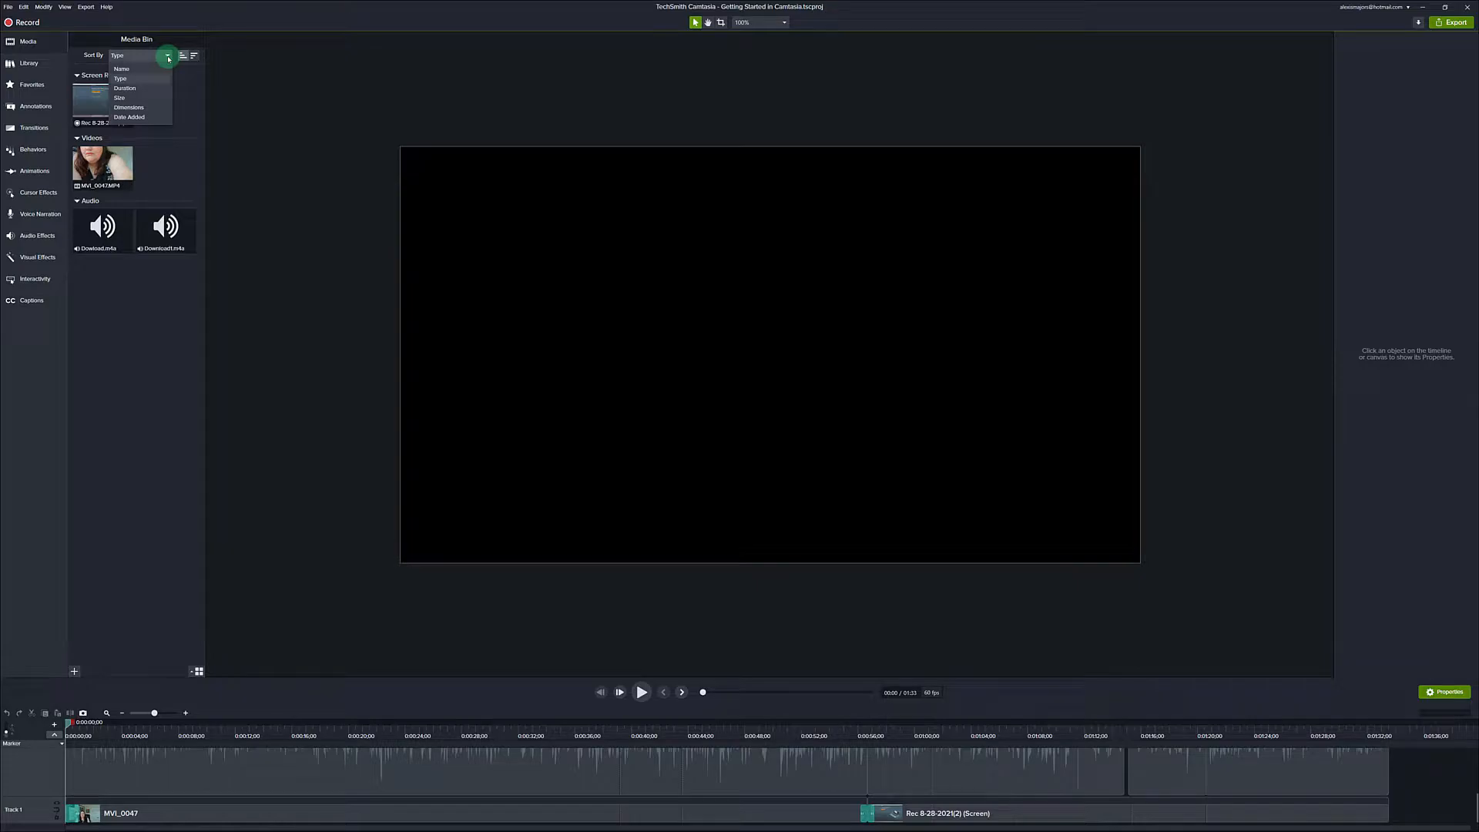
pyautogui.click(168, 58)
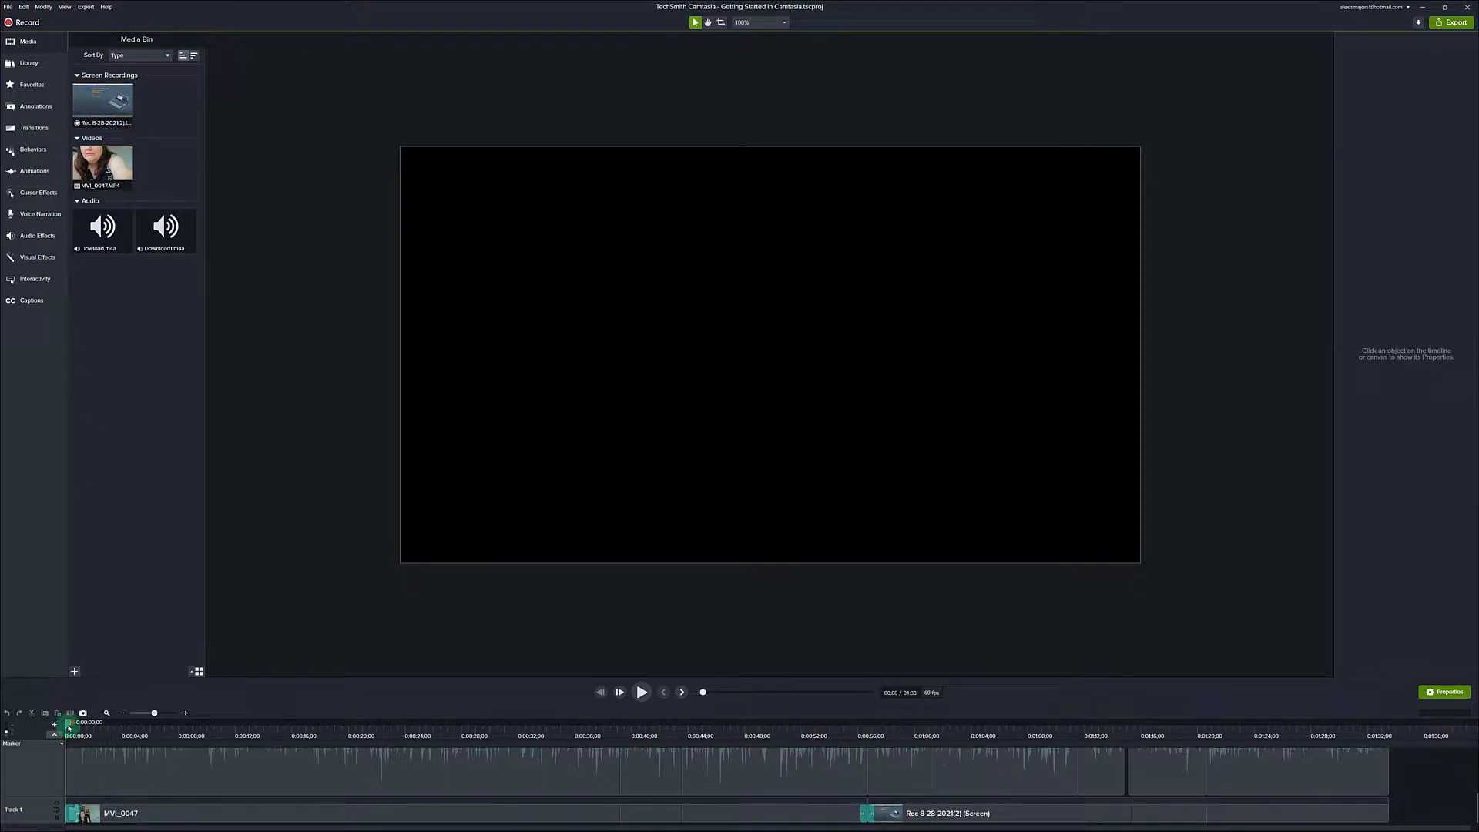
pyautogui.moveTo(68, 727); pyautogui.dragTo(71, 726)
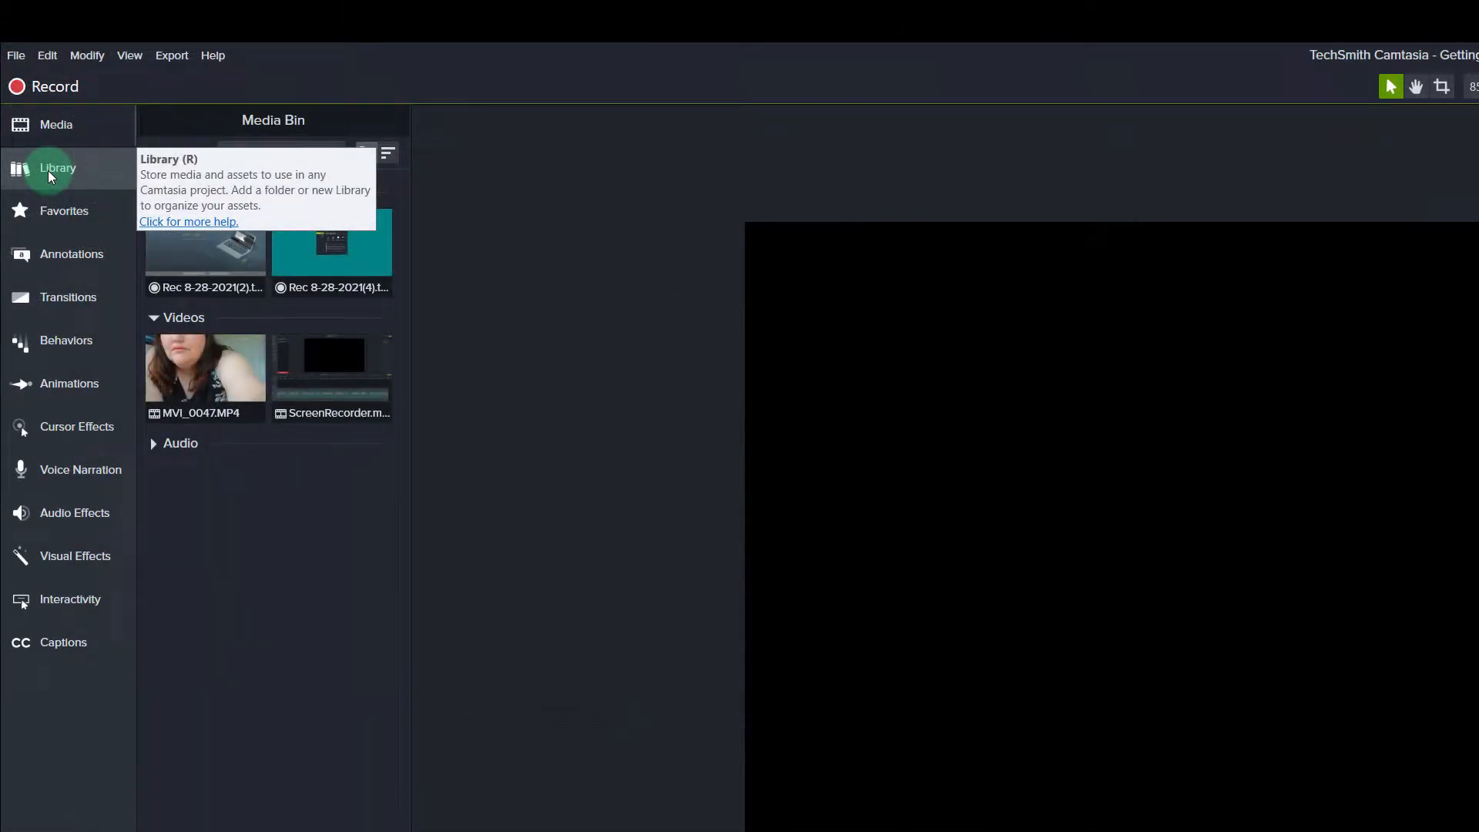
# - Switch the Library from Camtasia 2021 to the YouTube user library and view its assets
pyautogui.click(48, 170)
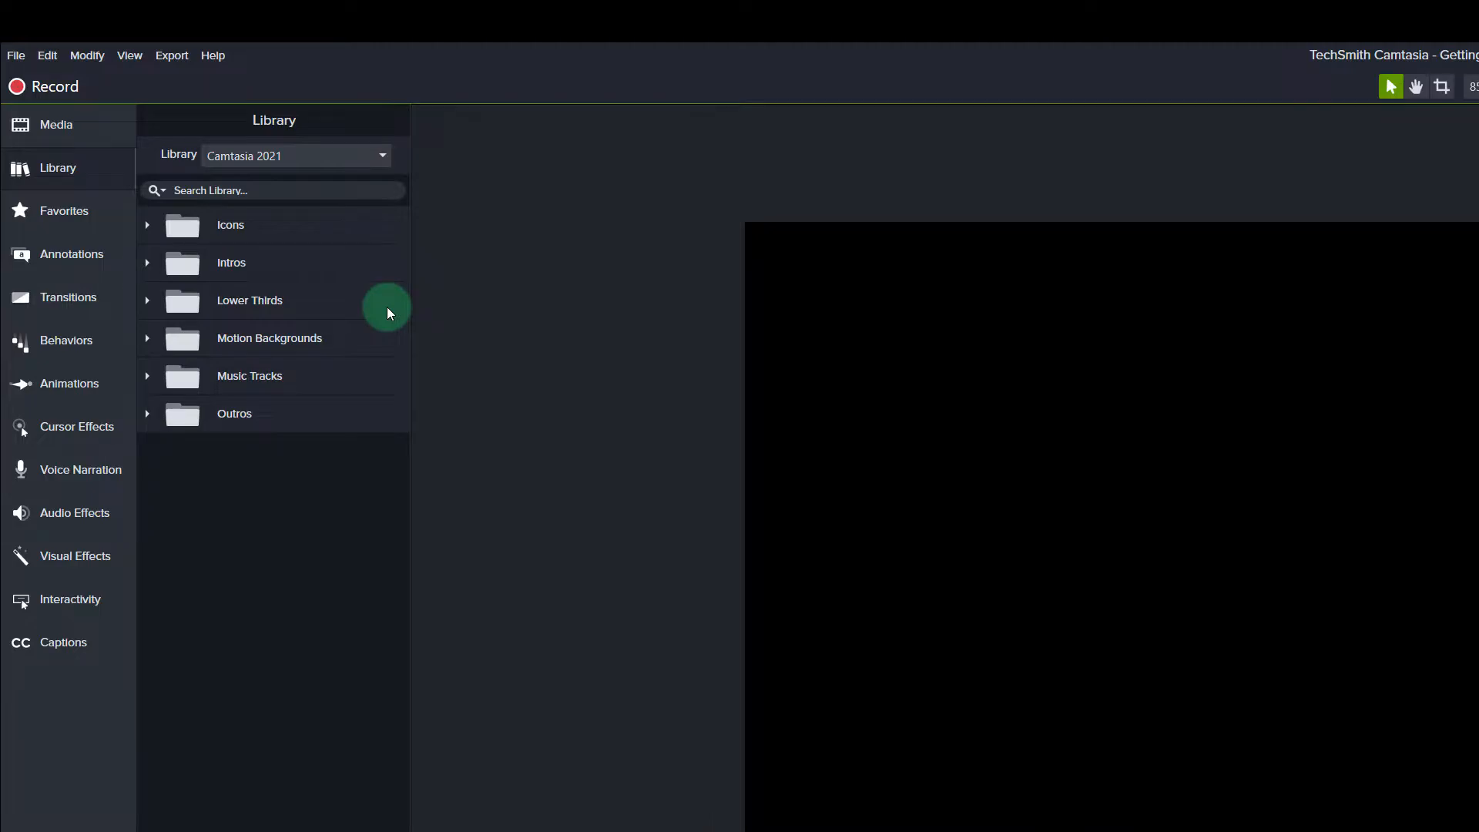
pyautogui.click(383, 156)
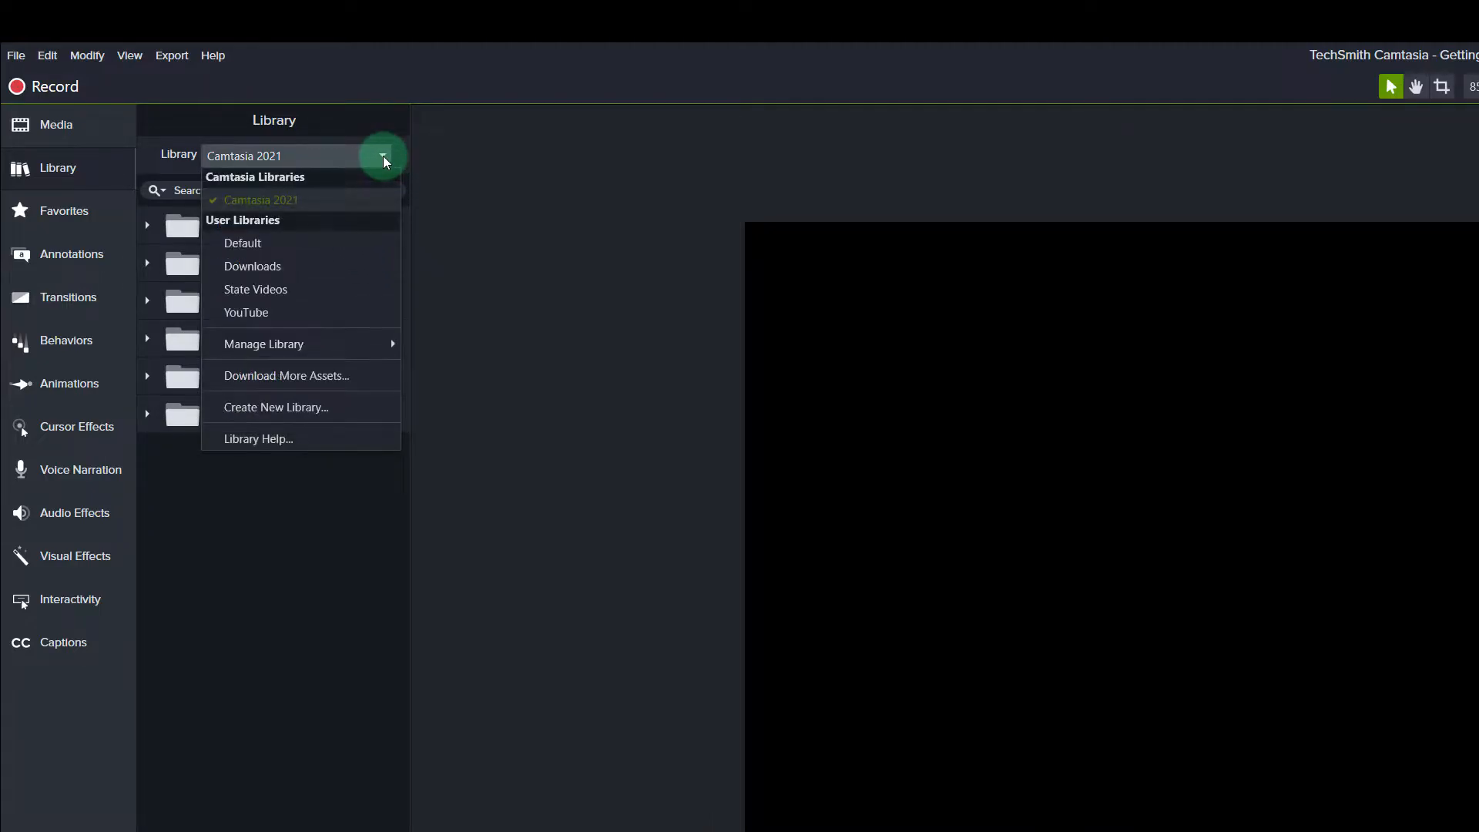
pyautogui.click(279, 313)
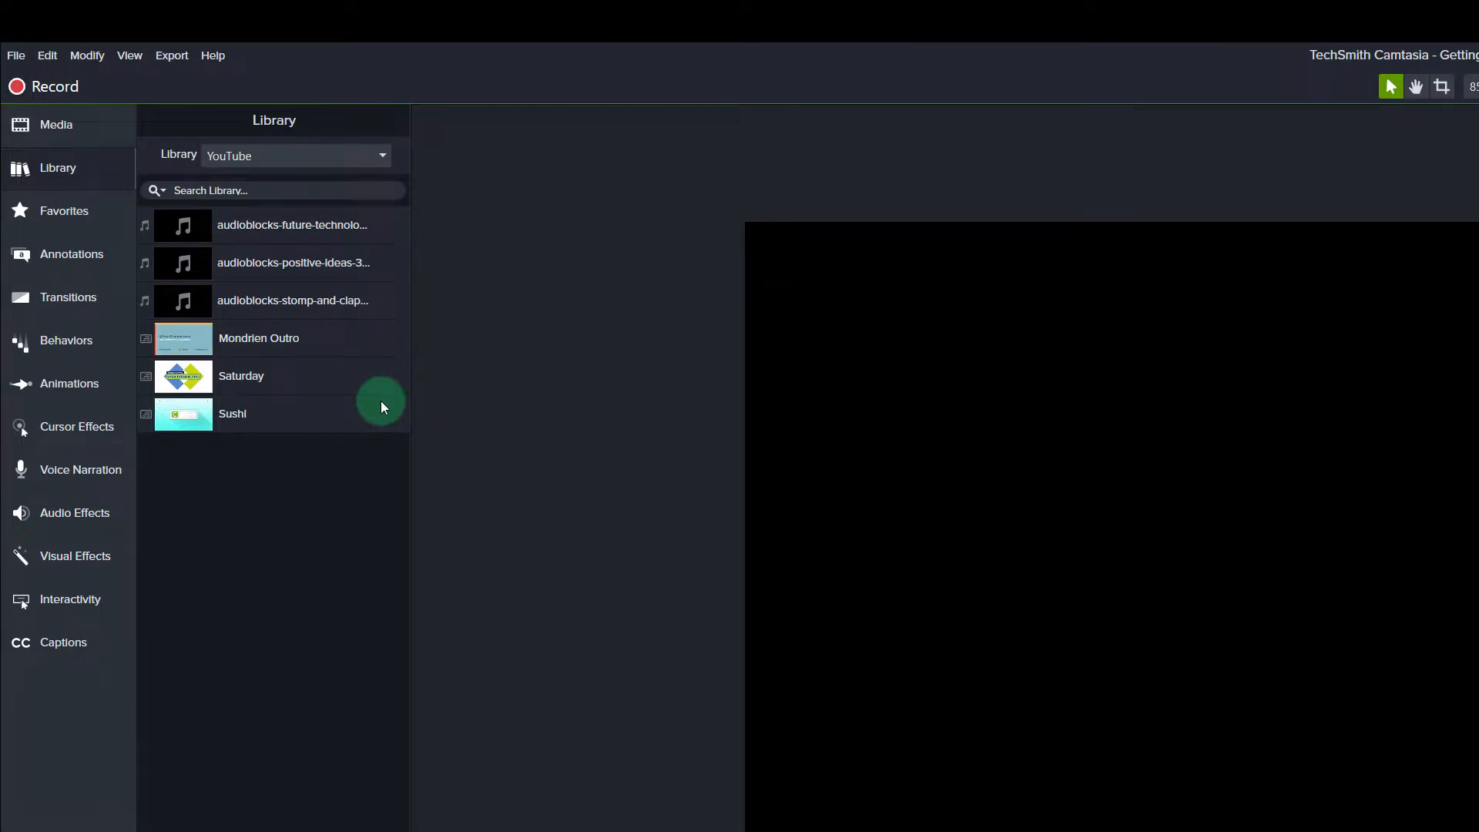
# - Browse the annotation callouts, preset animations, cursor effects and voice narration tools
pyautogui.click(58, 267)
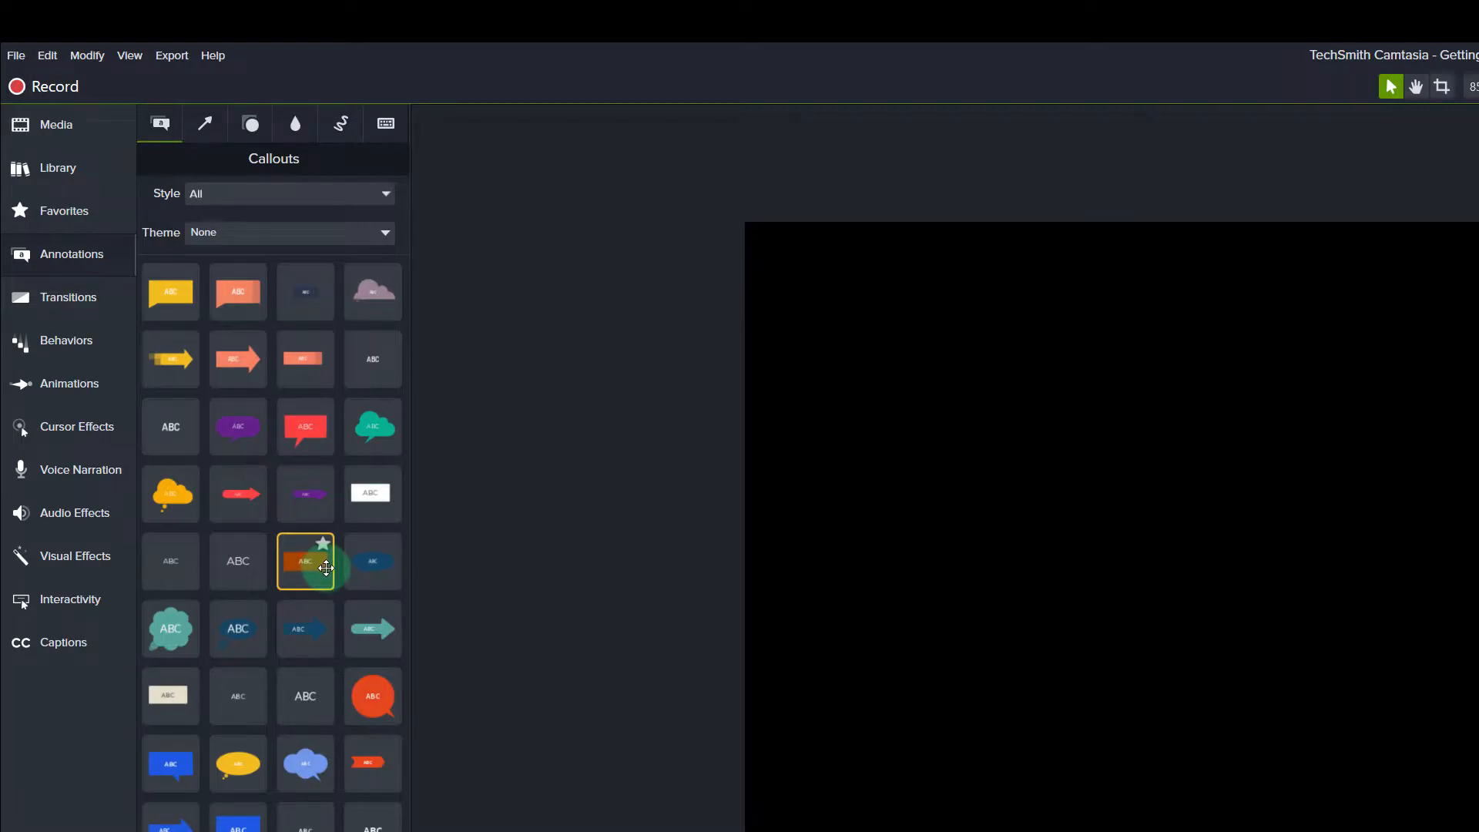
pyautogui.click(187, 276)
pyautogui.click(46, 219)
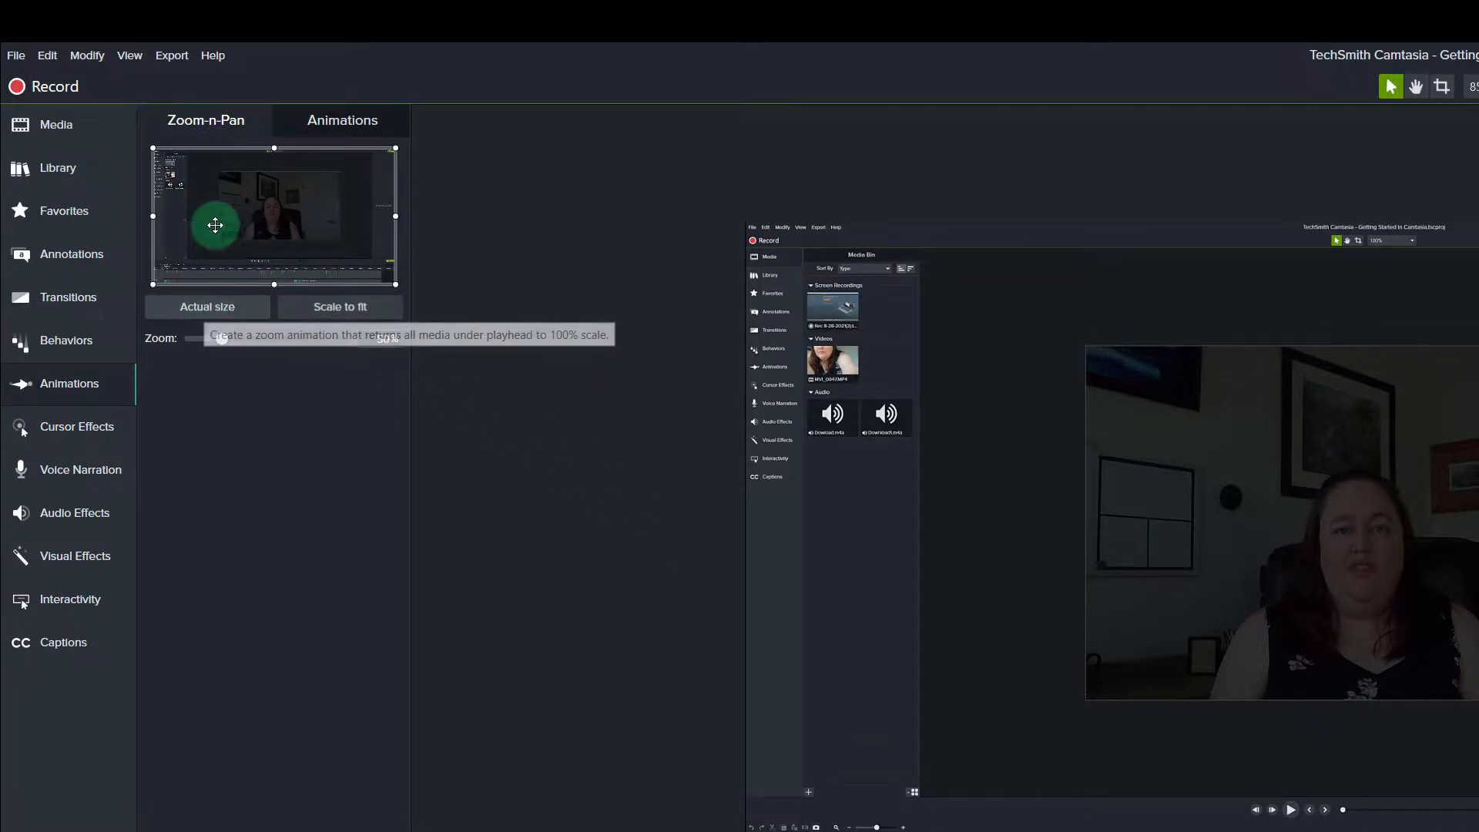
pyautogui.click(322, 123)
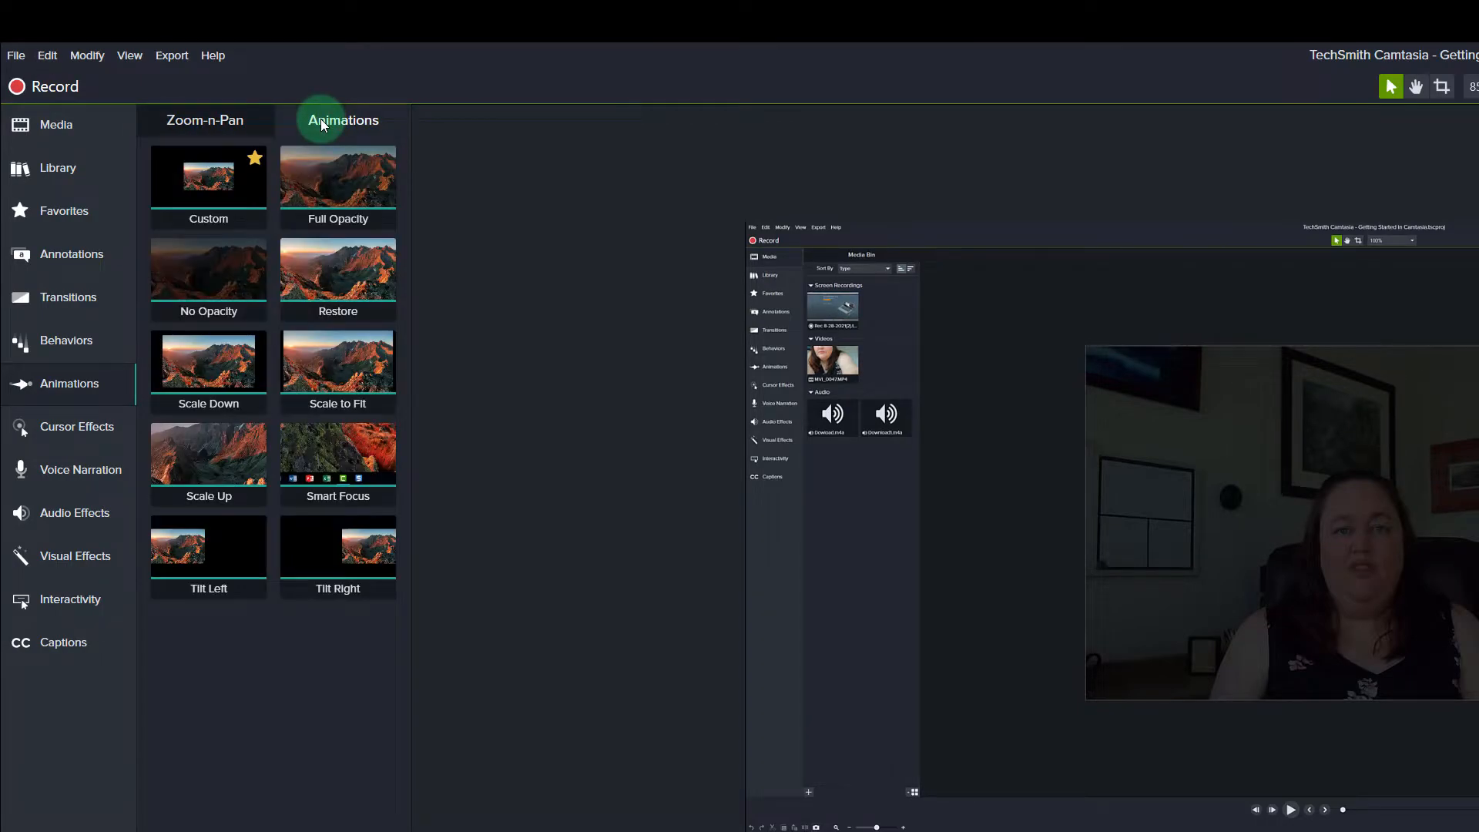
pyautogui.click(344, 543)
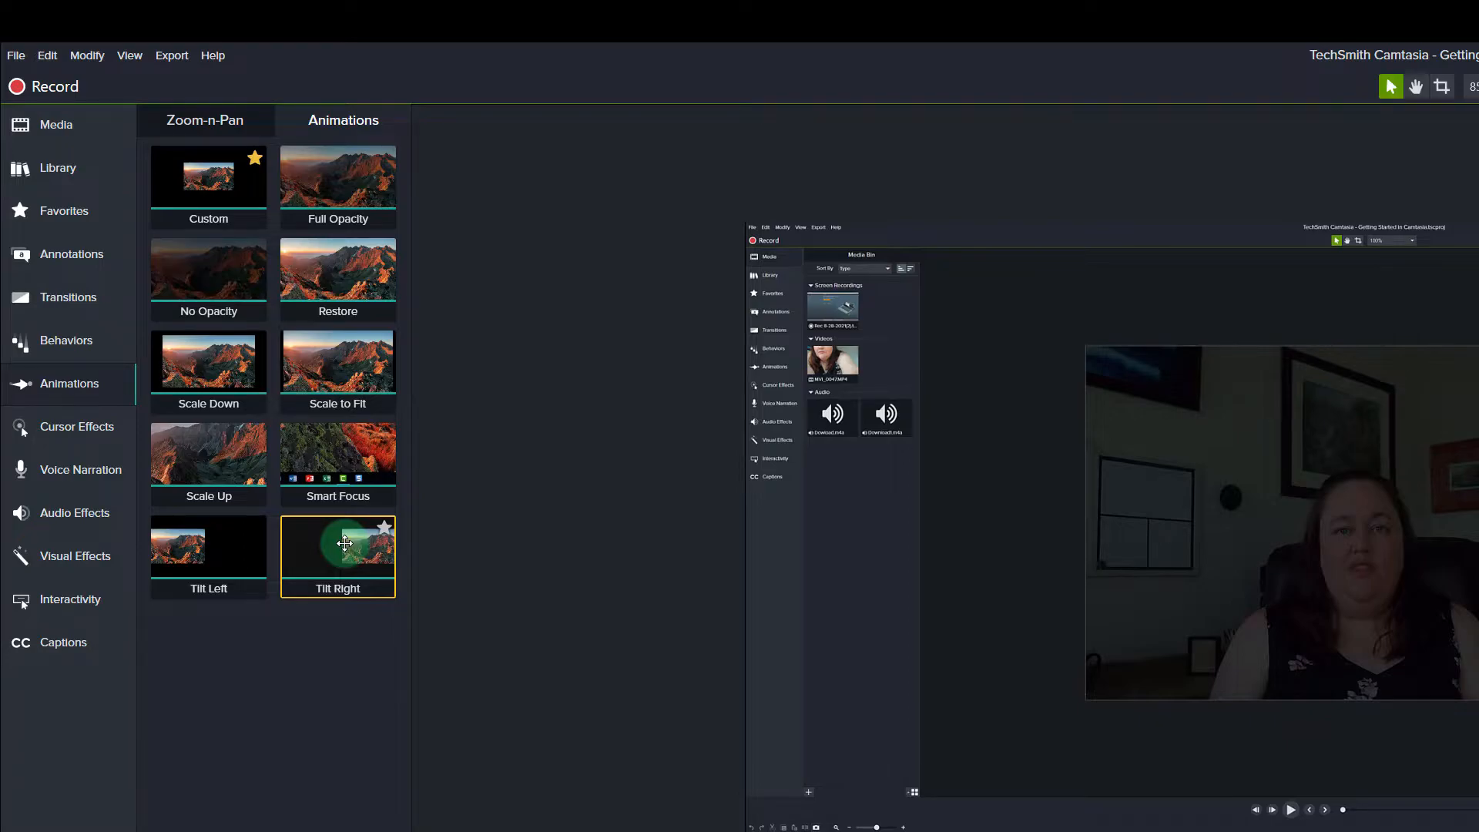
pyautogui.click(55, 436)
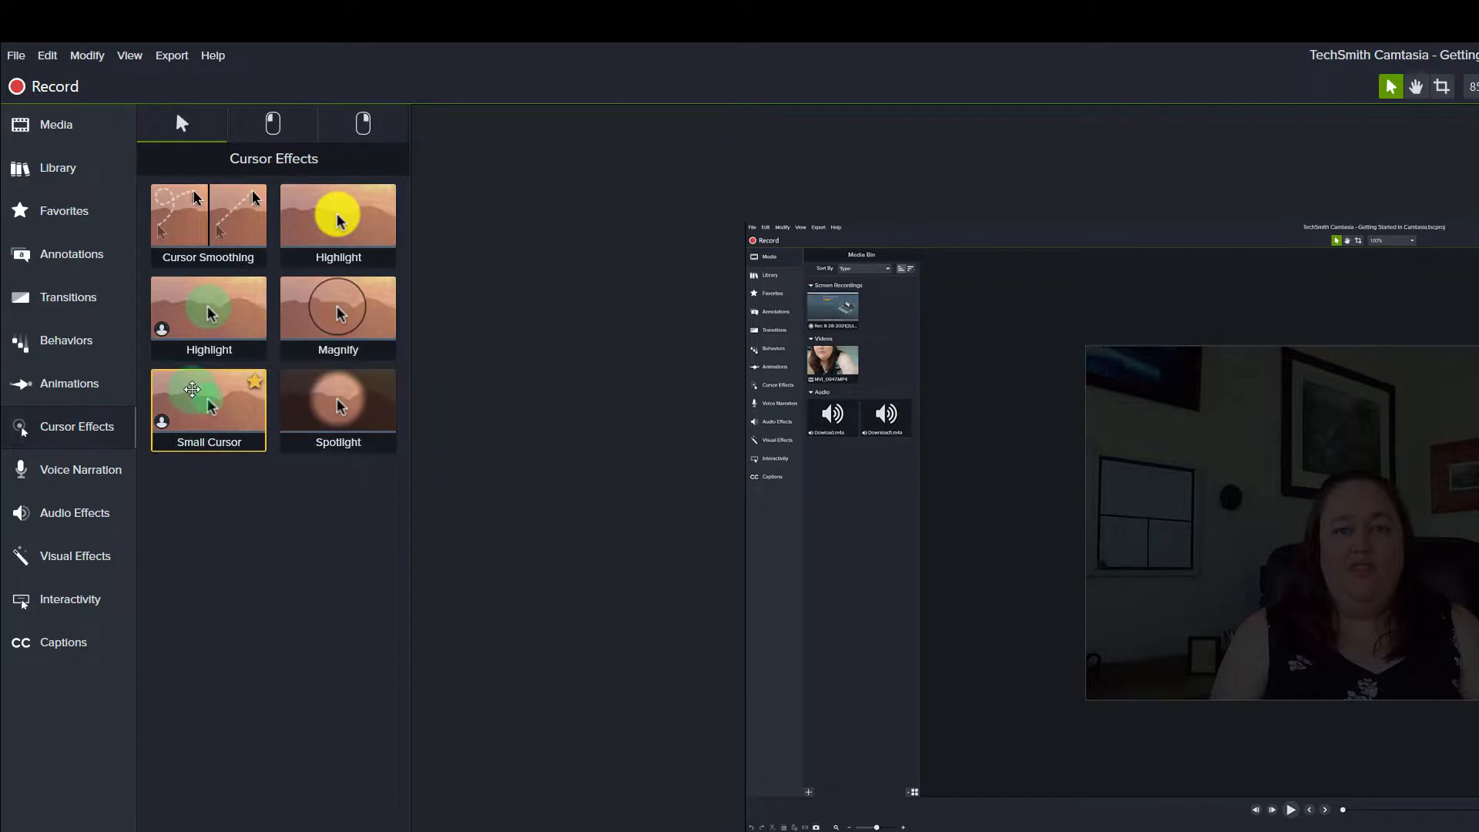
pyautogui.click(78, 473)
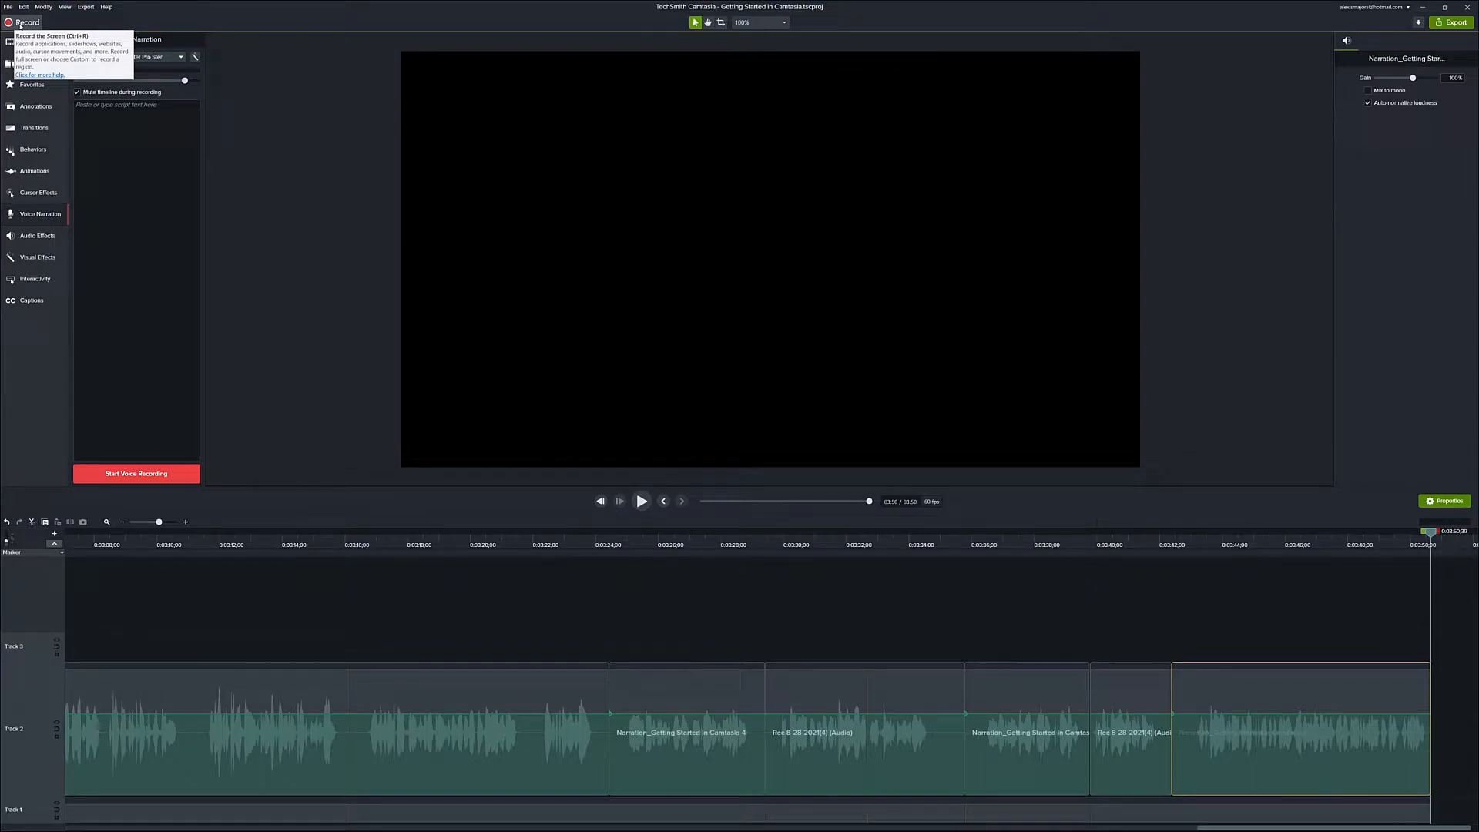
# - Open the screen recorder and review the capture area choices and the available microphones
pyautogui.click(20, 23)
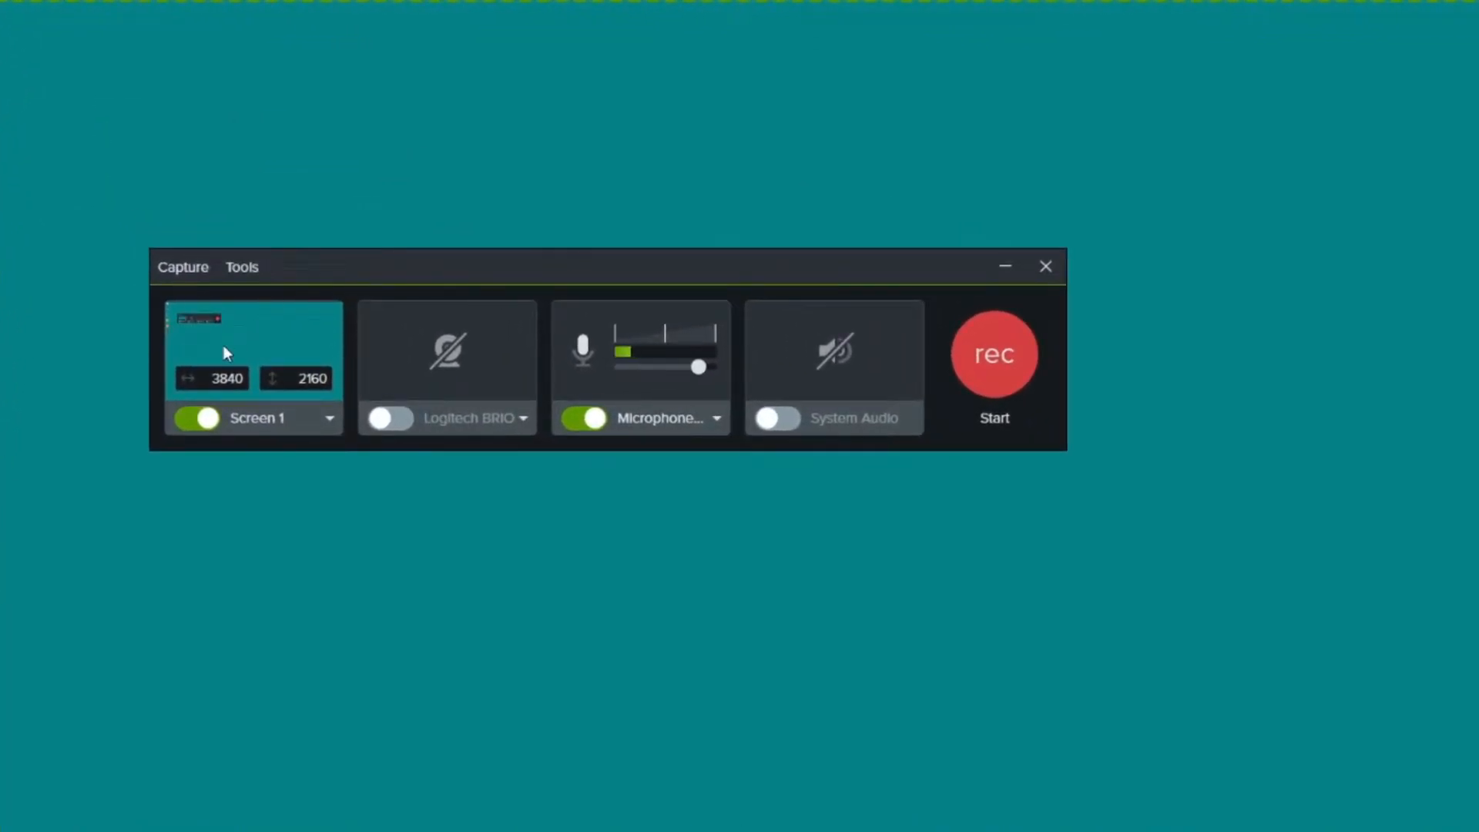
pyautogui.click(330, 423)
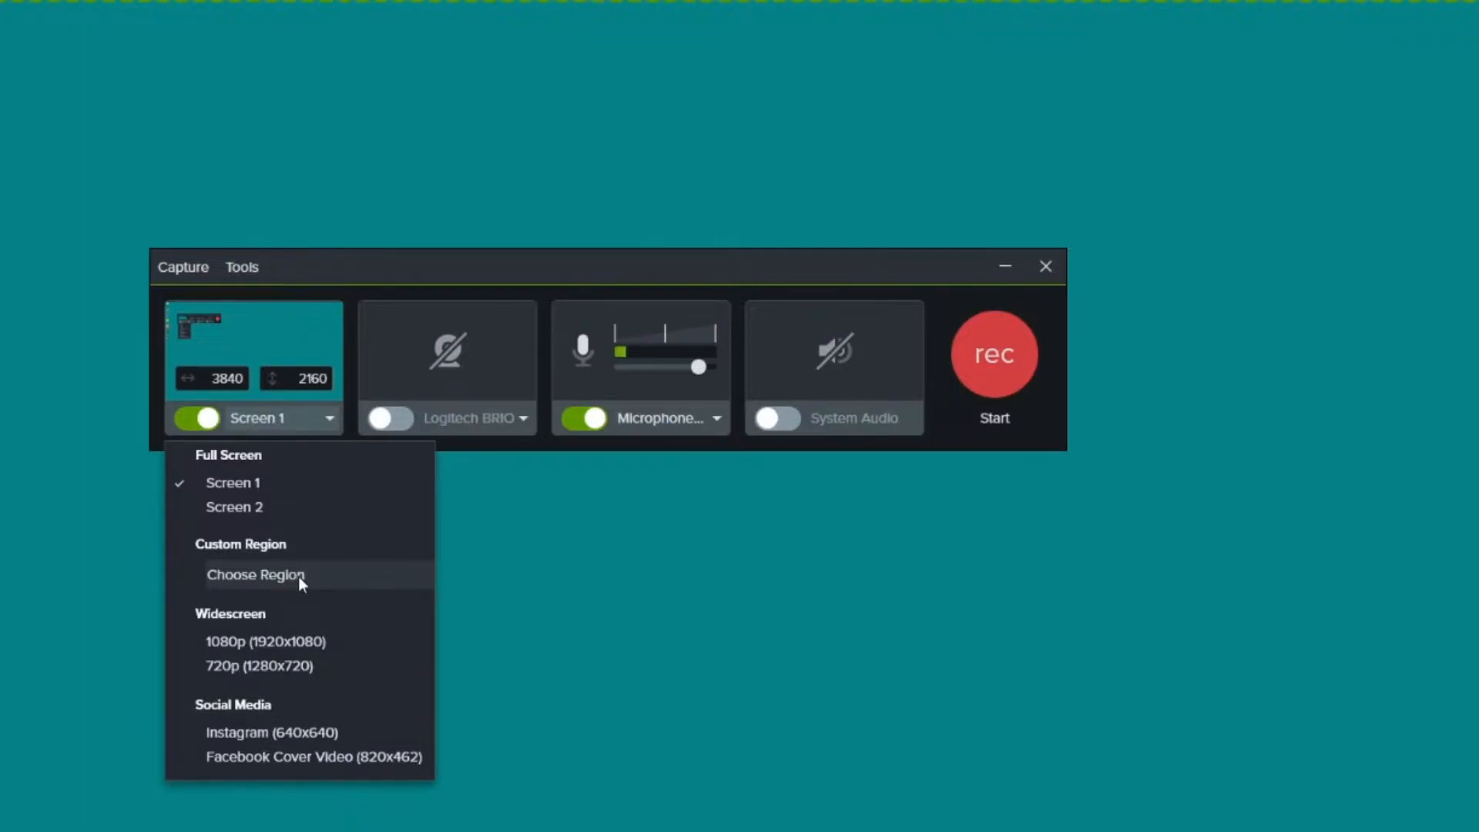
pyautogui.click(371, 351)
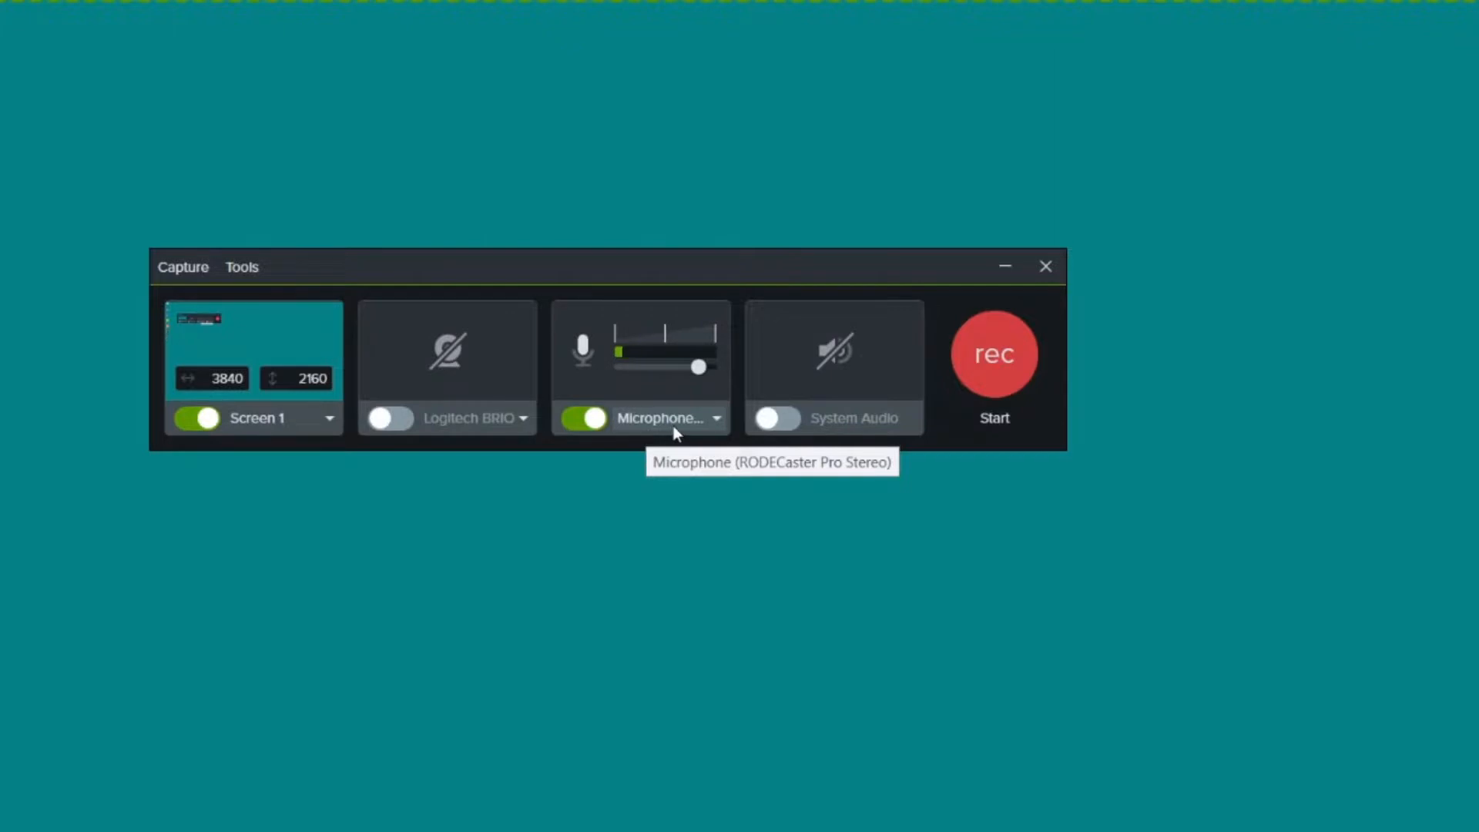
pyautogui.click(715, 419)
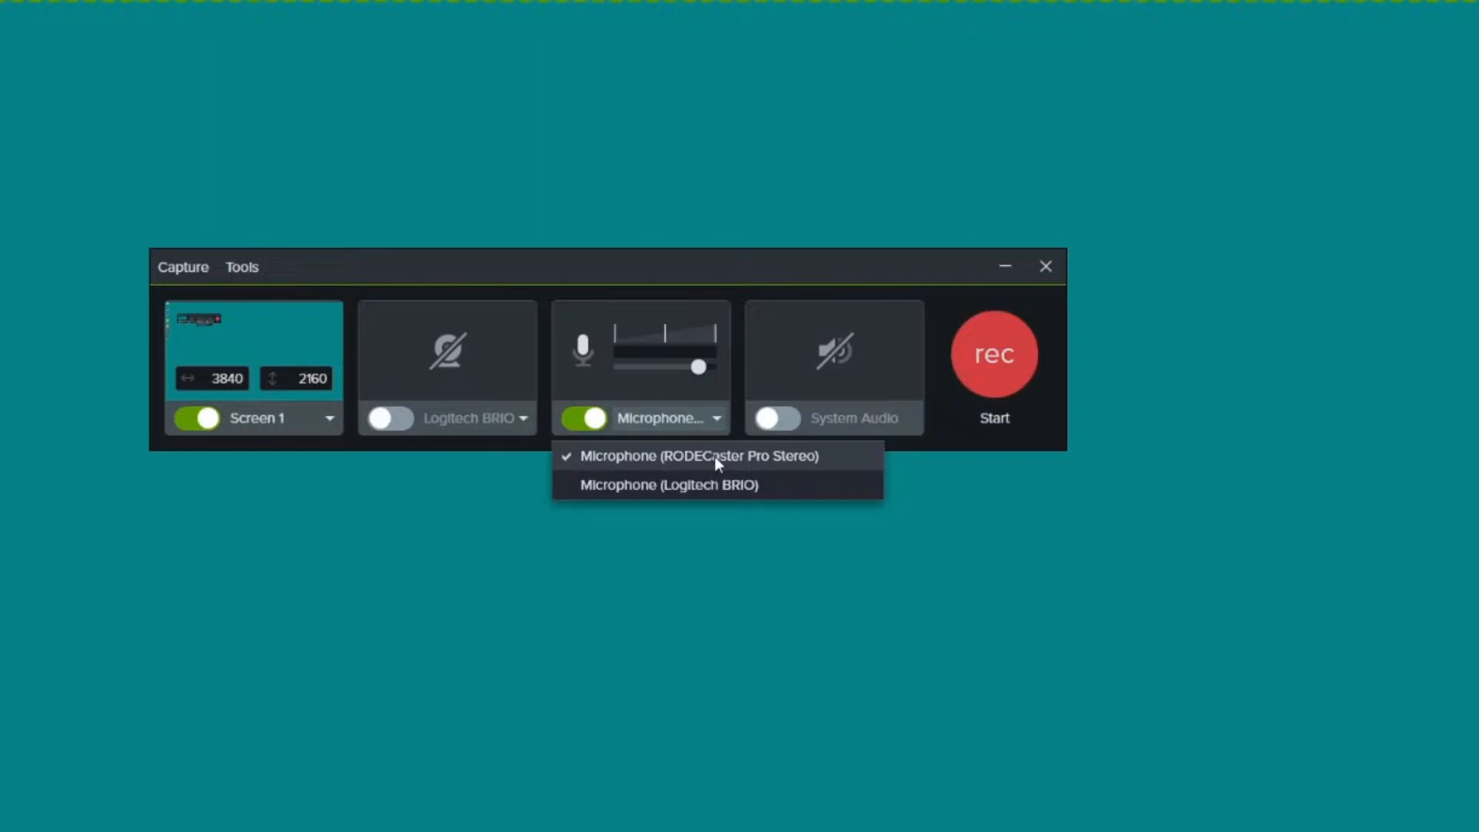
pyautogui.click(763, 351)
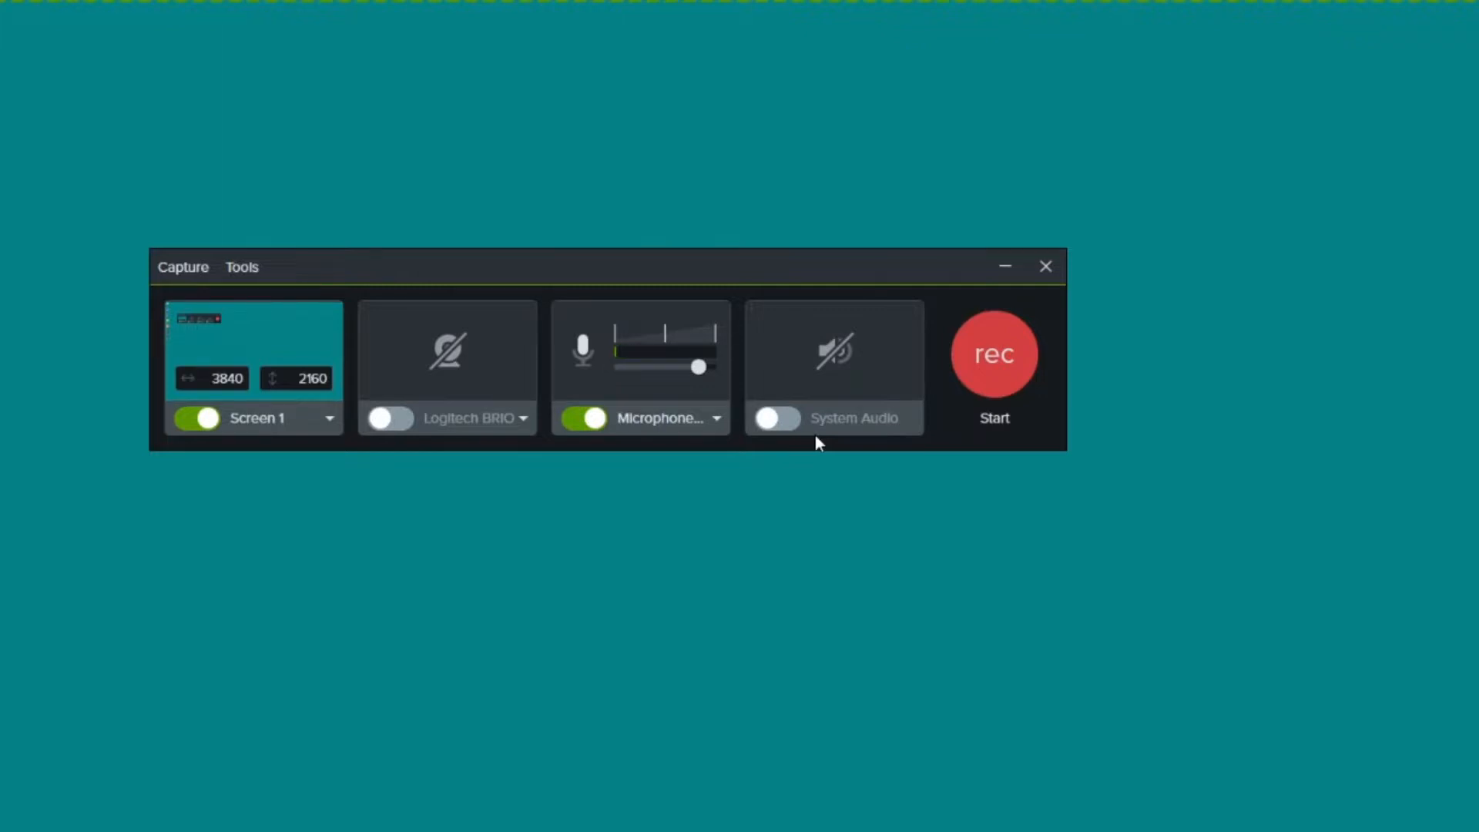
# - Set the recorder's output file naming to Prompt for file name, and start the recording
pyautogui.click(247, 271)
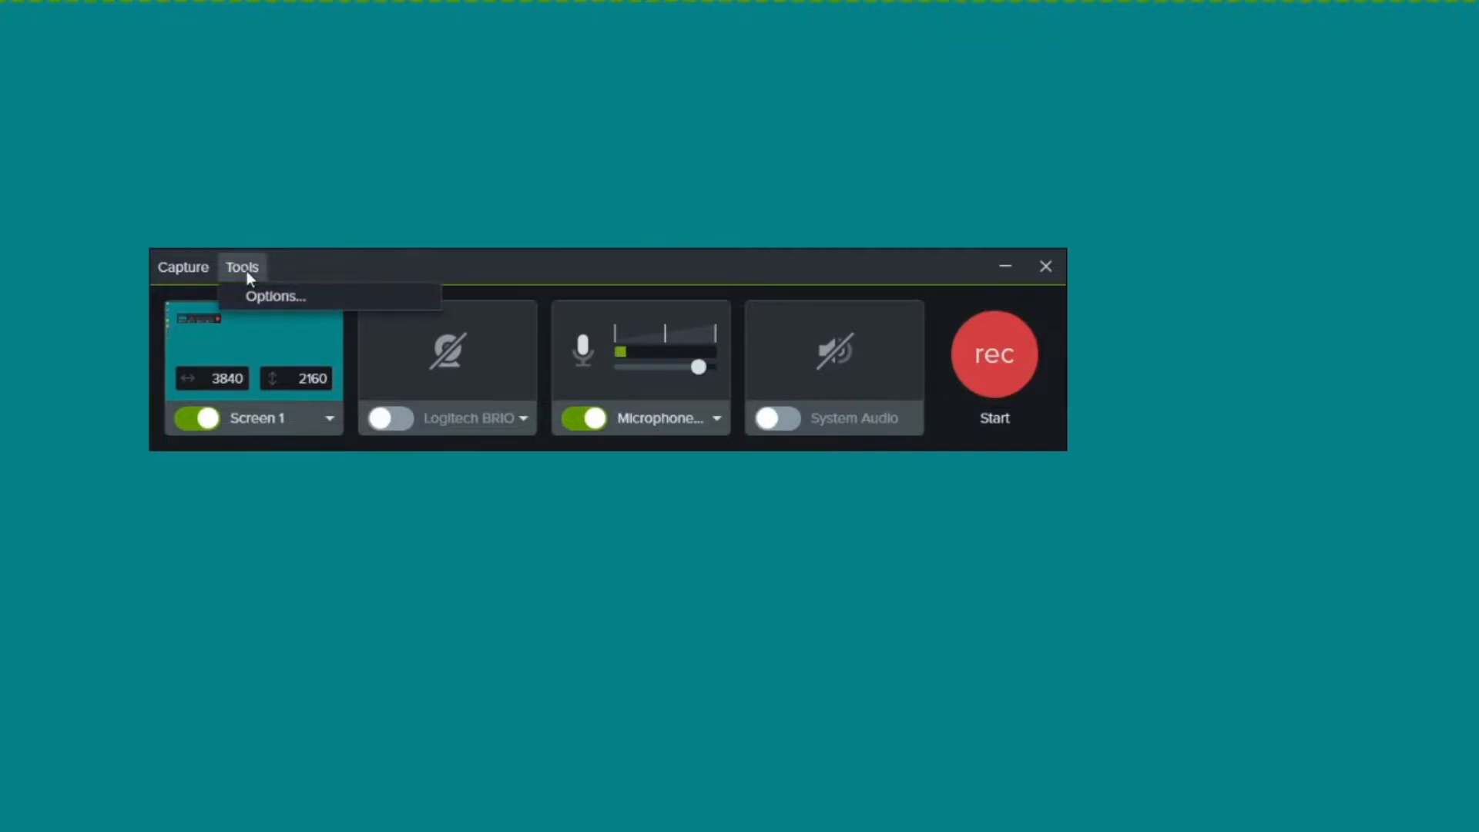
pyautogui.click(270, 300)
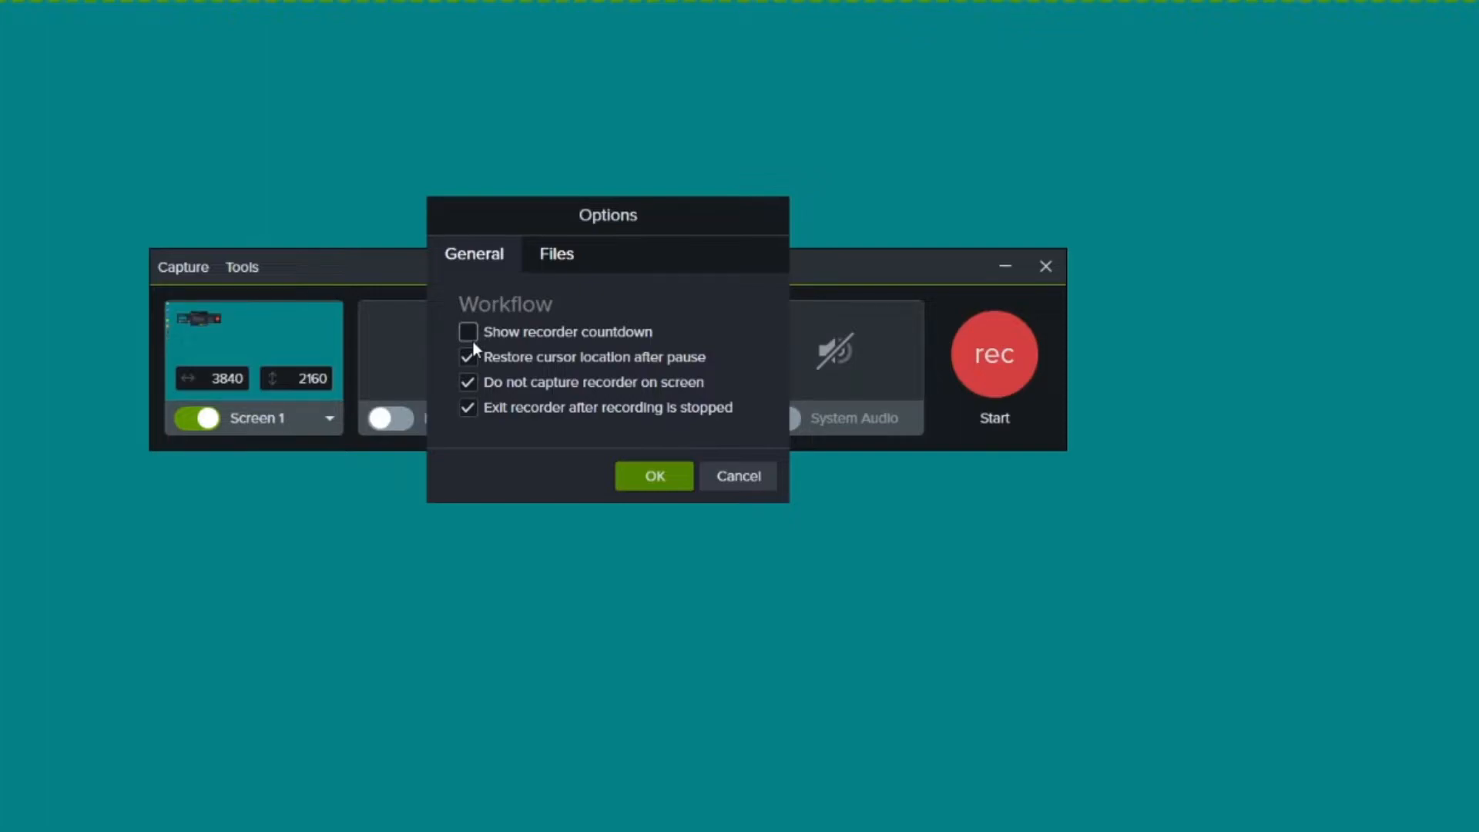
pyautogui.click(563, 259)
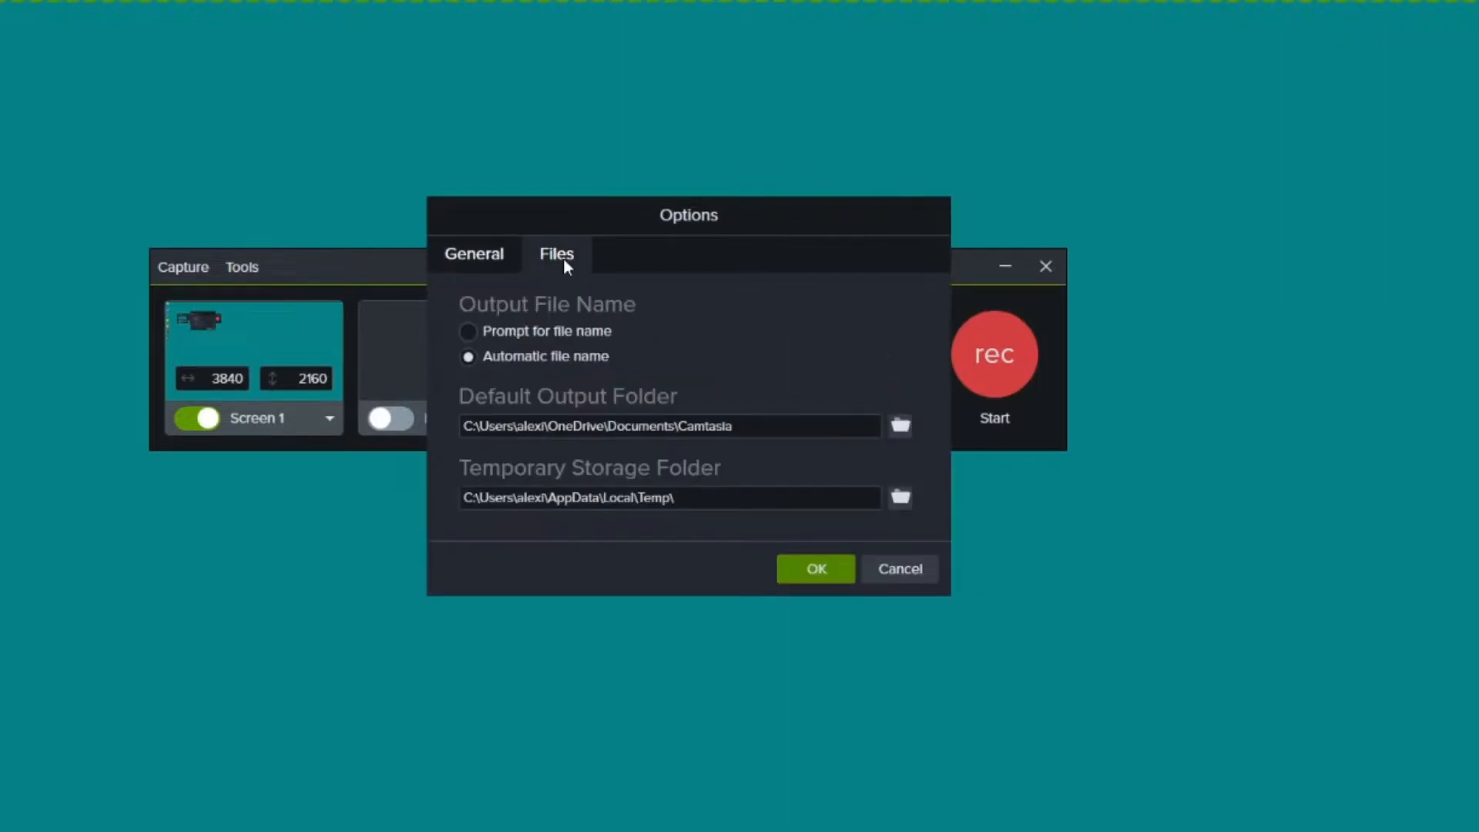
pyautogui.click(468, 332)
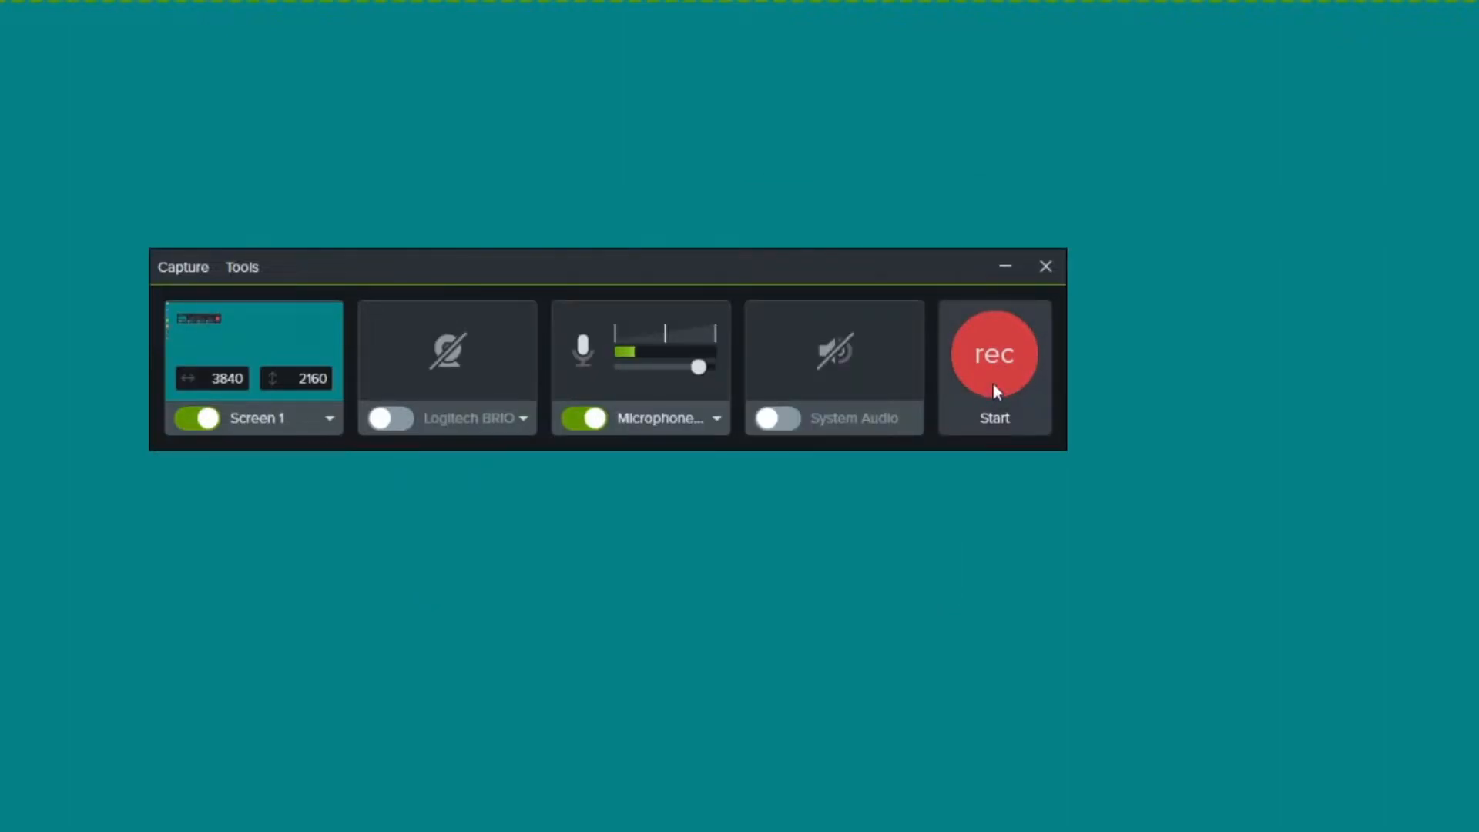
pyautogui.press('F9')
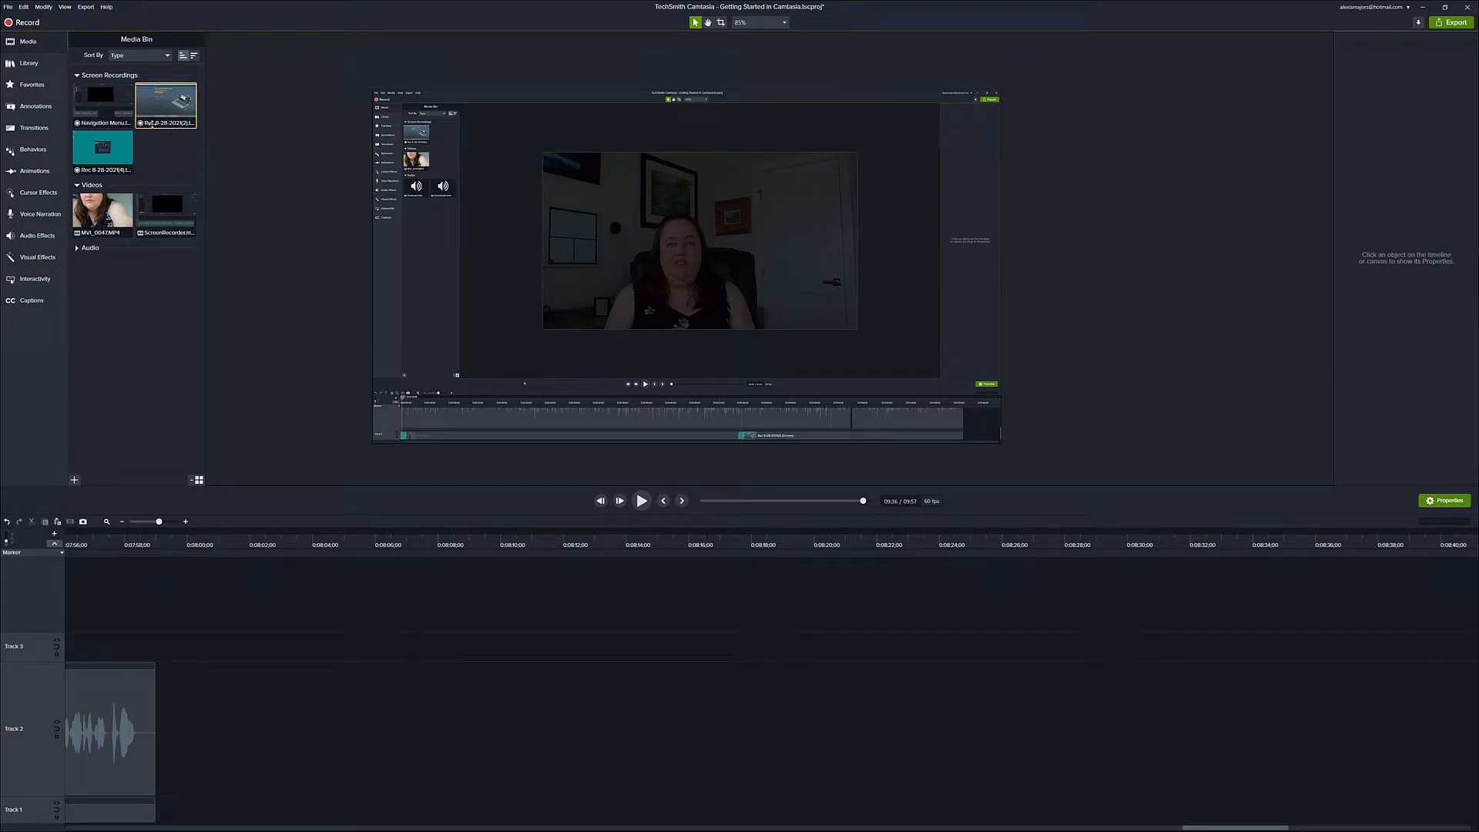
# - Place the Rec 8-28-2021(2) screen recording at the end of Track 1 and separate its audio and video
pyautogui.moveTo(152, 125); pyautogui.dragTo(157, 813)
pyautogui.click(279, 745)
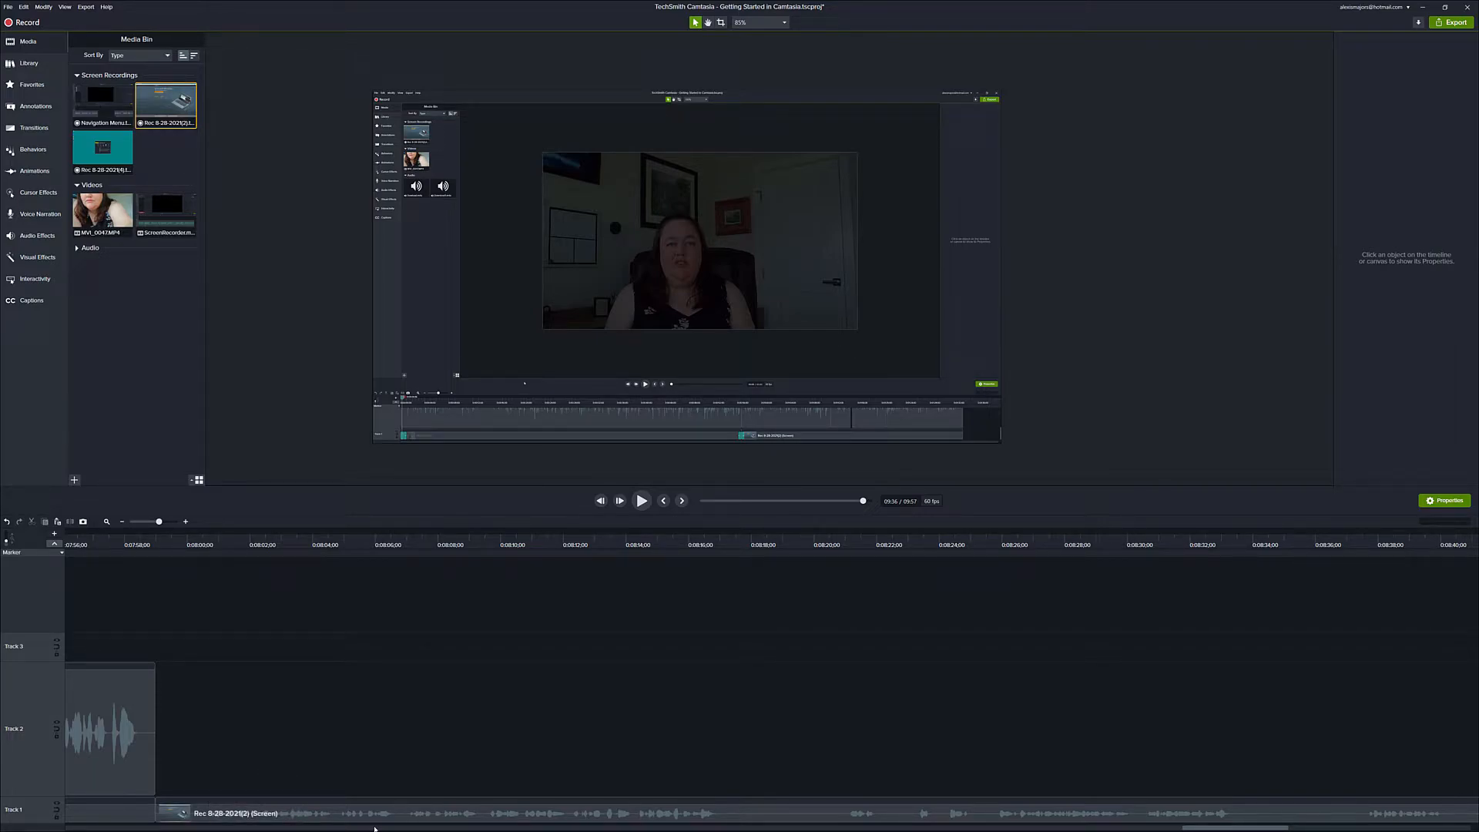
pyautogui.click(278, 825)
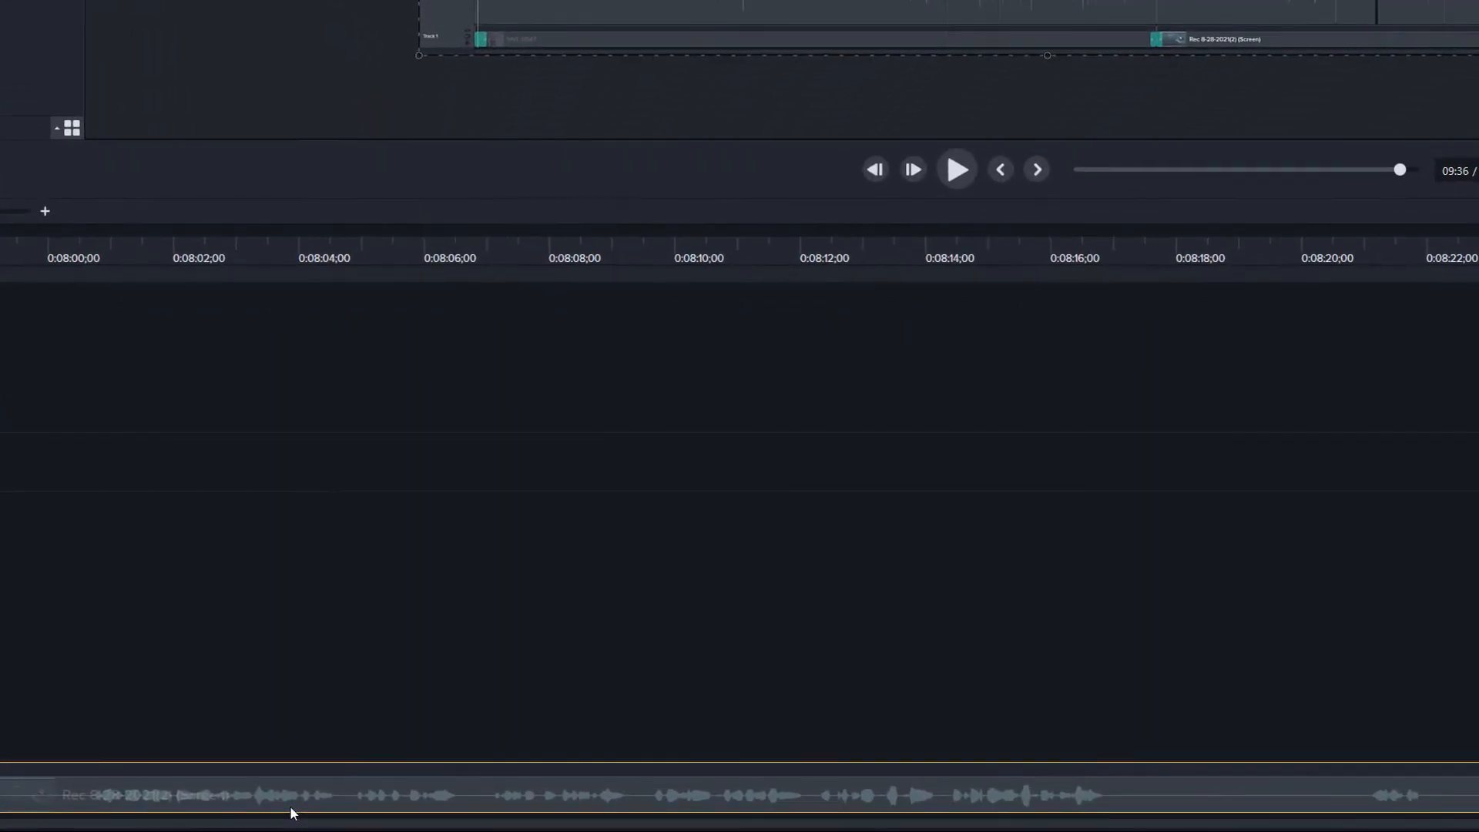
pyautogui.rightClick(309, 822)
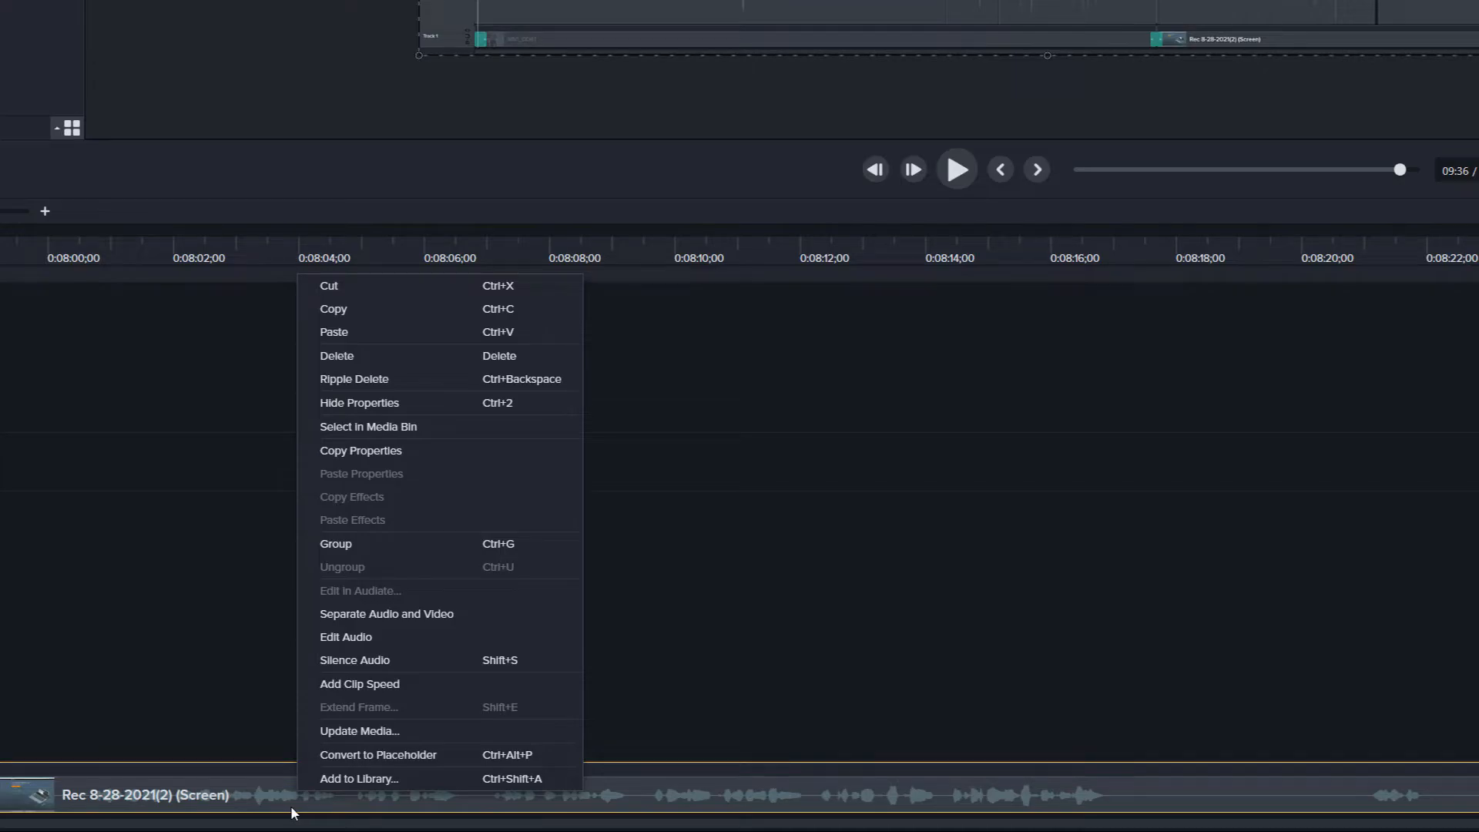
pyautogui.click(383, 614)
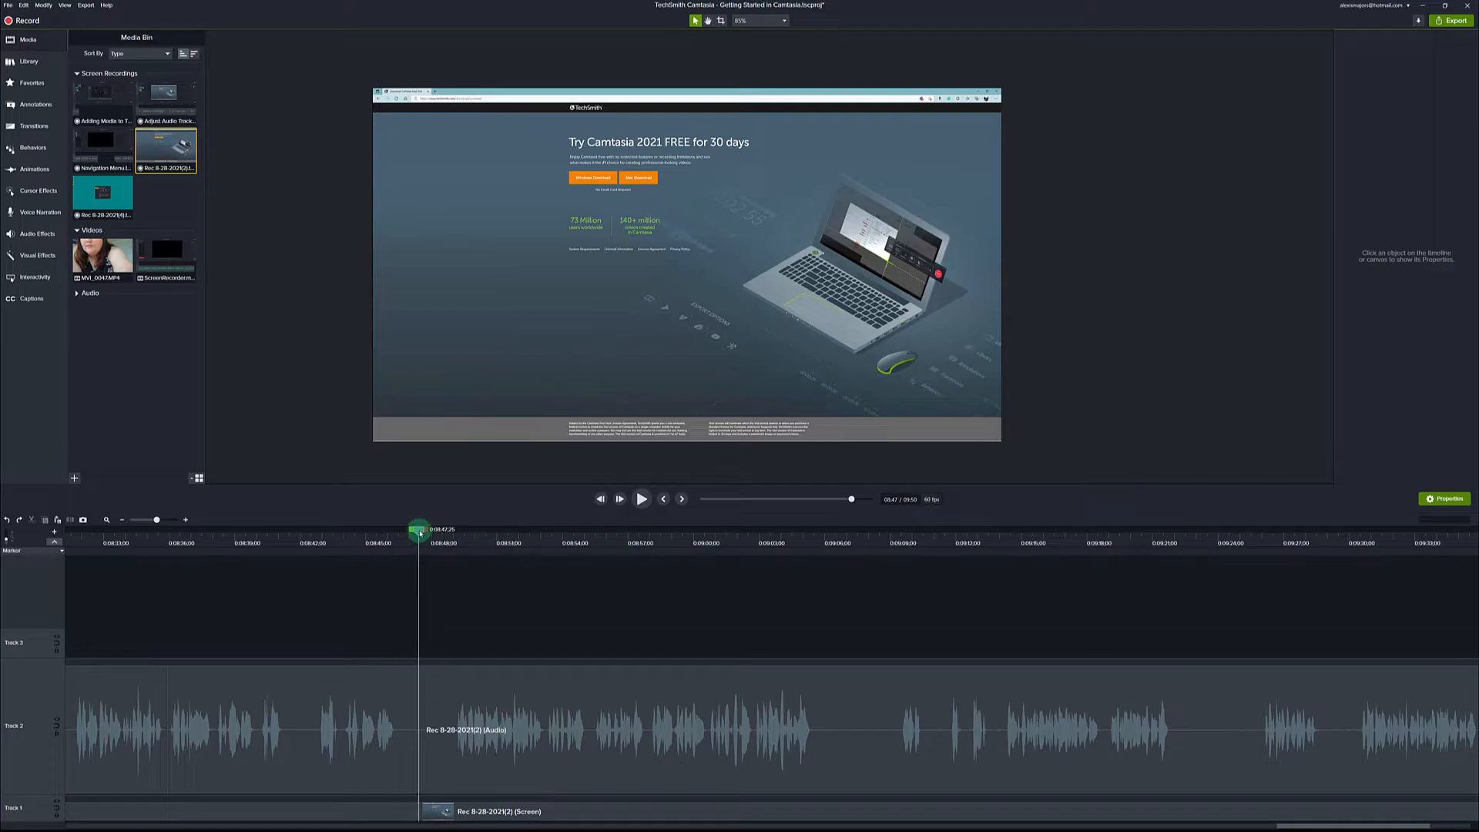
# - Cut the timeline range from about 0:08:47 to 0:09:05 out of the recording's audio and video tracks
pyautogui.moveTo(421, 533); pyautogui.dragTo(417, 604)
pyautogui.moveTo(428, 531); pyautogui.dragTo(832, 578)
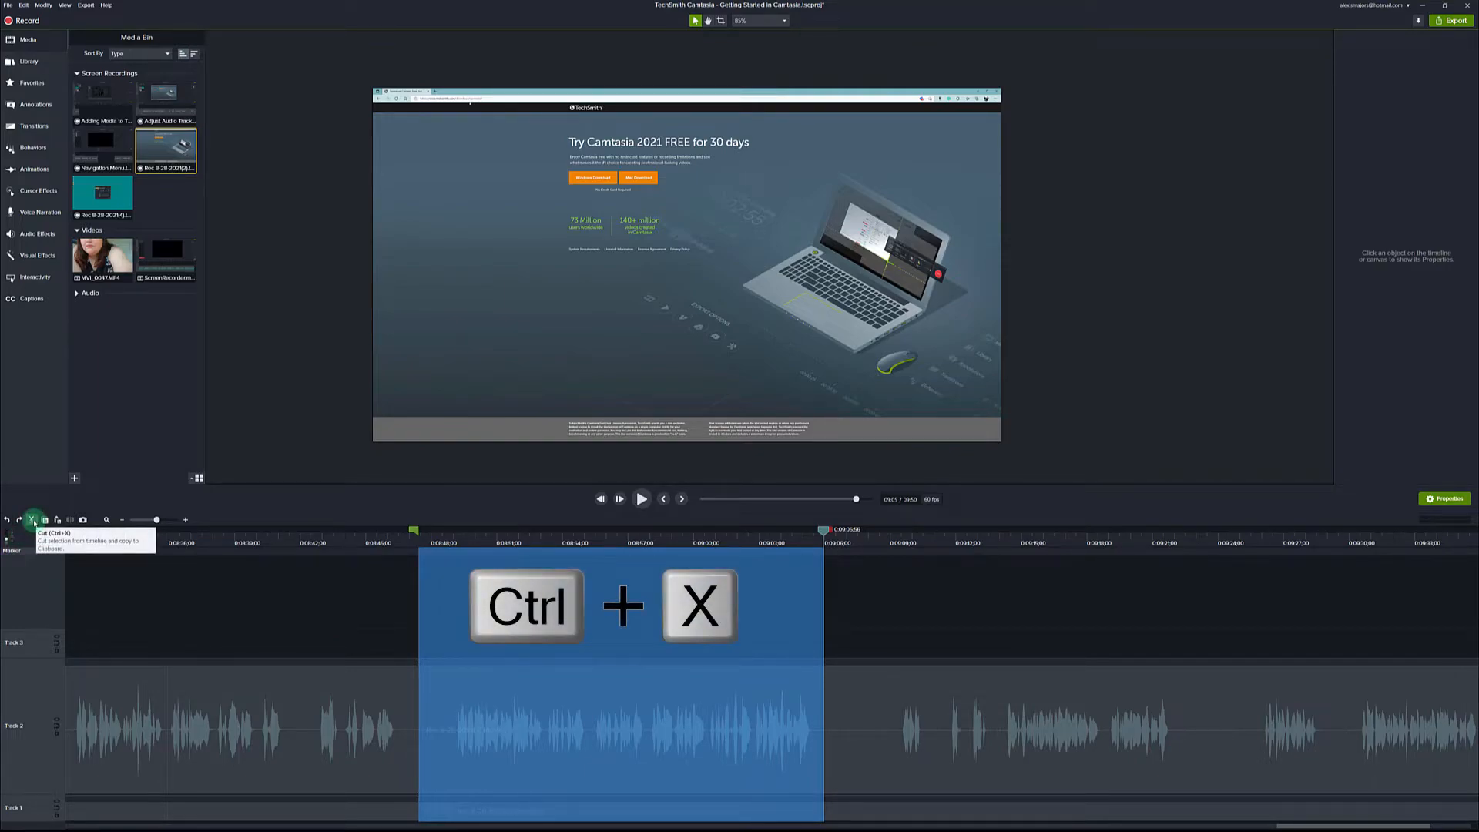
pyautogui.click(34, 522)
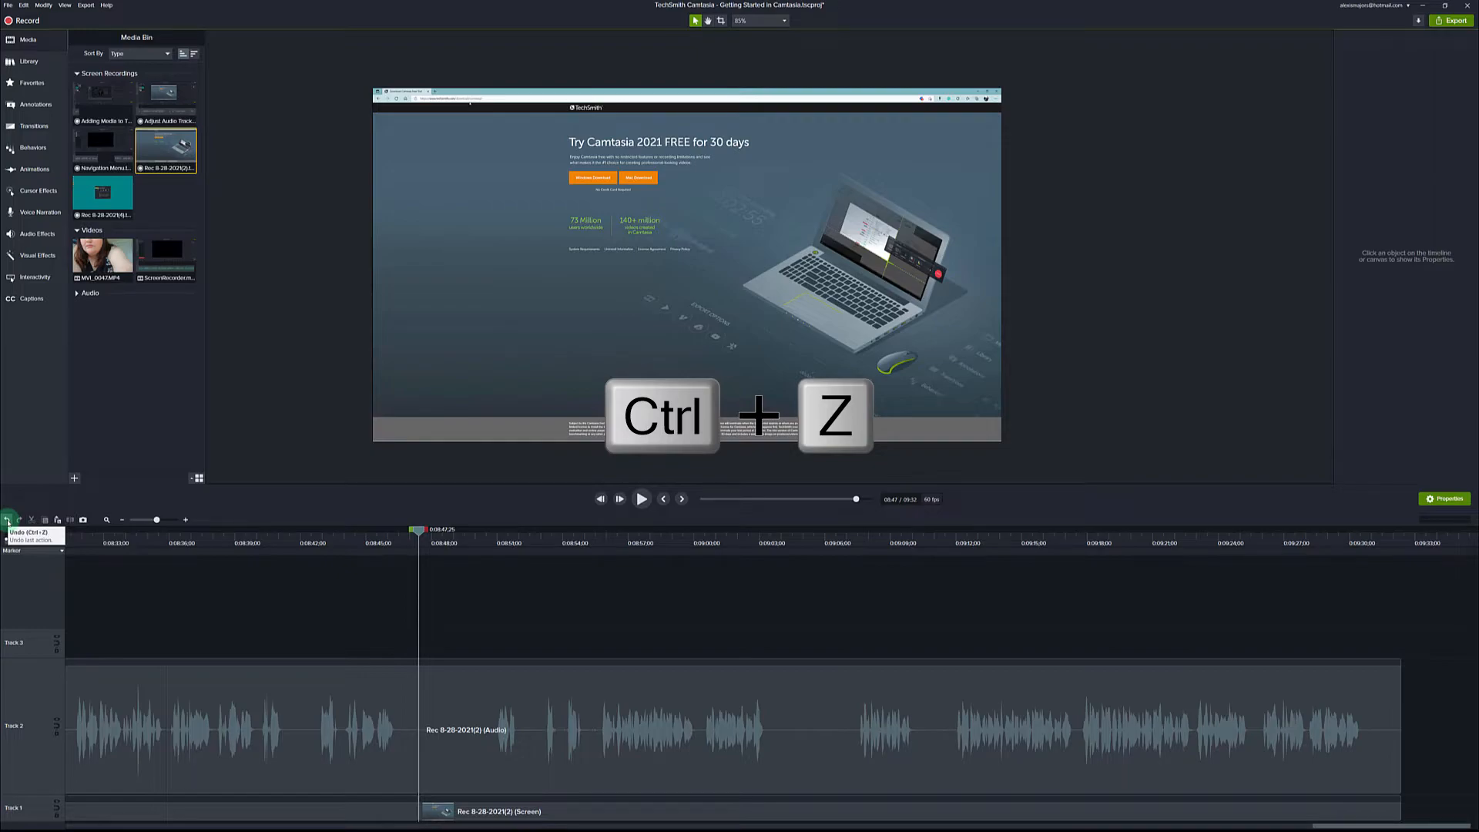
# - Undo the last cut made in the recording's audio and video tracks
pyautogui.click(7, 521)
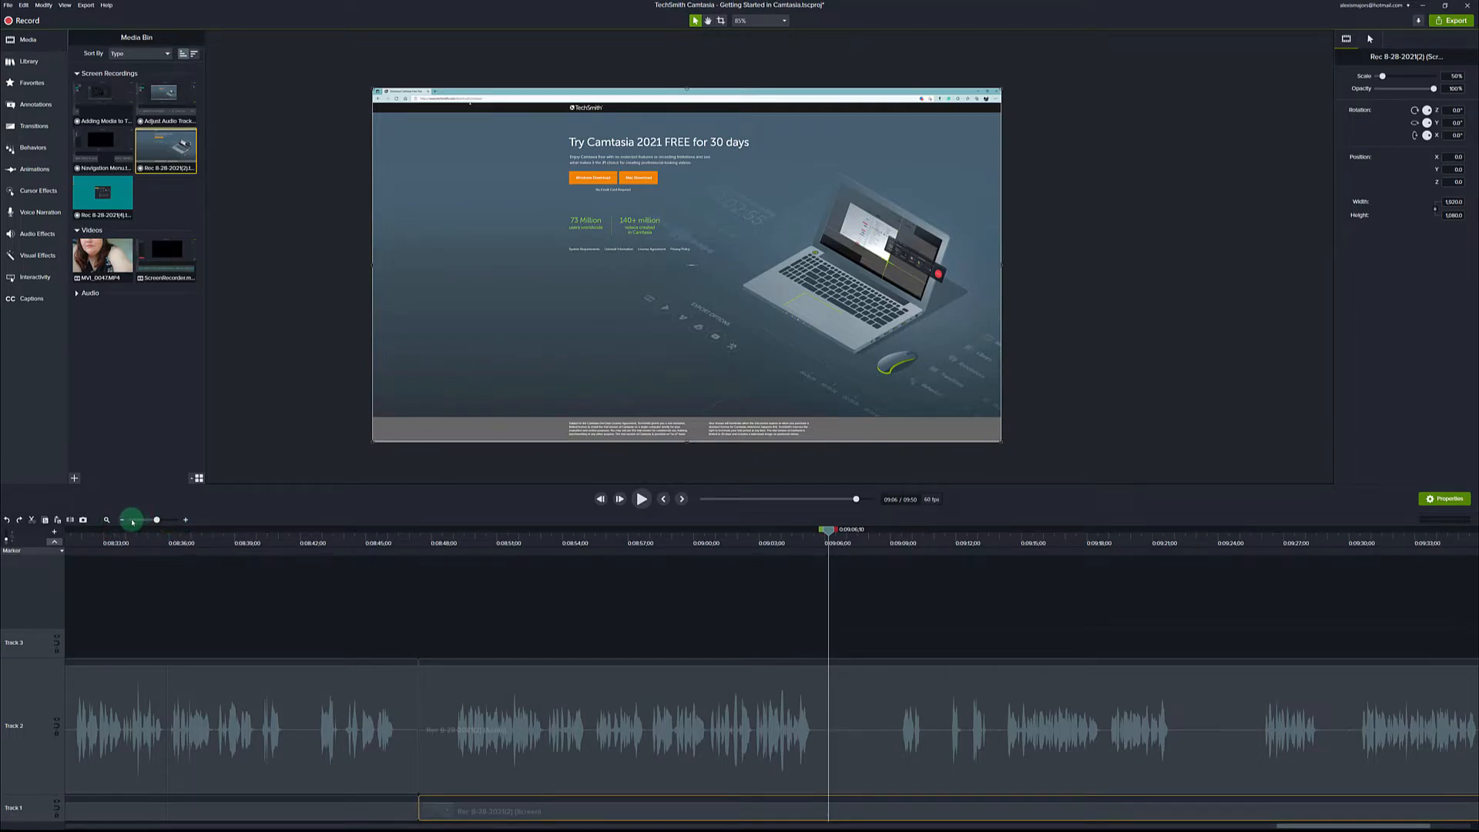
pyautogui.moveTo(157, 520); pyautogui.dragTo(141, 521)
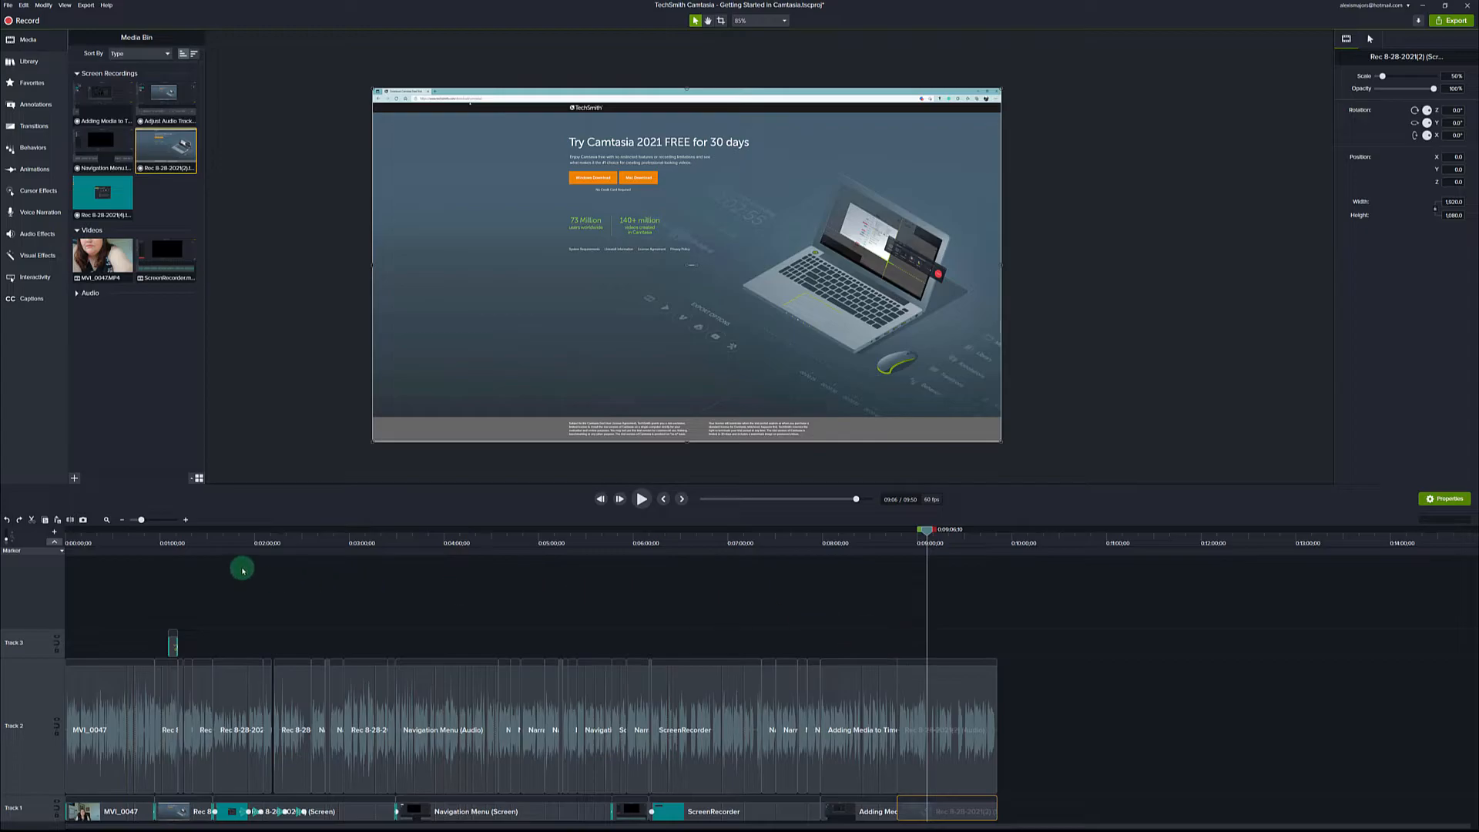
pyautogui.moveTo(141, 521); pyautogui.dragTo(157, 519)
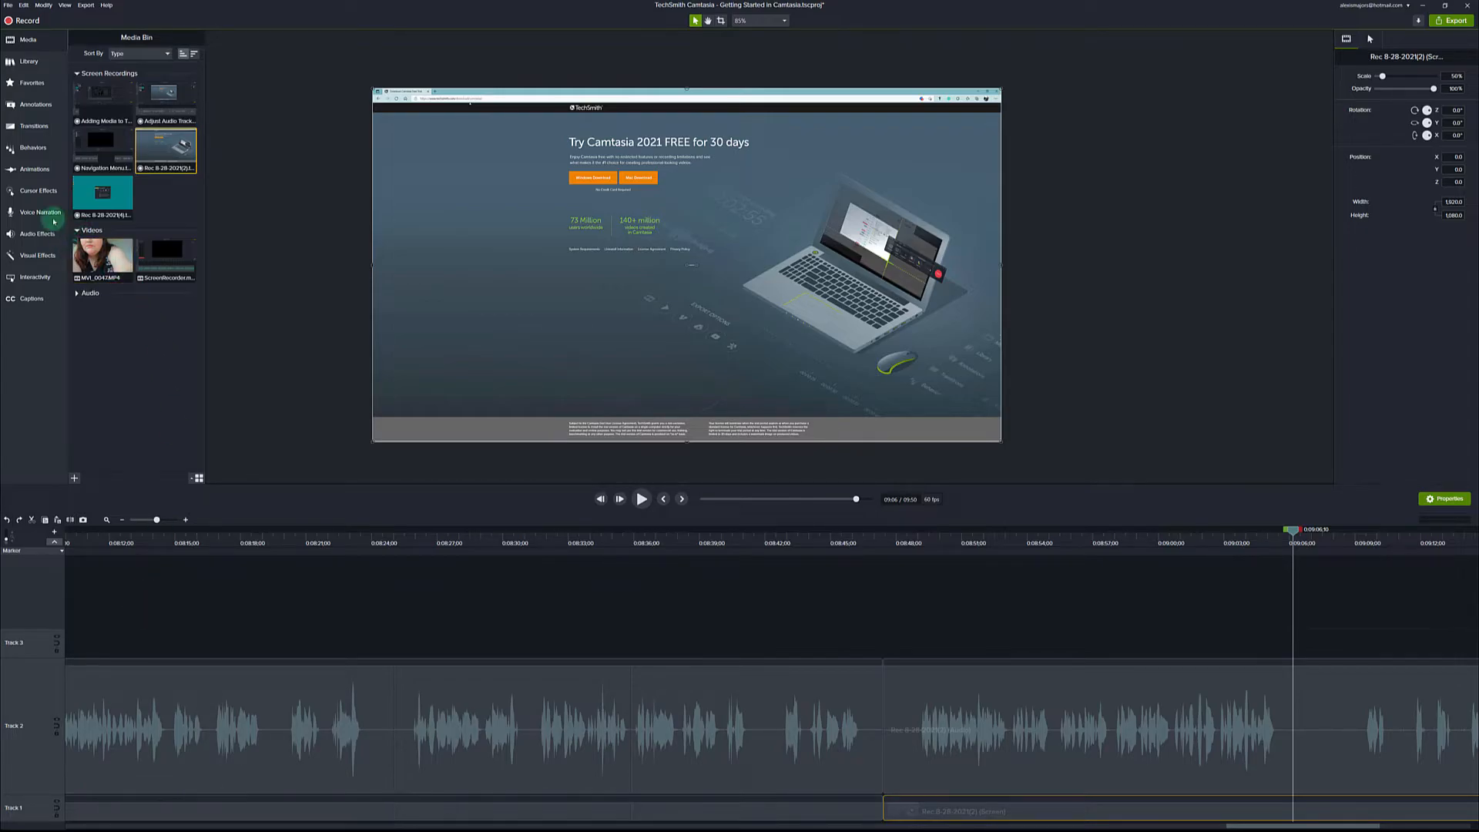
# - Add the yellow speech-bubble callout to Track 3 at the start of Rec 8-28-2021(2), and extend it to about 0:08:57
pyautogui.click(31, 105)
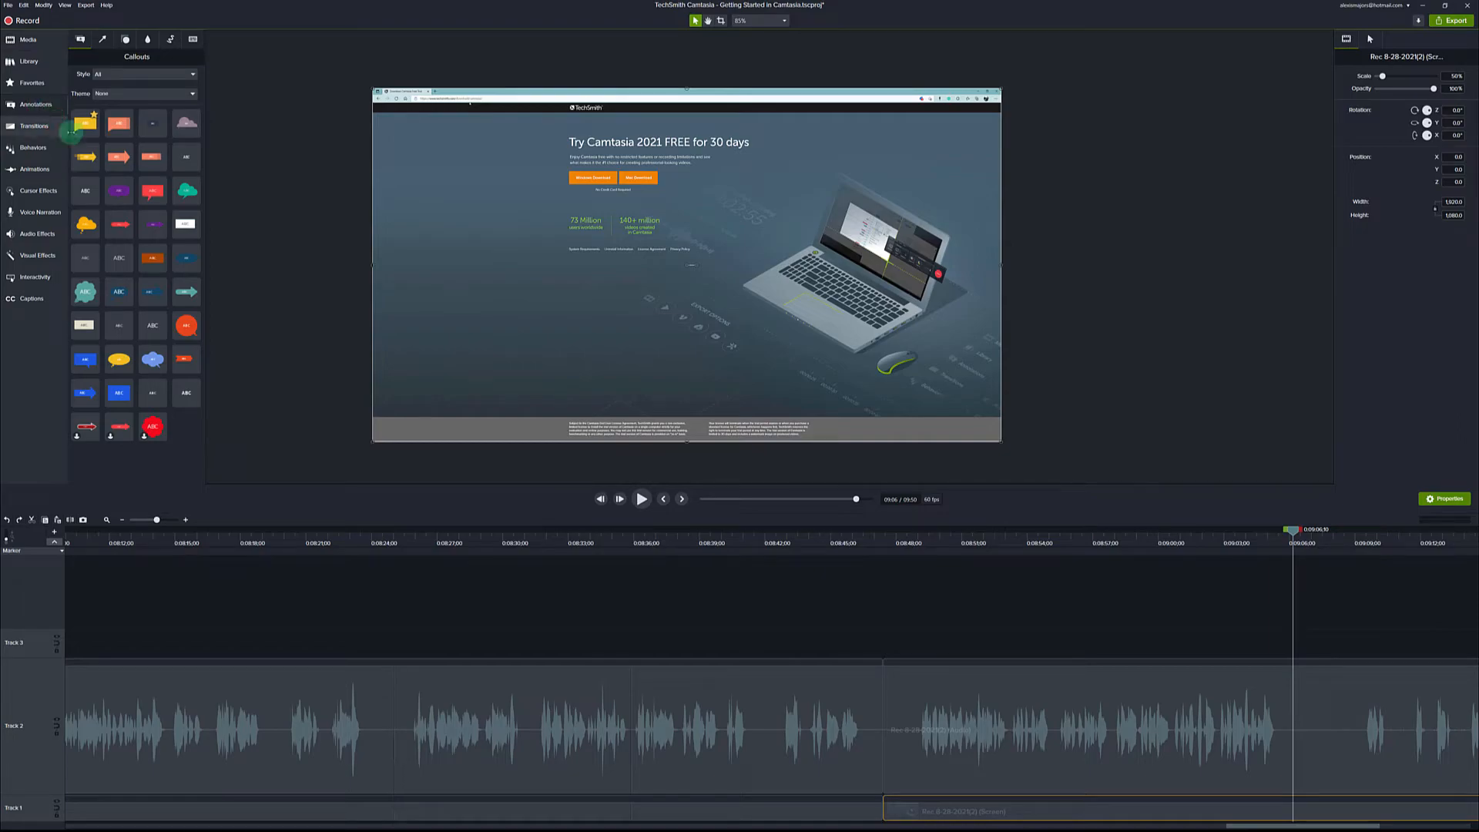
pyautogui.moveTo(88, 134); pyautogui.dragTo(883, 656)
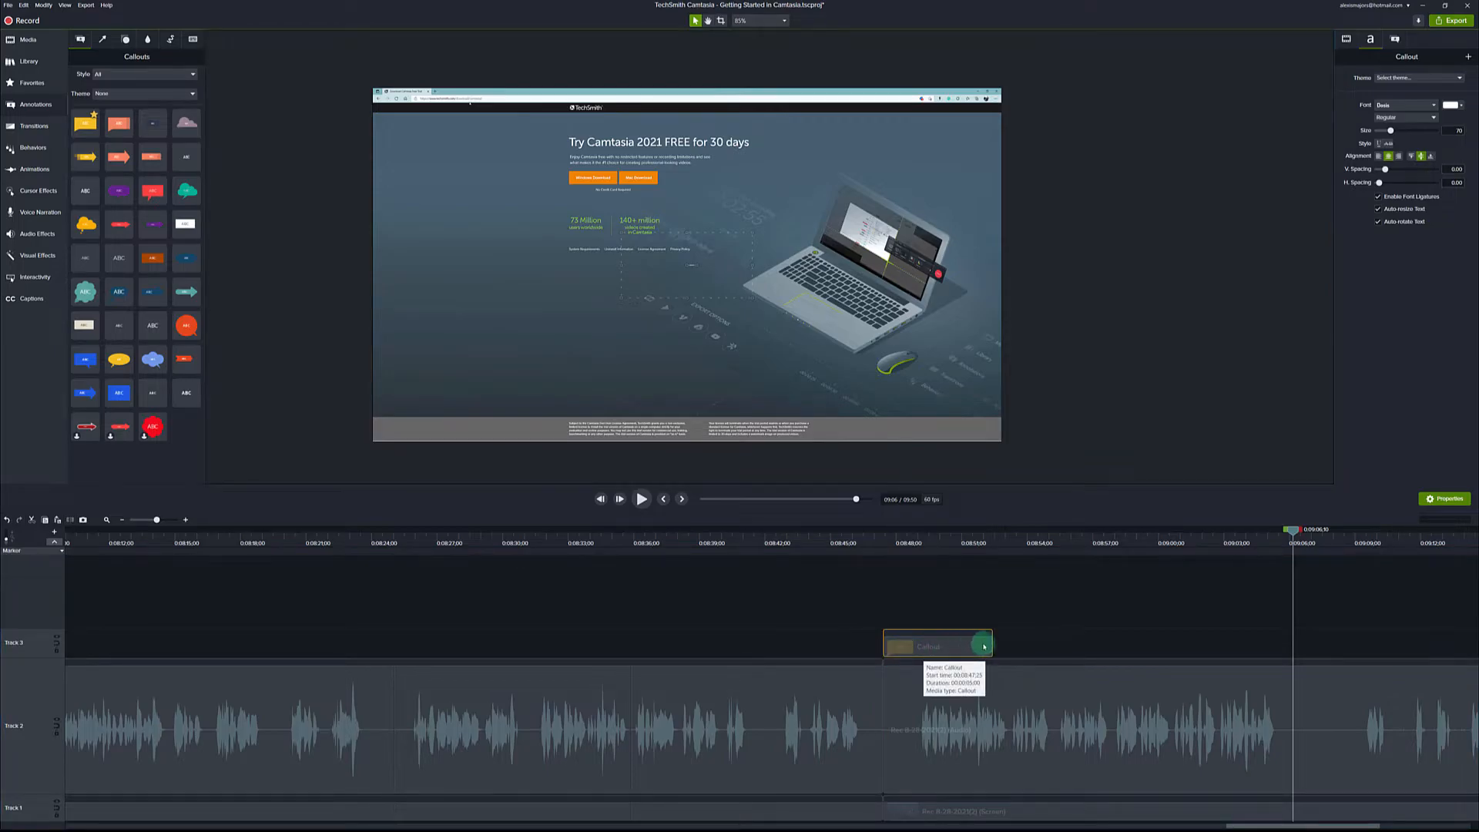
pyautogui.moveTo(991, 645); pyautogui.dragTo(1296, 655)
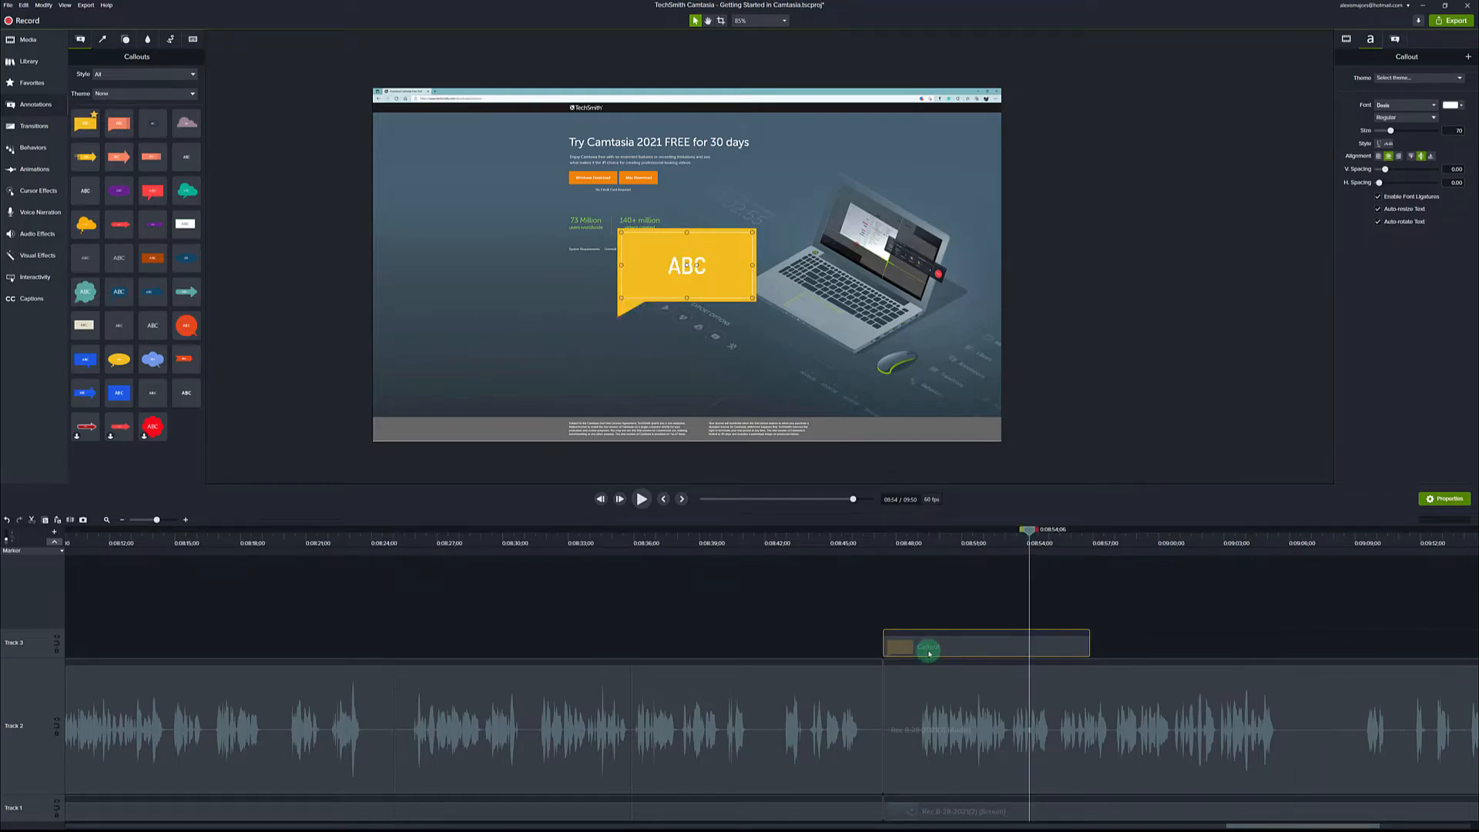
pyautogui.moveTo(647, 283); pyautogui.dragTo(461, 350)
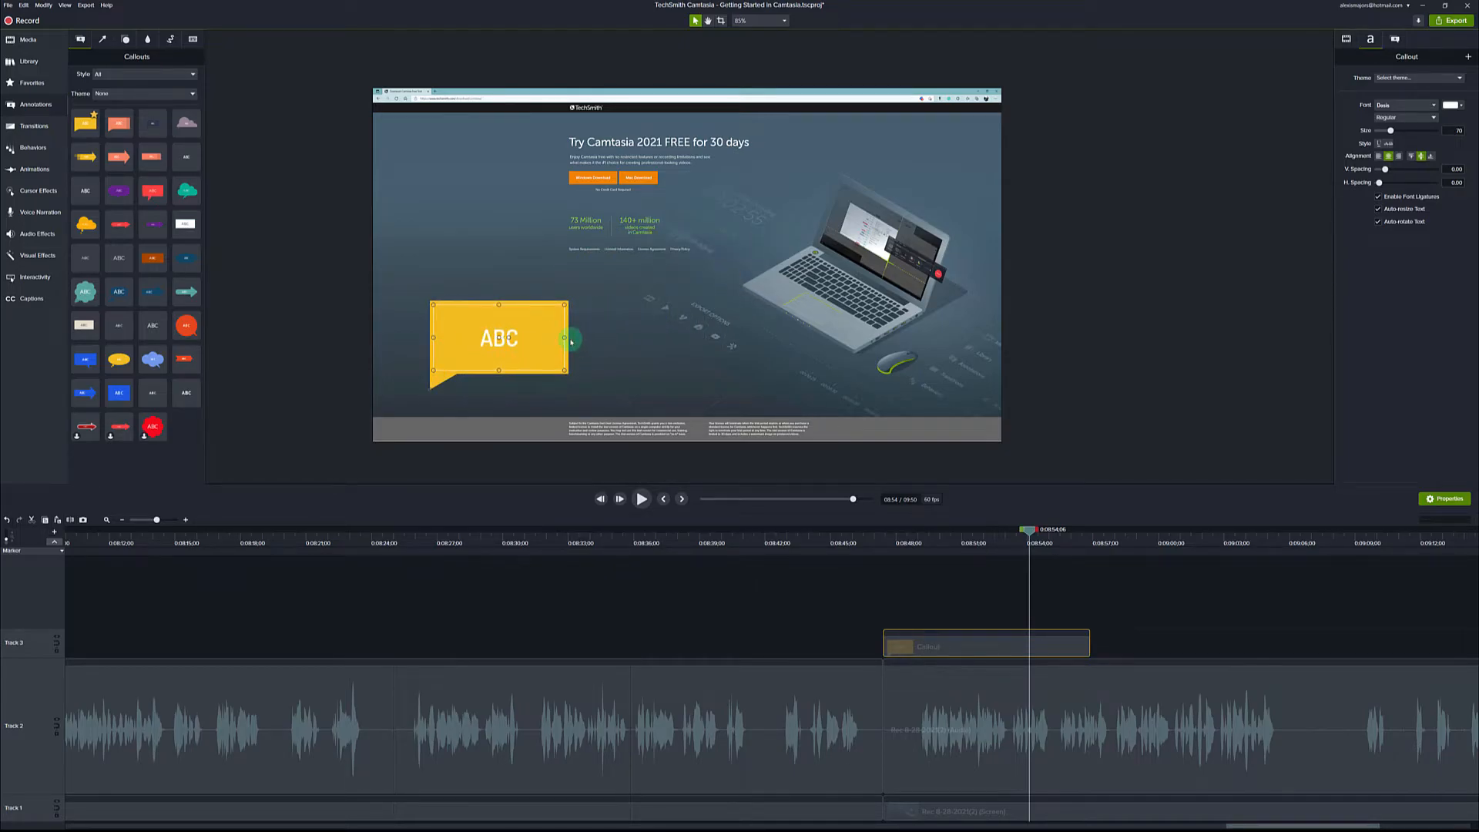
pyautogui.moveTo(568, 337); pyautogui.dragTo(781, 339)
pyautogui.doubleClick(609, 337)
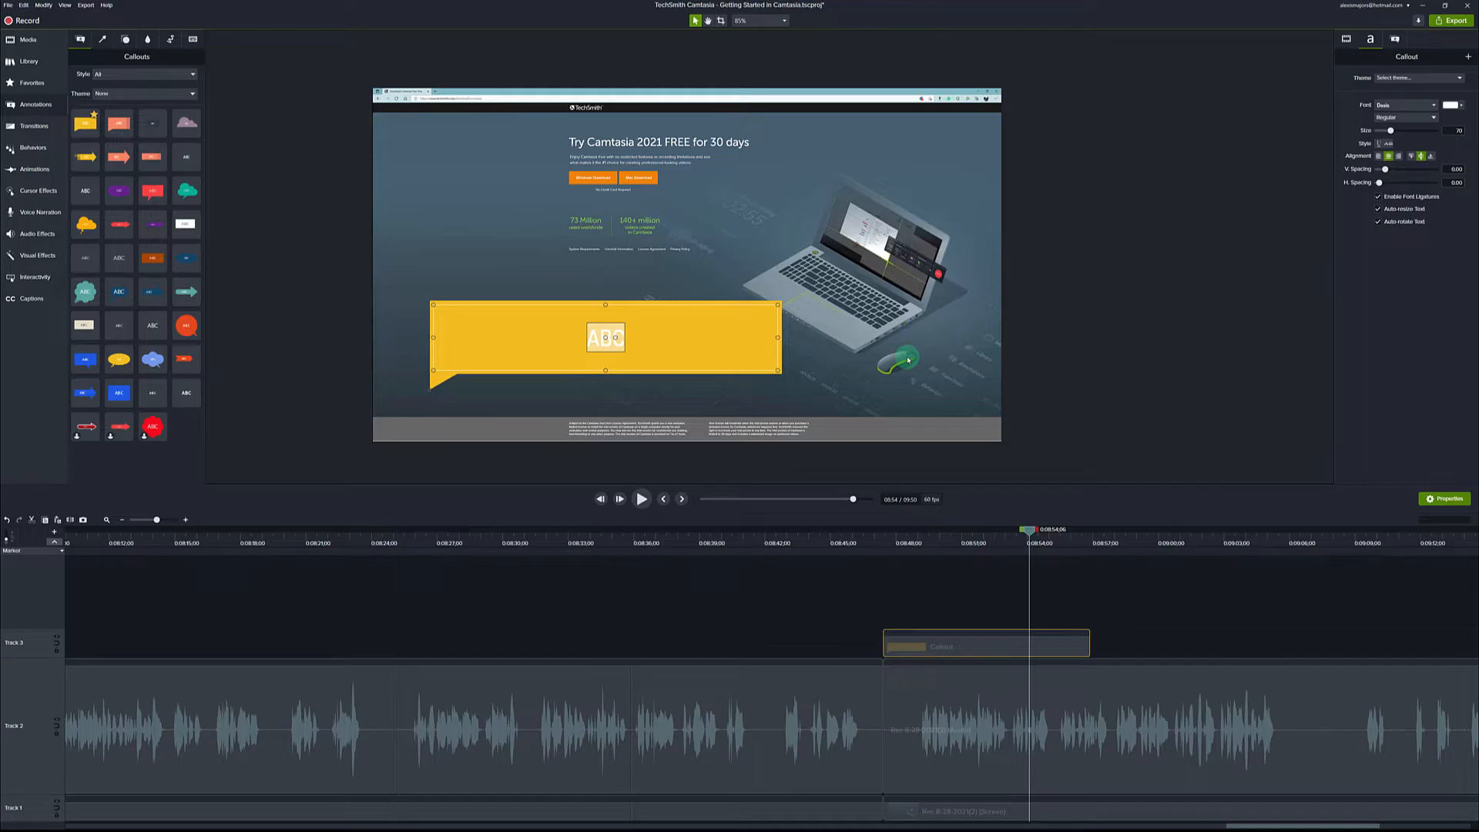
pyautogui.write('www.')
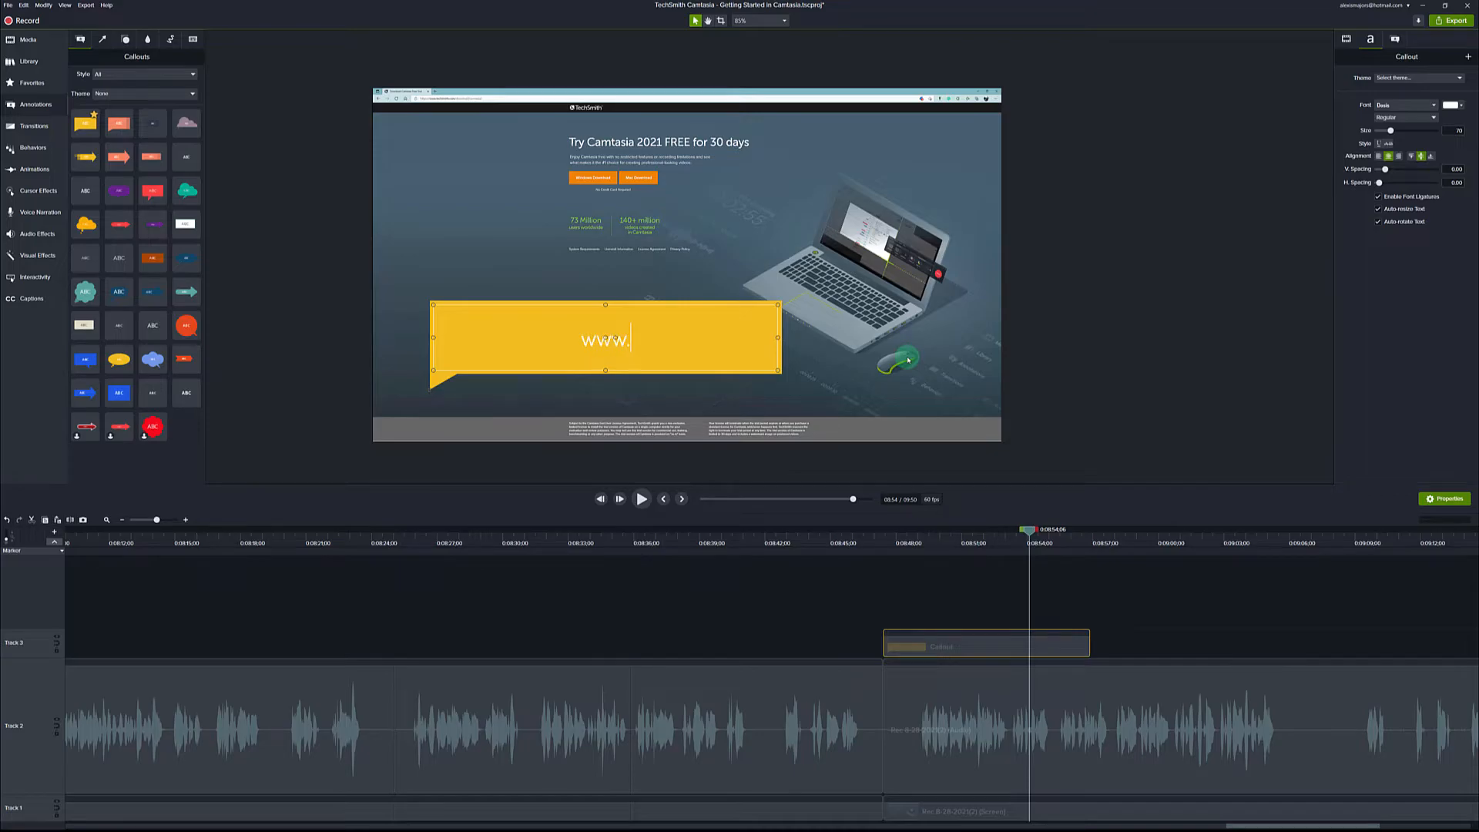
pyautogui.write('techsmilth.com')
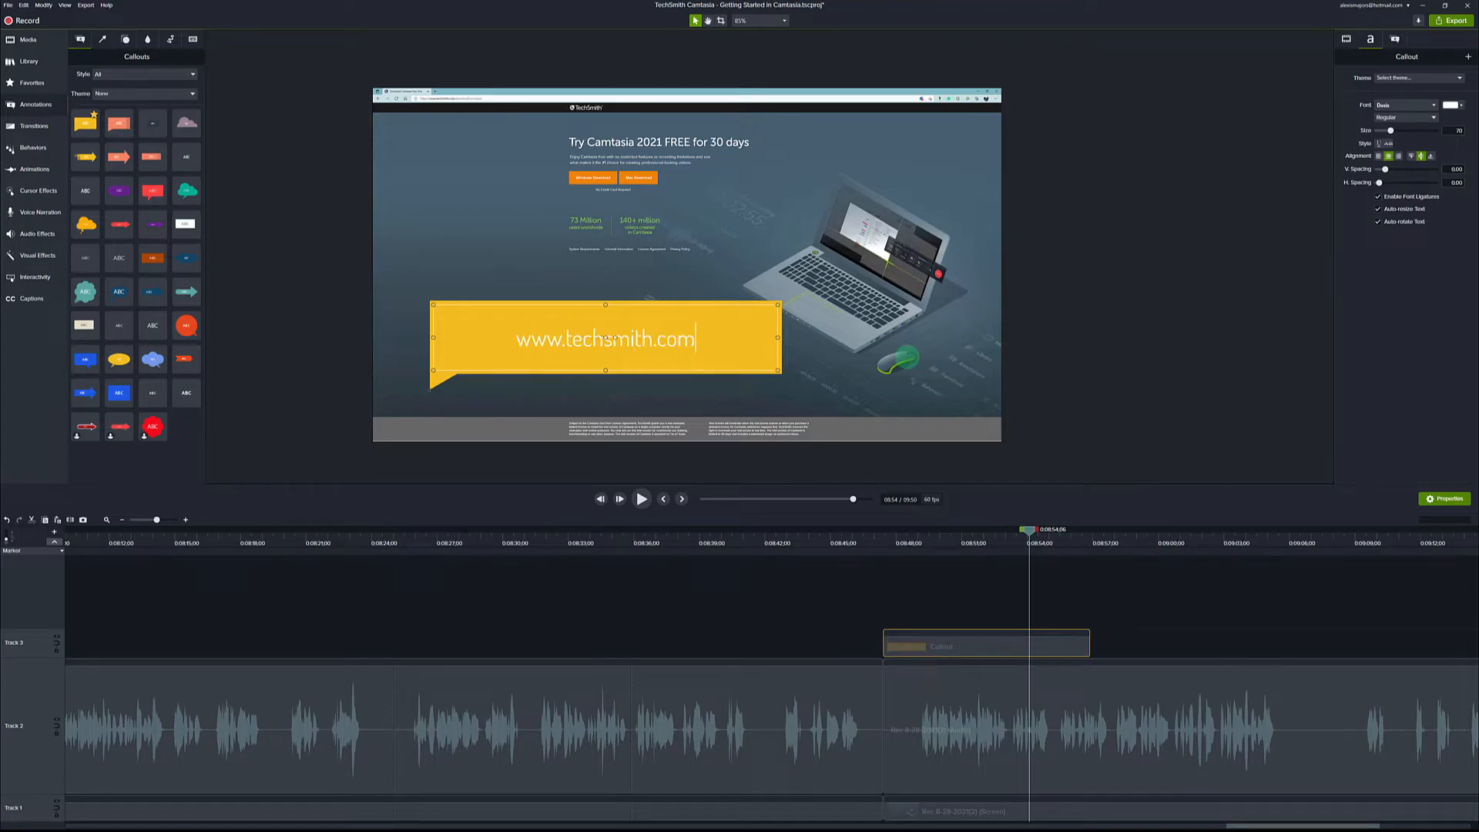
pyautogui.click(23, 590)
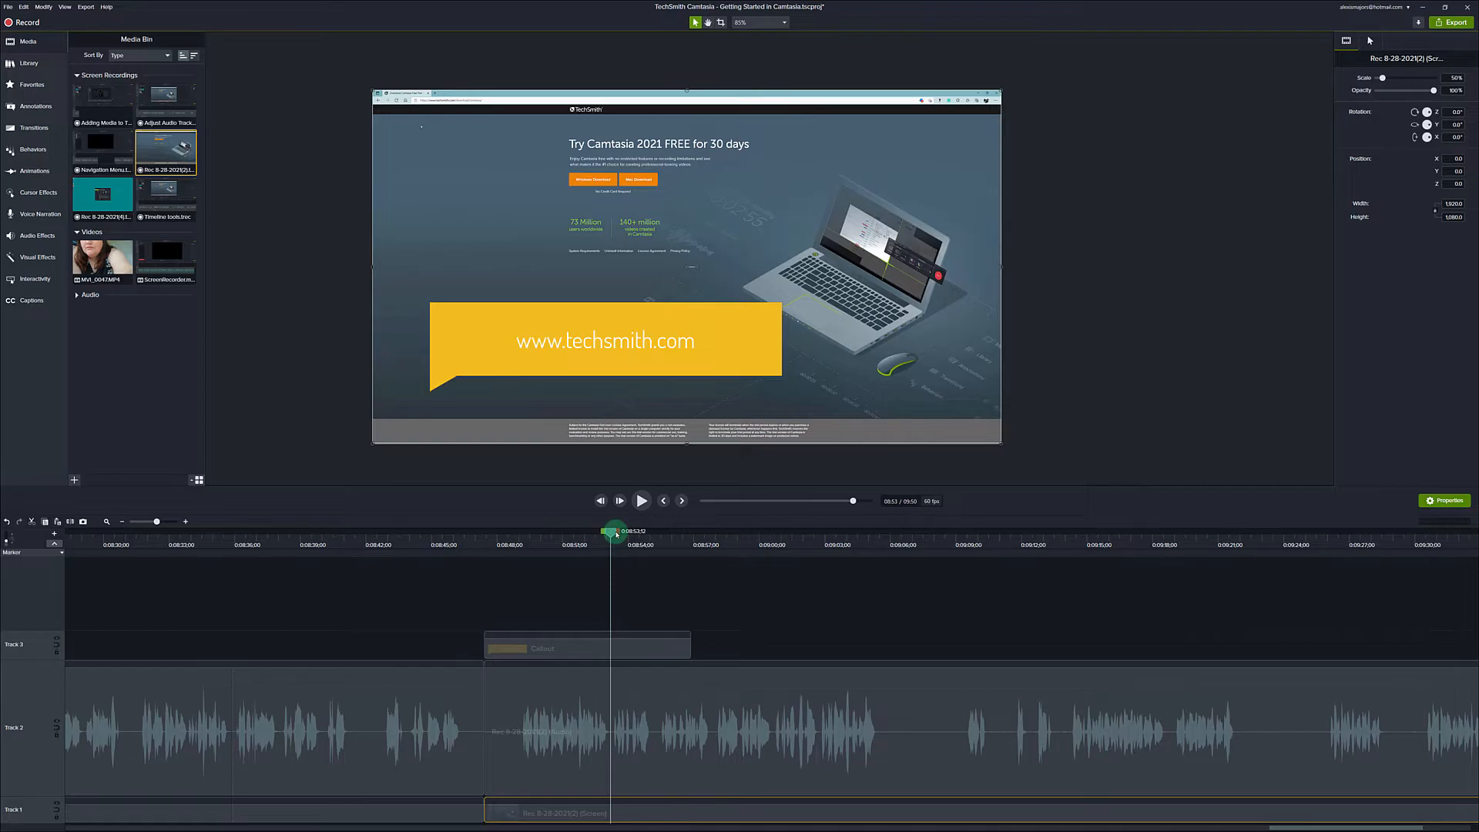
# - With Tracks 3 and 1 locked, delete Track 2's audio from about 0:08:53 to 0:08:55 and close the gap
pyautogui.moveTo(618, 533); pyautogui.dragTo(724, 556)
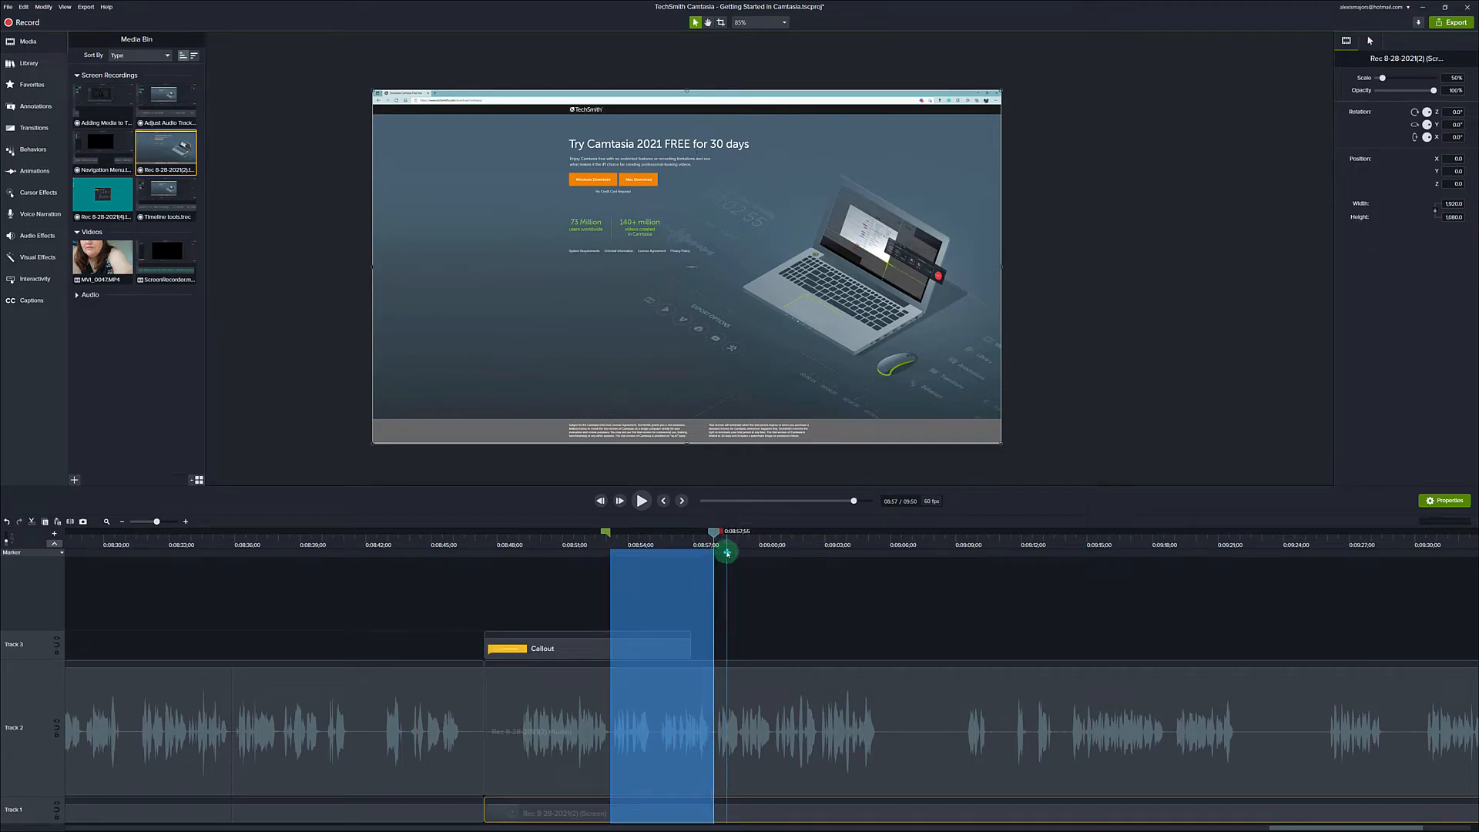
pyautogui.click(641, 502)
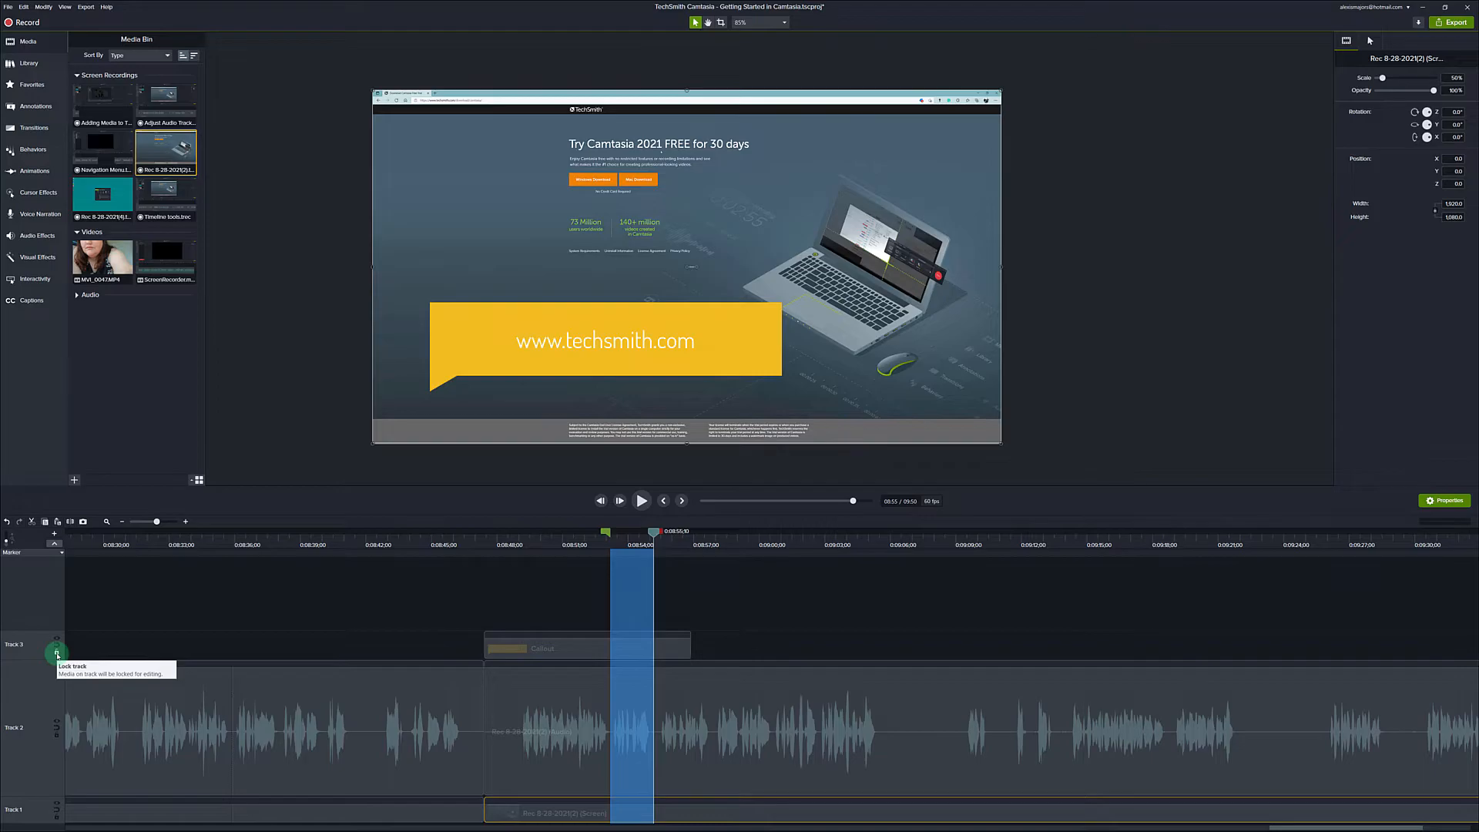
pyautogui.click(57, 655)
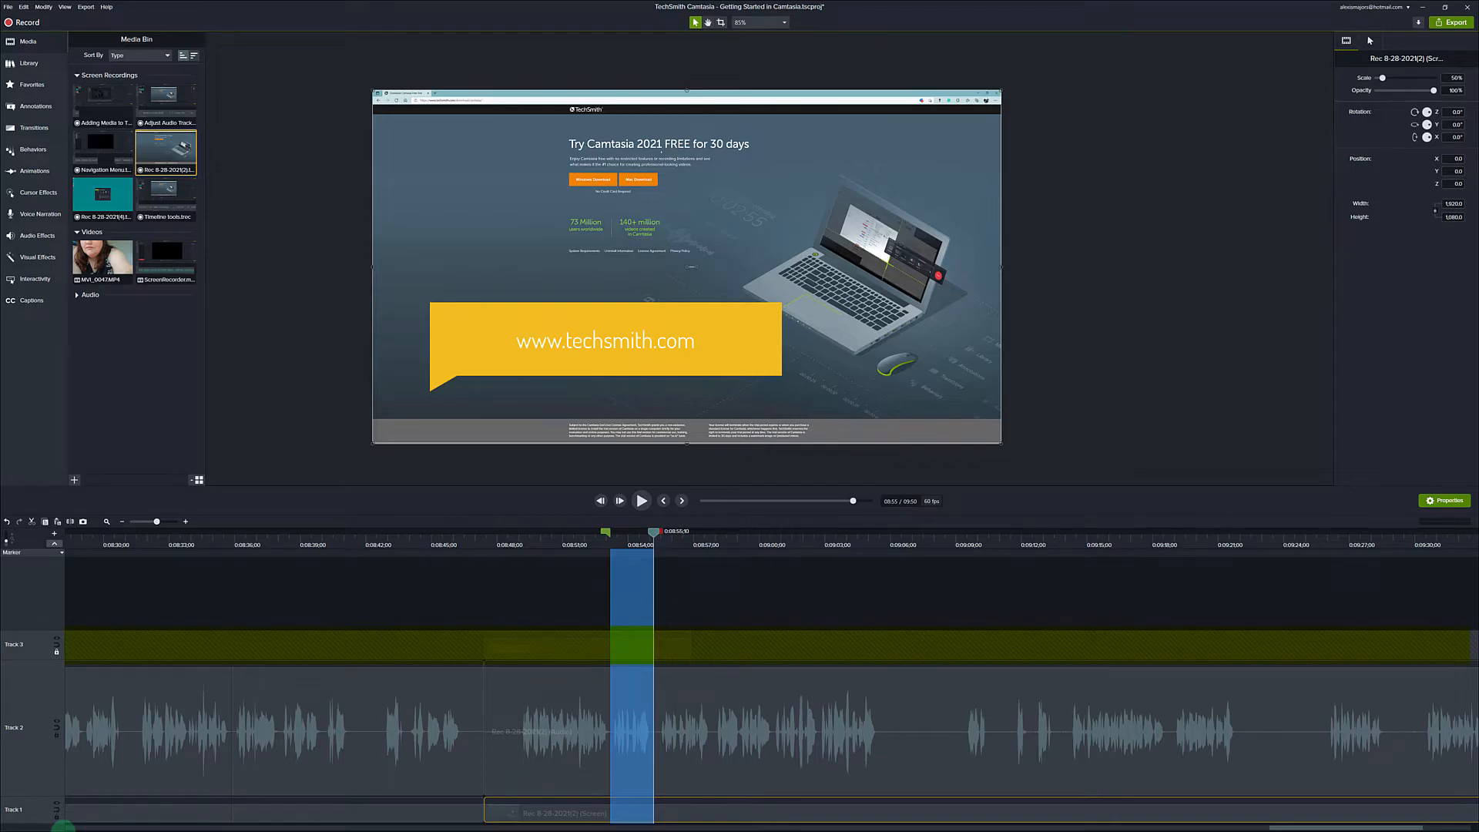
pyautogui.click(57, 818)
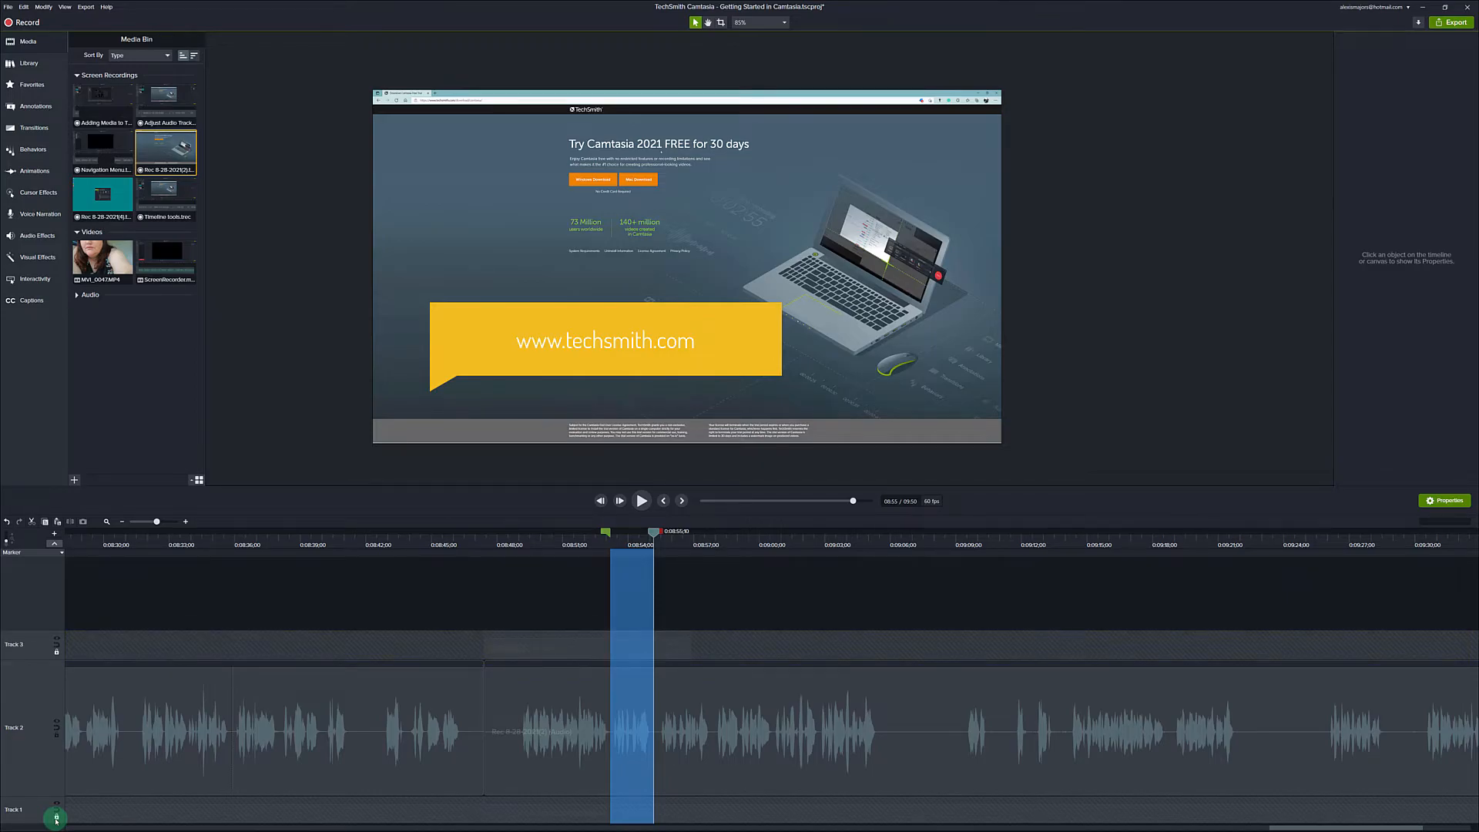
pyautogui.press('Delete')
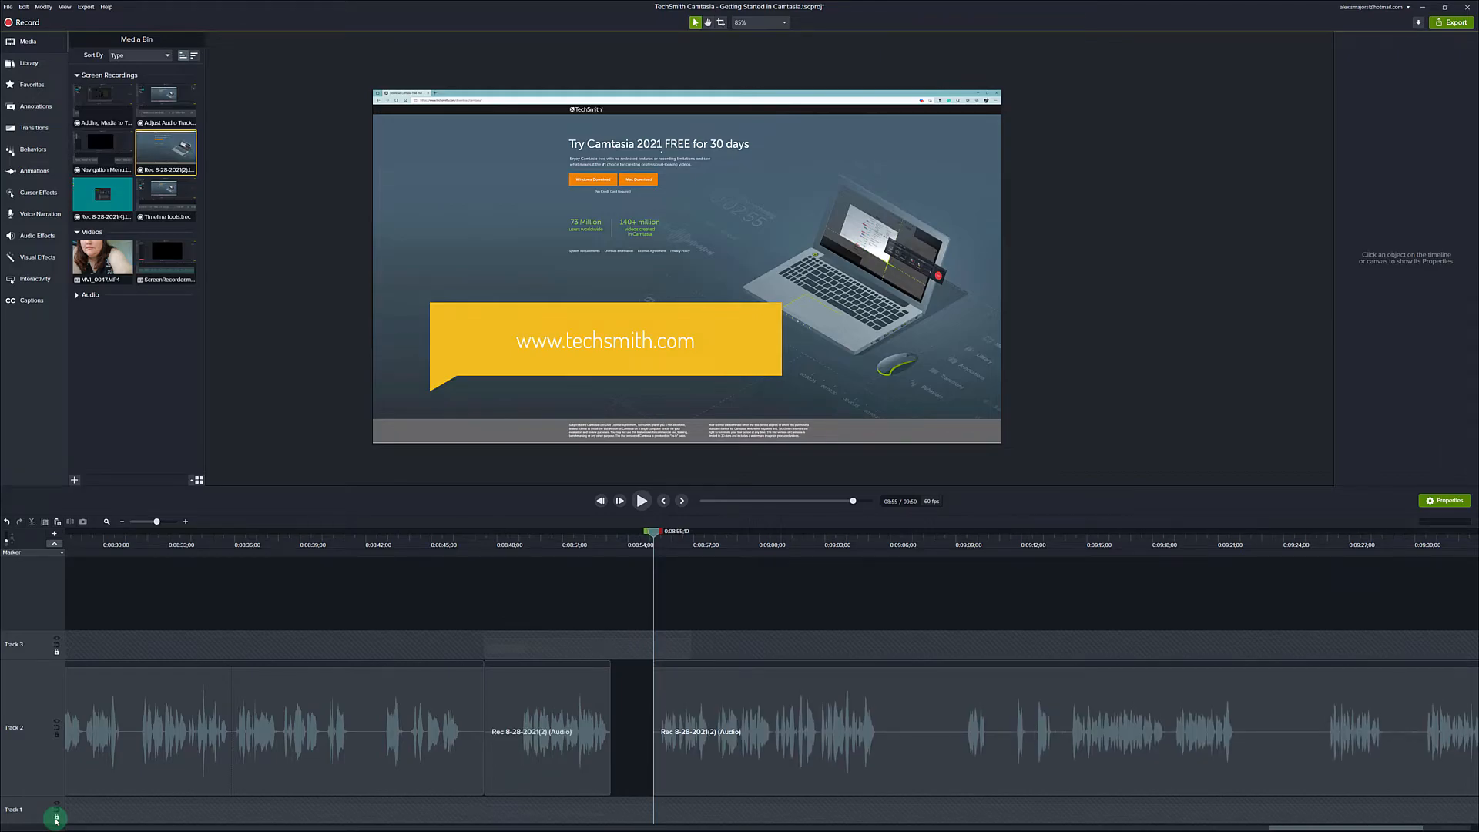
pyautogui.click(672, 543)
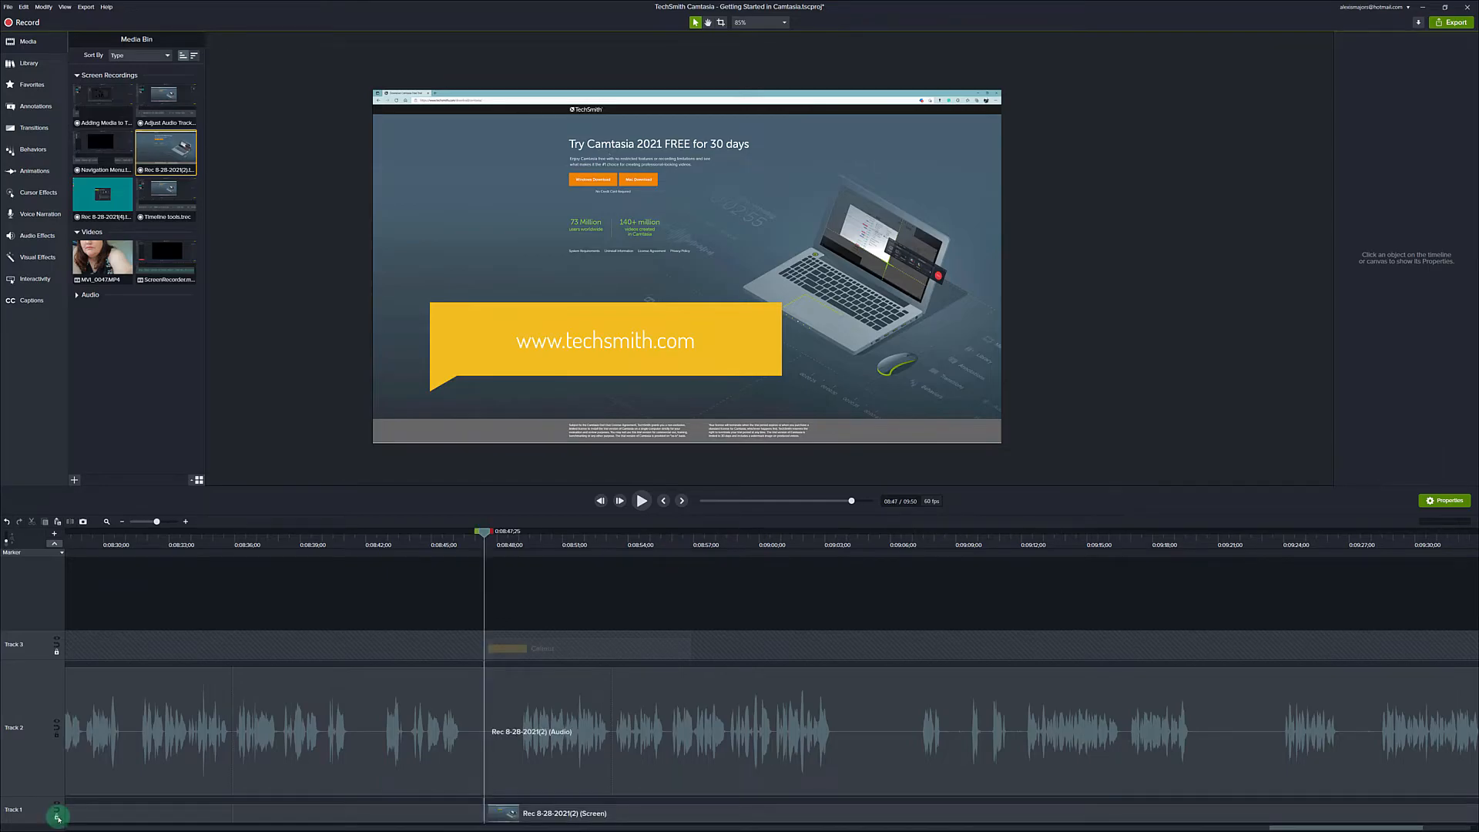
# - Unlock Tracks 1 and 3 for editing
pyautogui.click(56, 816)
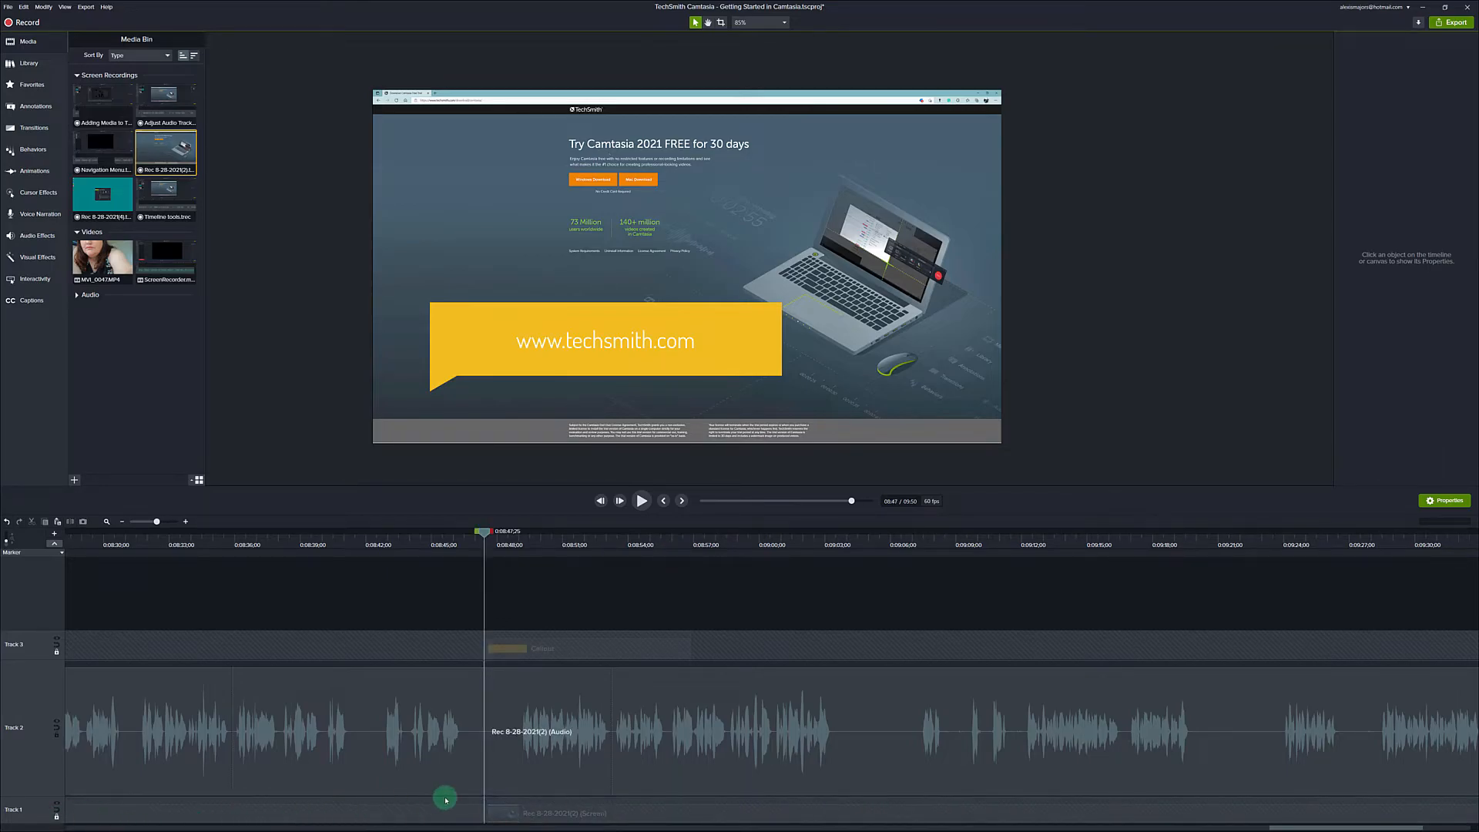
pyautogui.click(56, 818)
pyautogui.click(56, 651)
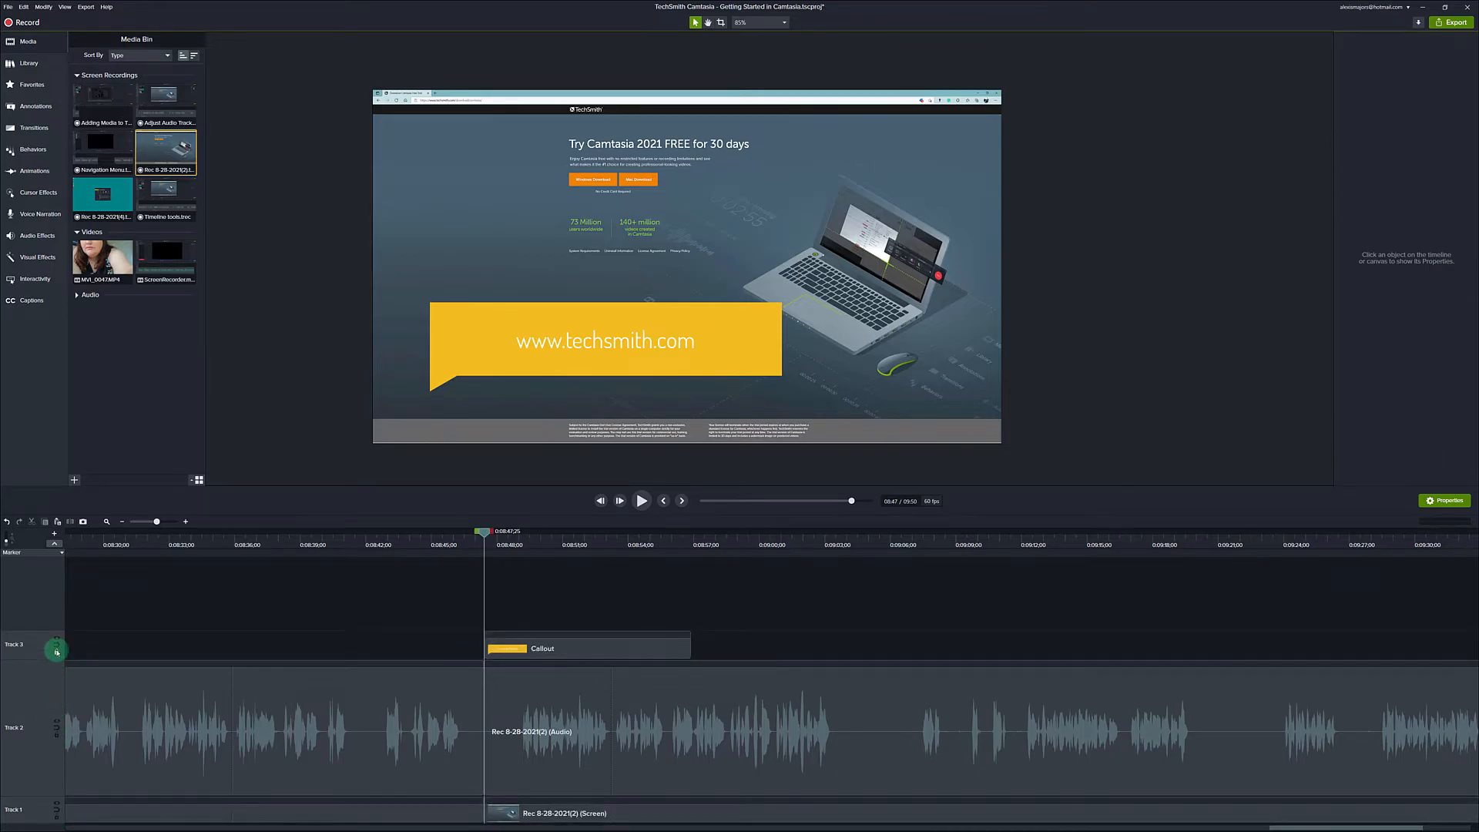
# - Select the timeline range from about 0:09:03 to 0:09:11 and ripple-delete it across all tracks
pyautogui.click(1008, 532)
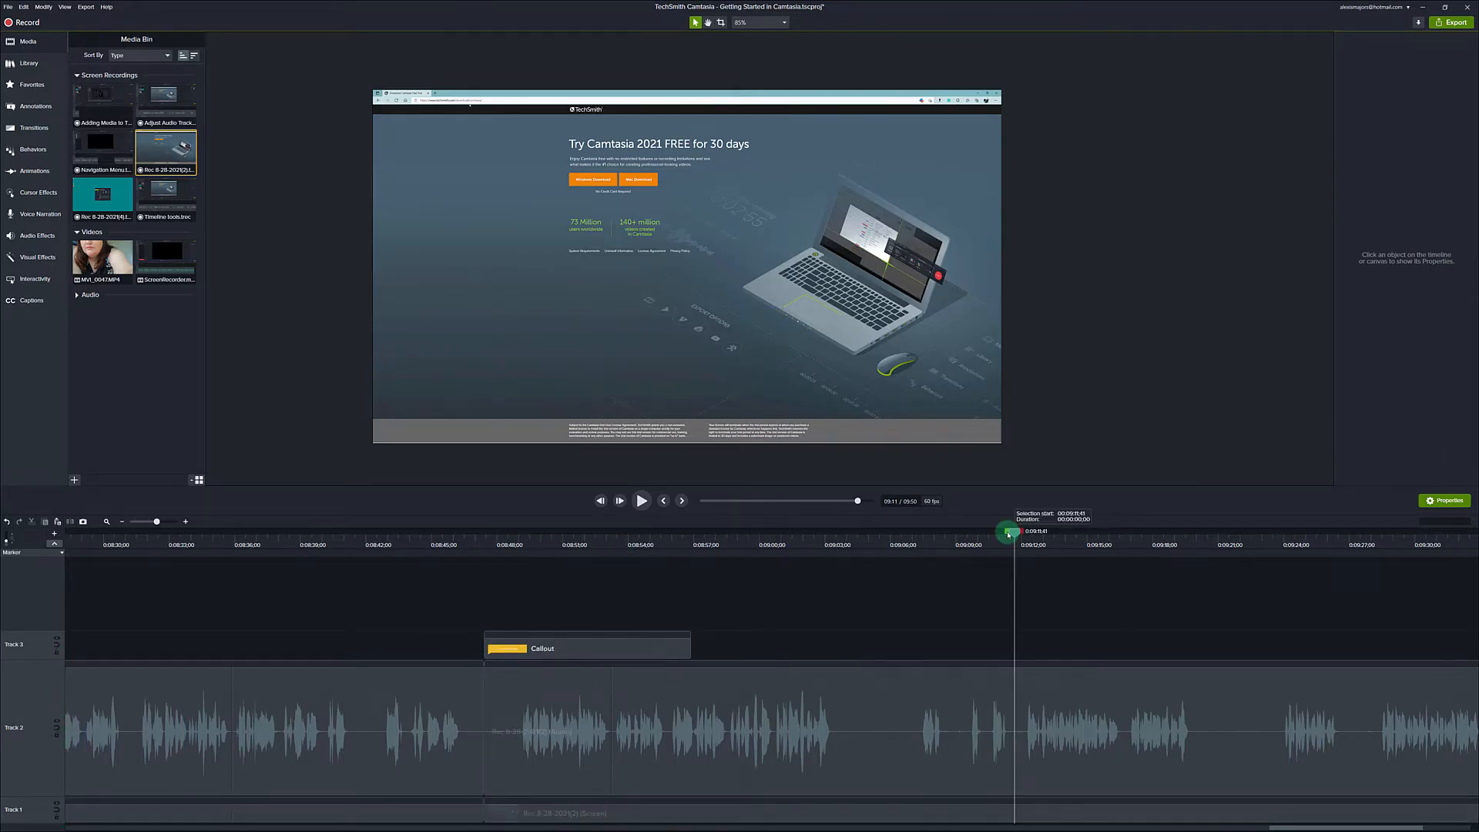
pyautogui.moveTo(1009, 534); pyautogui.dragTo(835, 548)
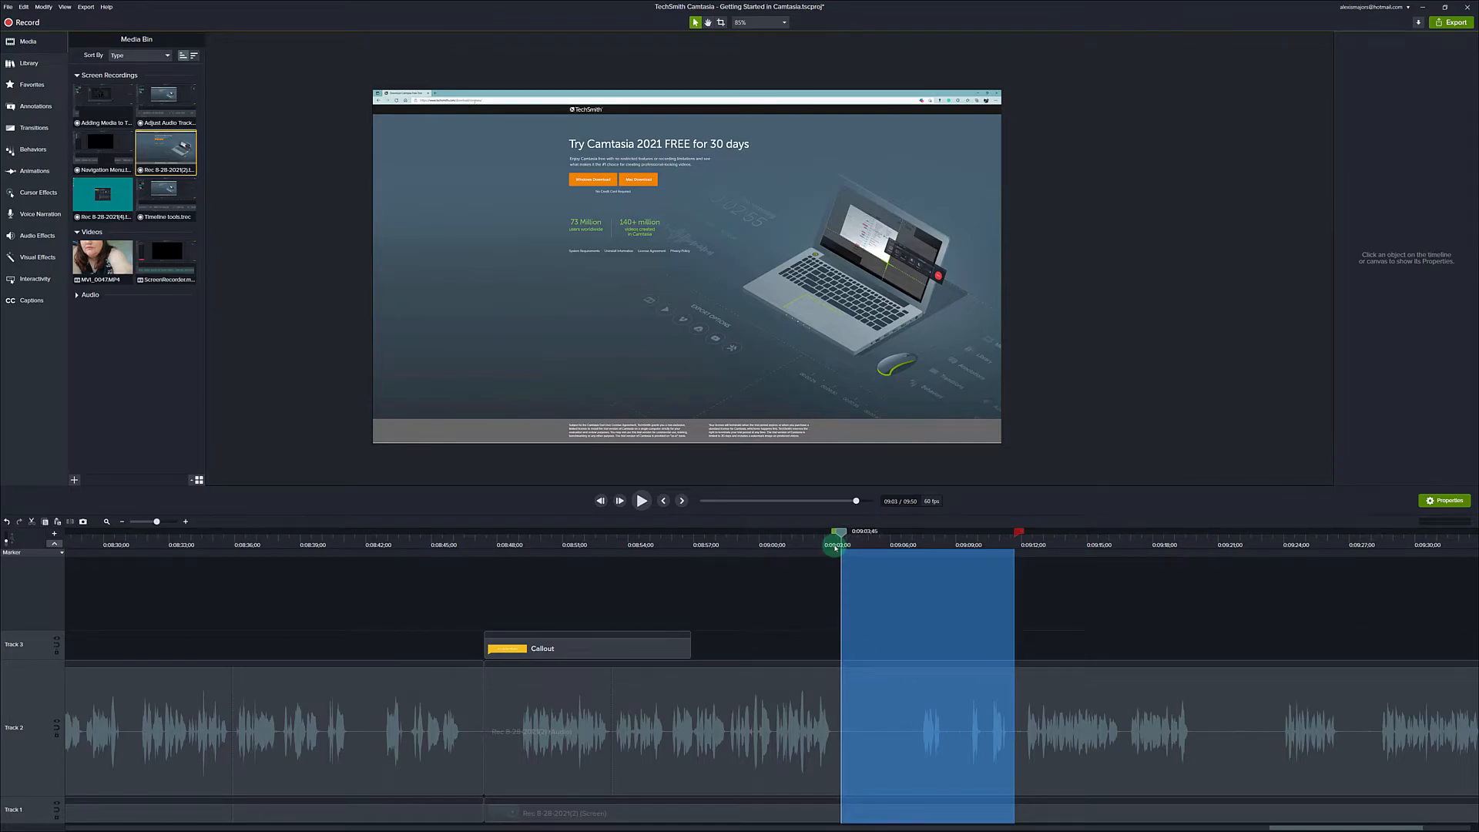
pyautogui.click(641, 503)
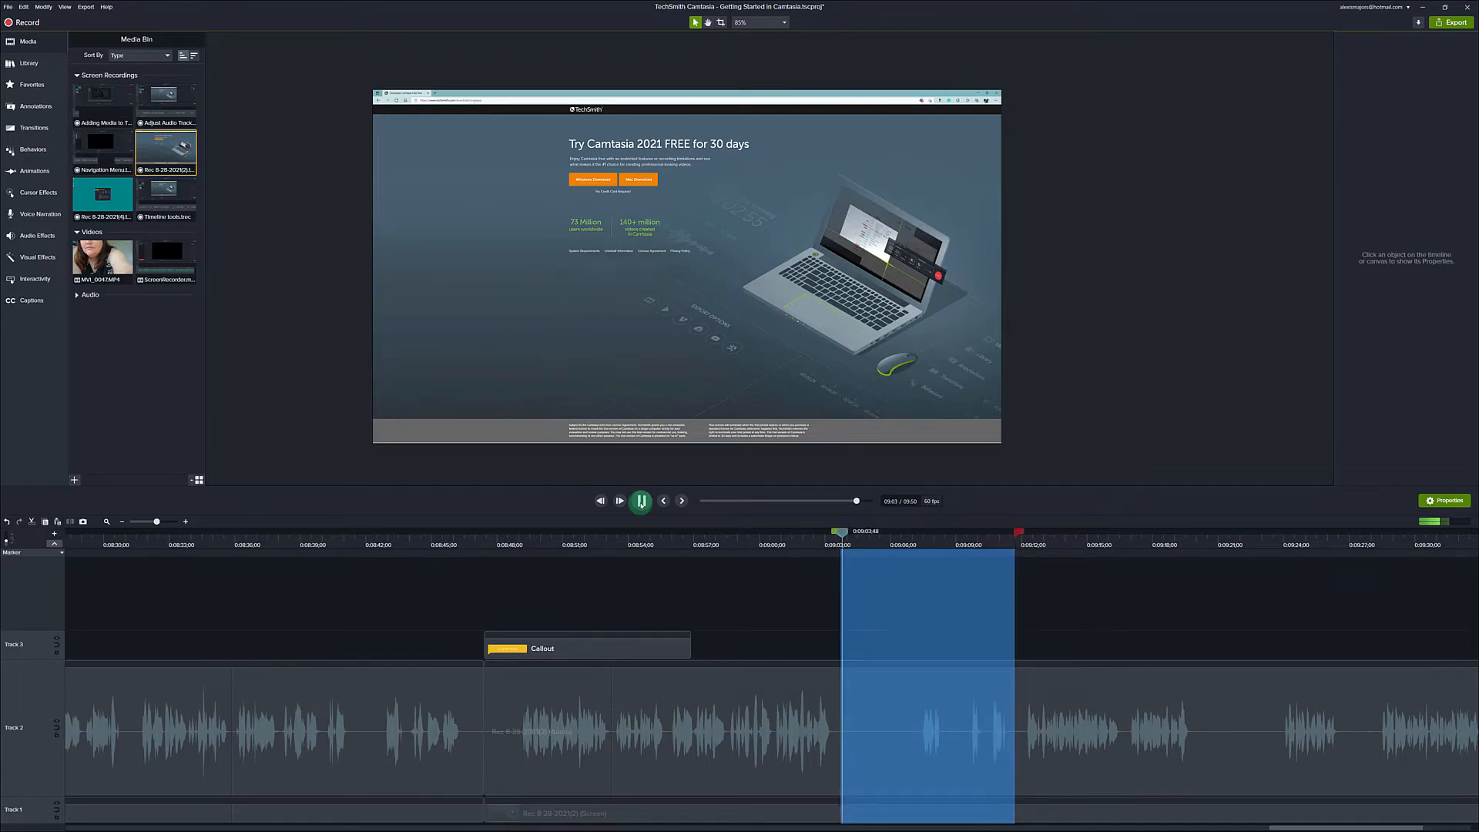
pyautogui.click(641, 502)
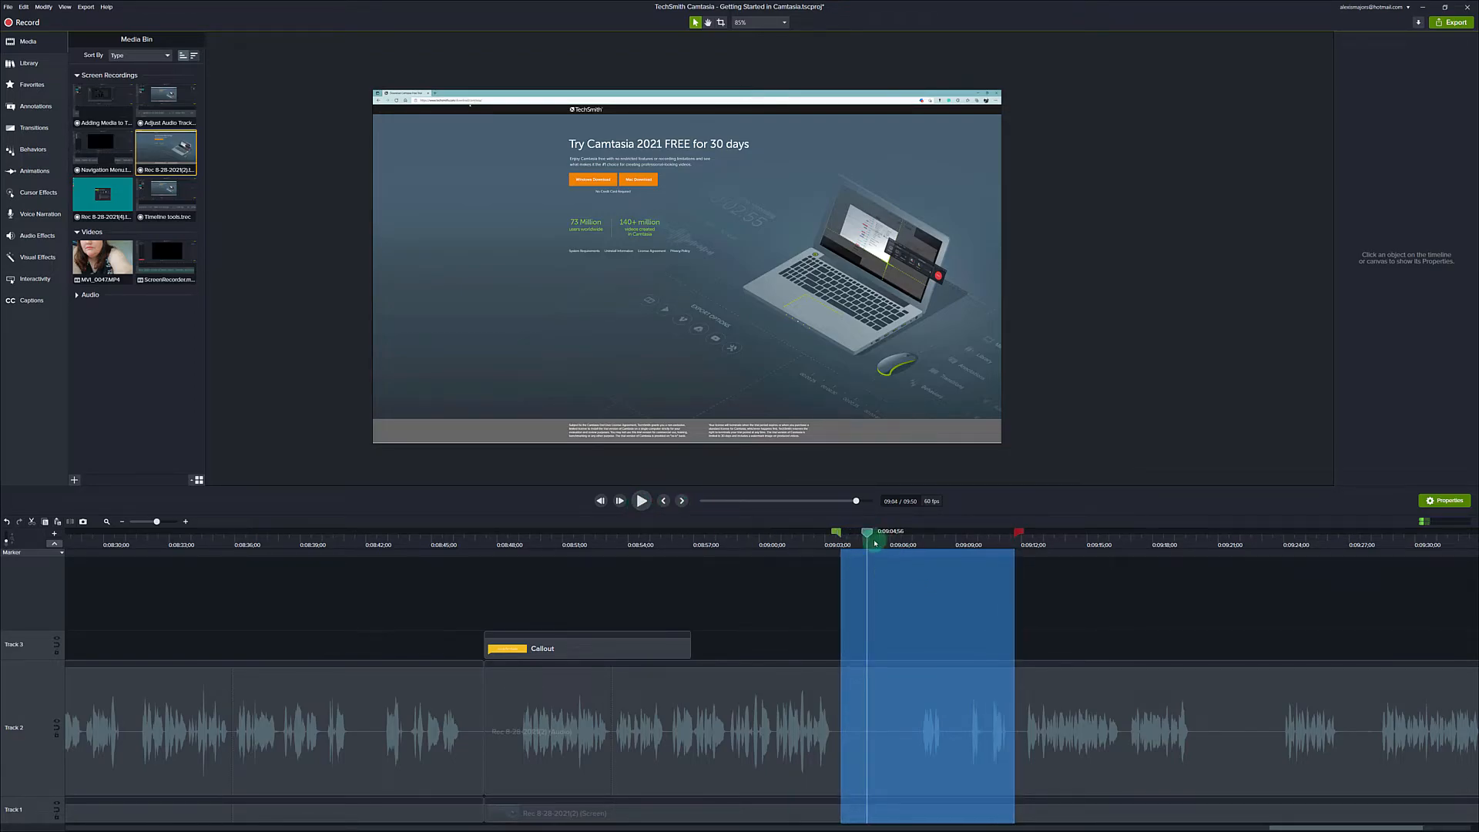
pyautogui.moveTo(867, 532); pyautogui.dragTo(840, 537)
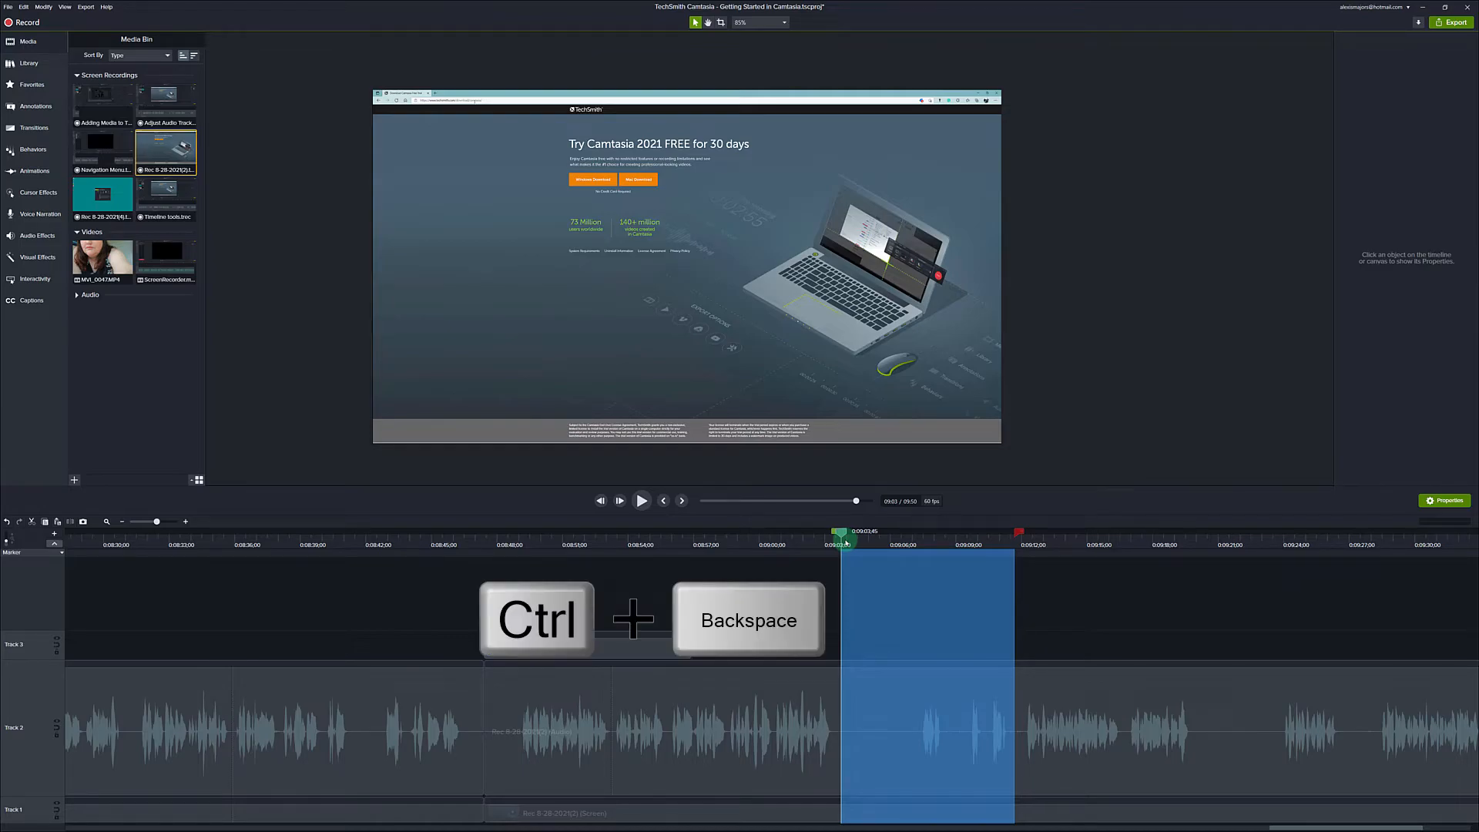
pyautogui.hotkey('ctrl', 'BackSpace')
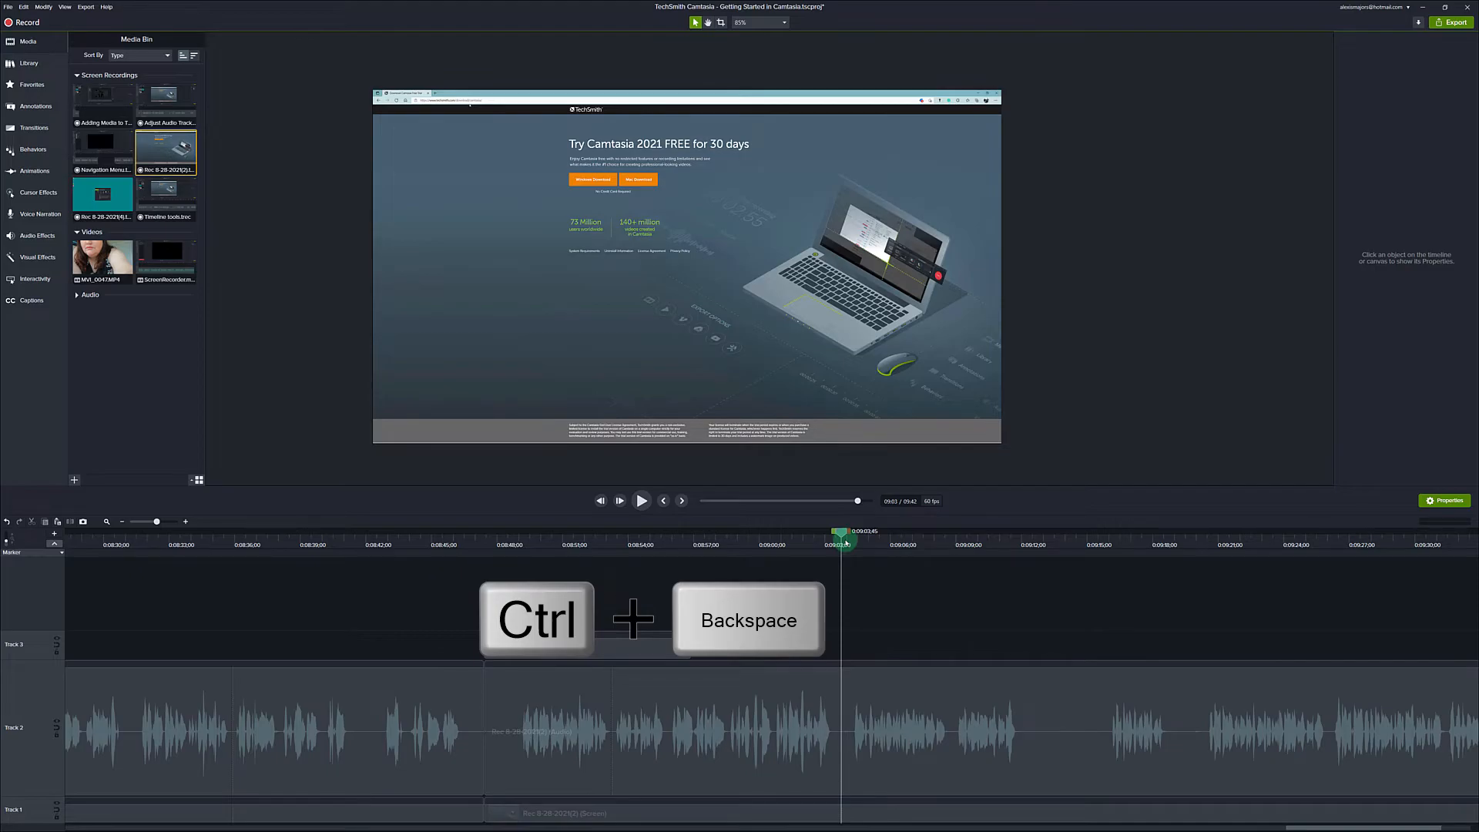
# - Select a short stretch of the timeline just after 0:08:54 and silence its audio
pyautogui.moveTo(842, 532); pyautogui.dragTo(470, 688)
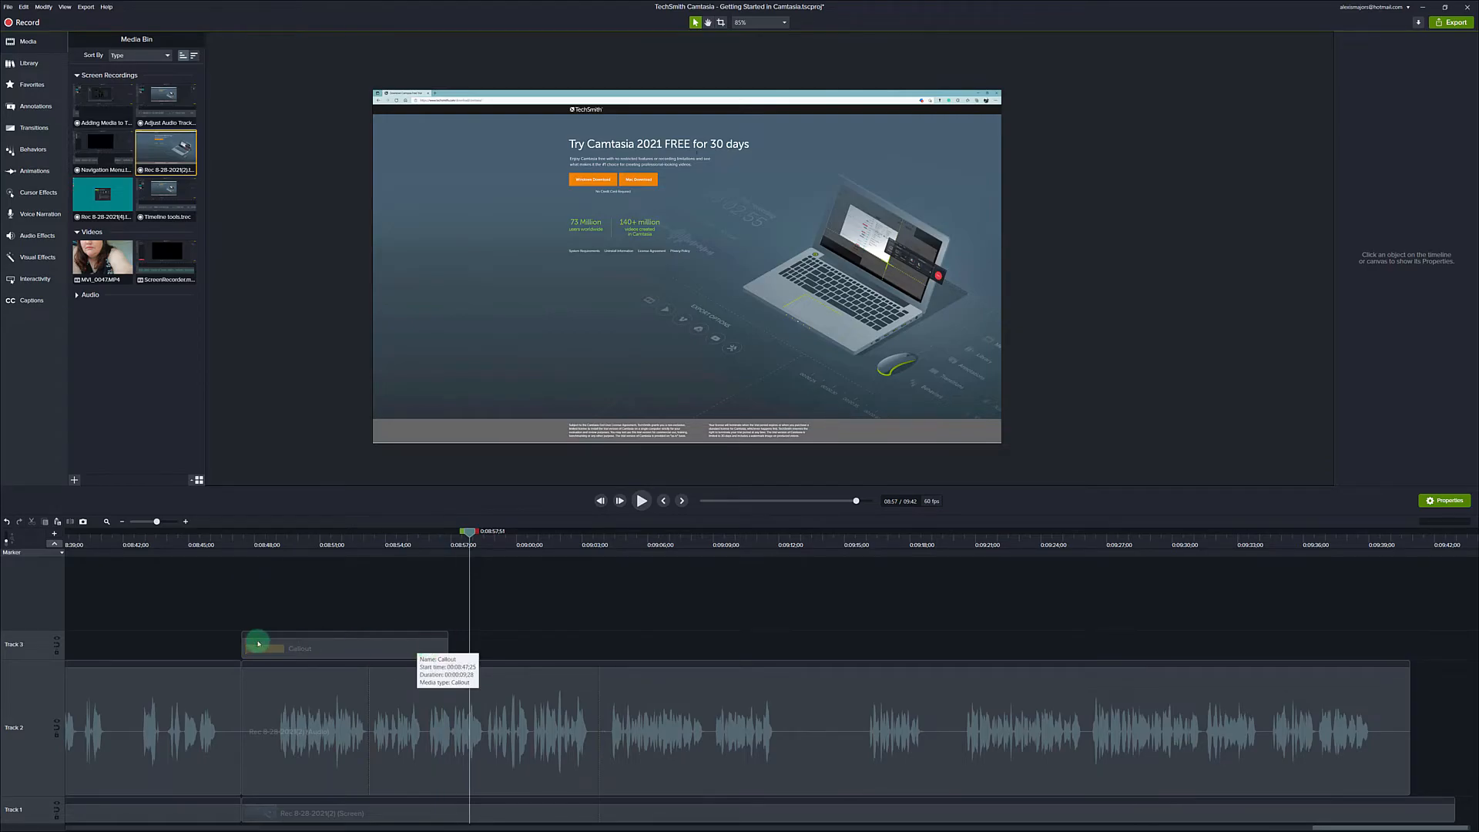
pyautogui.click(185, 523)
pyautogui.click(185, 523)
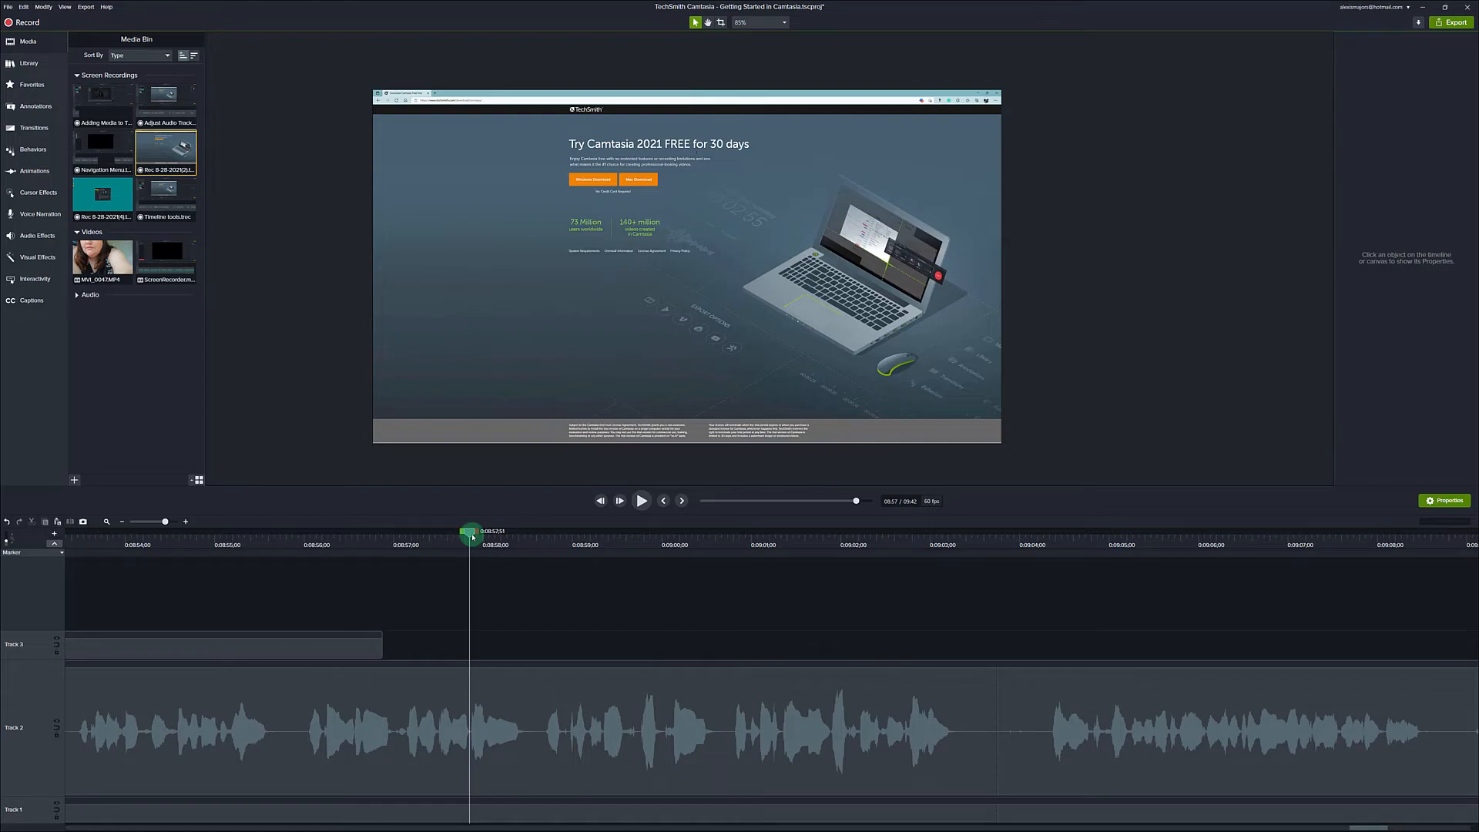
pyautogui.moveTo(472, 537); pyautogui.dragTo(160, 538)
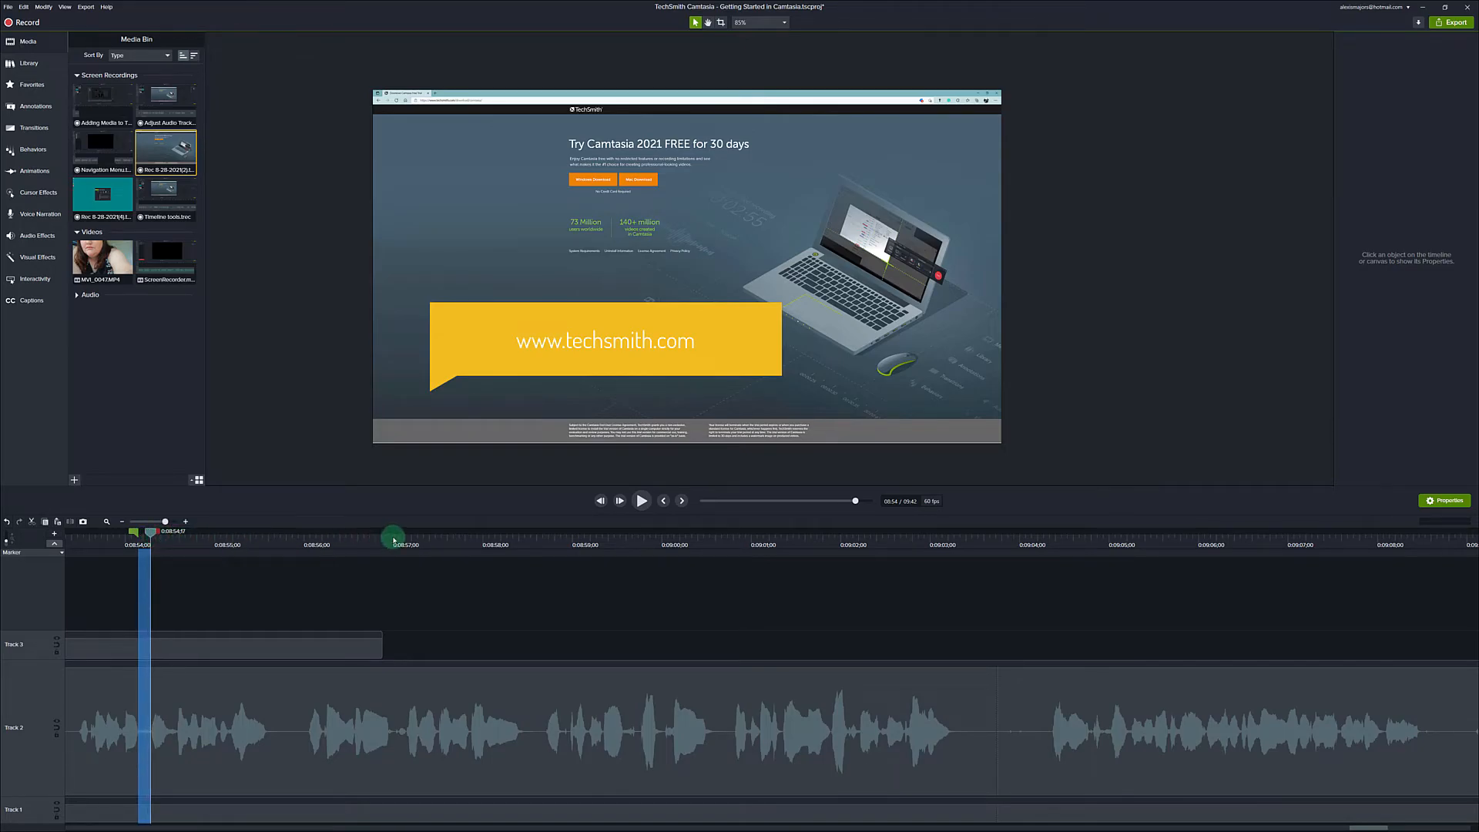
pyautogui.click(640, 502)
pyautogui.rightClick(144, 602)
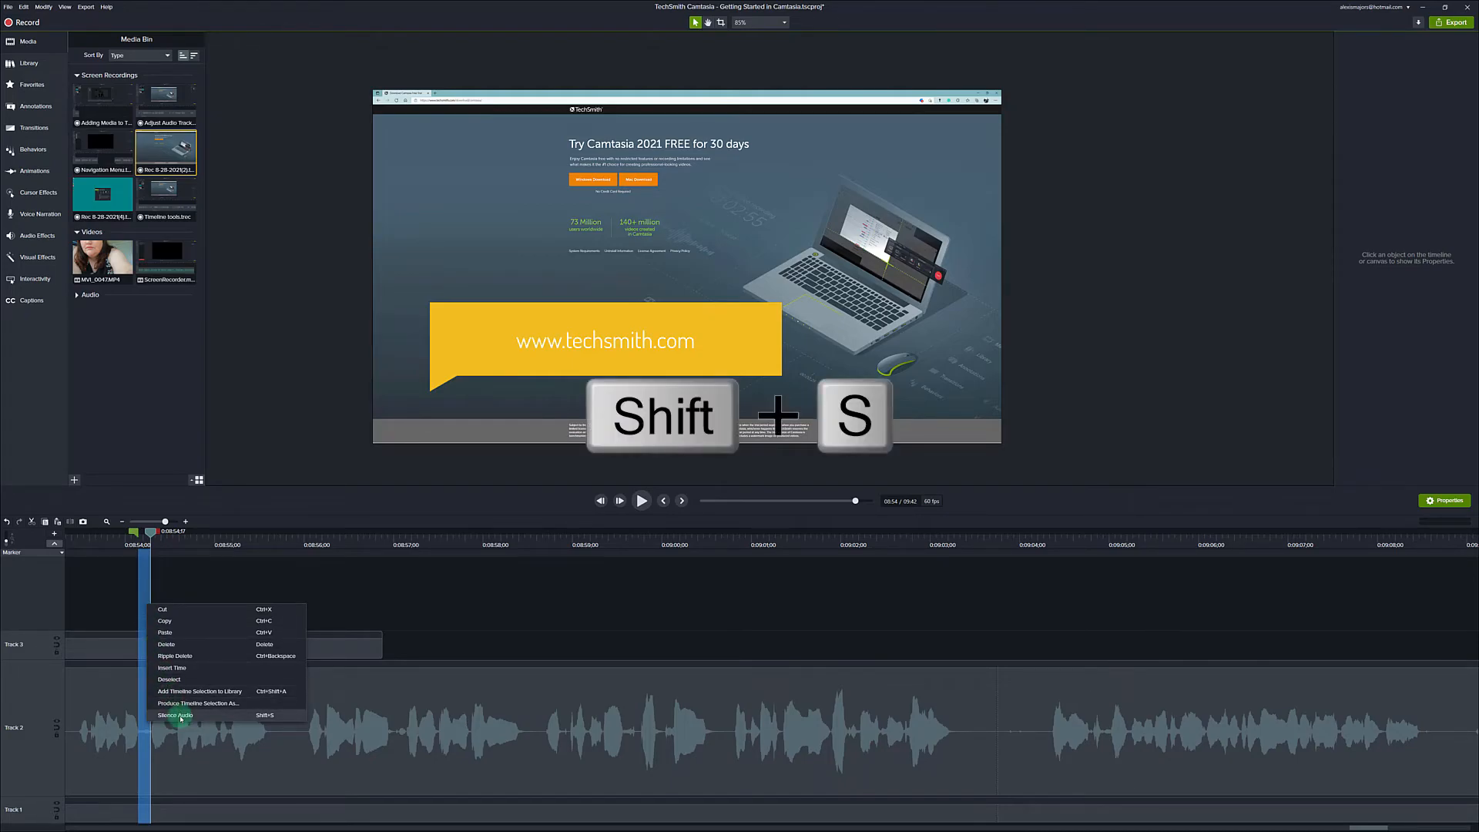
pyautogui.click(180, 715)
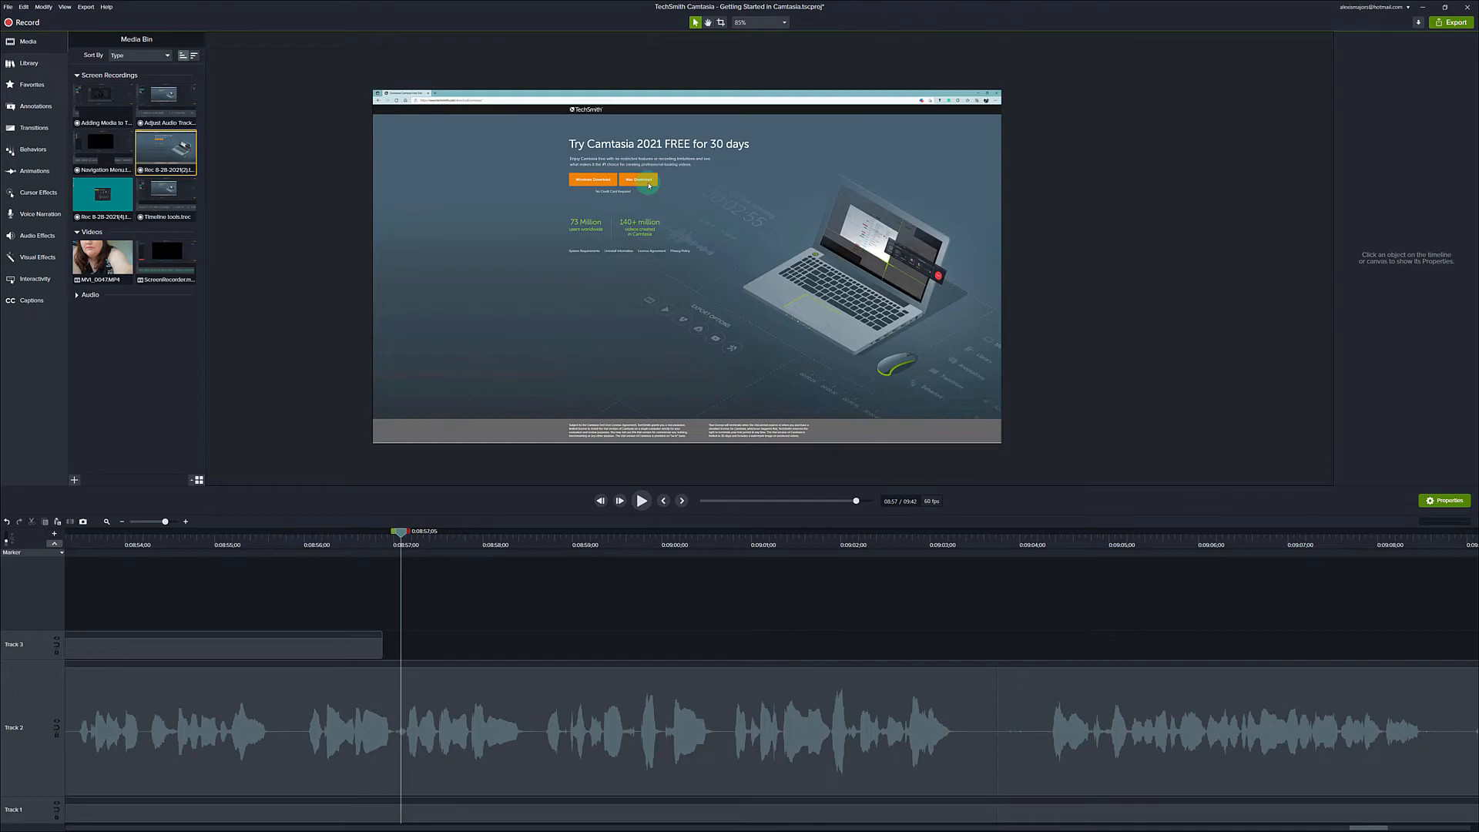
# - Add a Zoom-n-Pan animation at about 0:08:57 that zooms to about 95% on the page's download area, and preview it
pyautogui.click(33, 171)
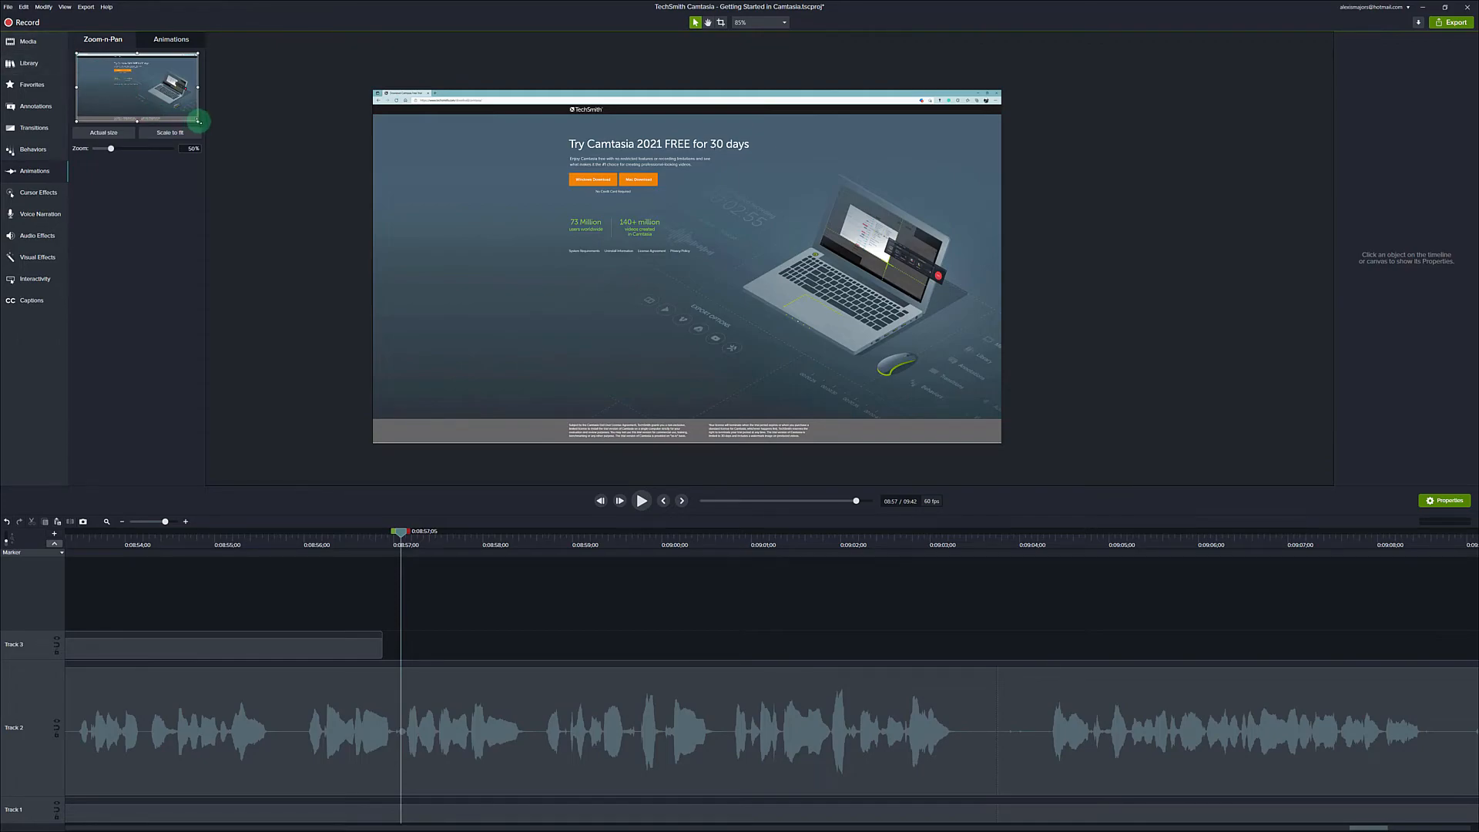
pyautogui.moveTo(198, 121); pyautogui.dragTo(134, 74)
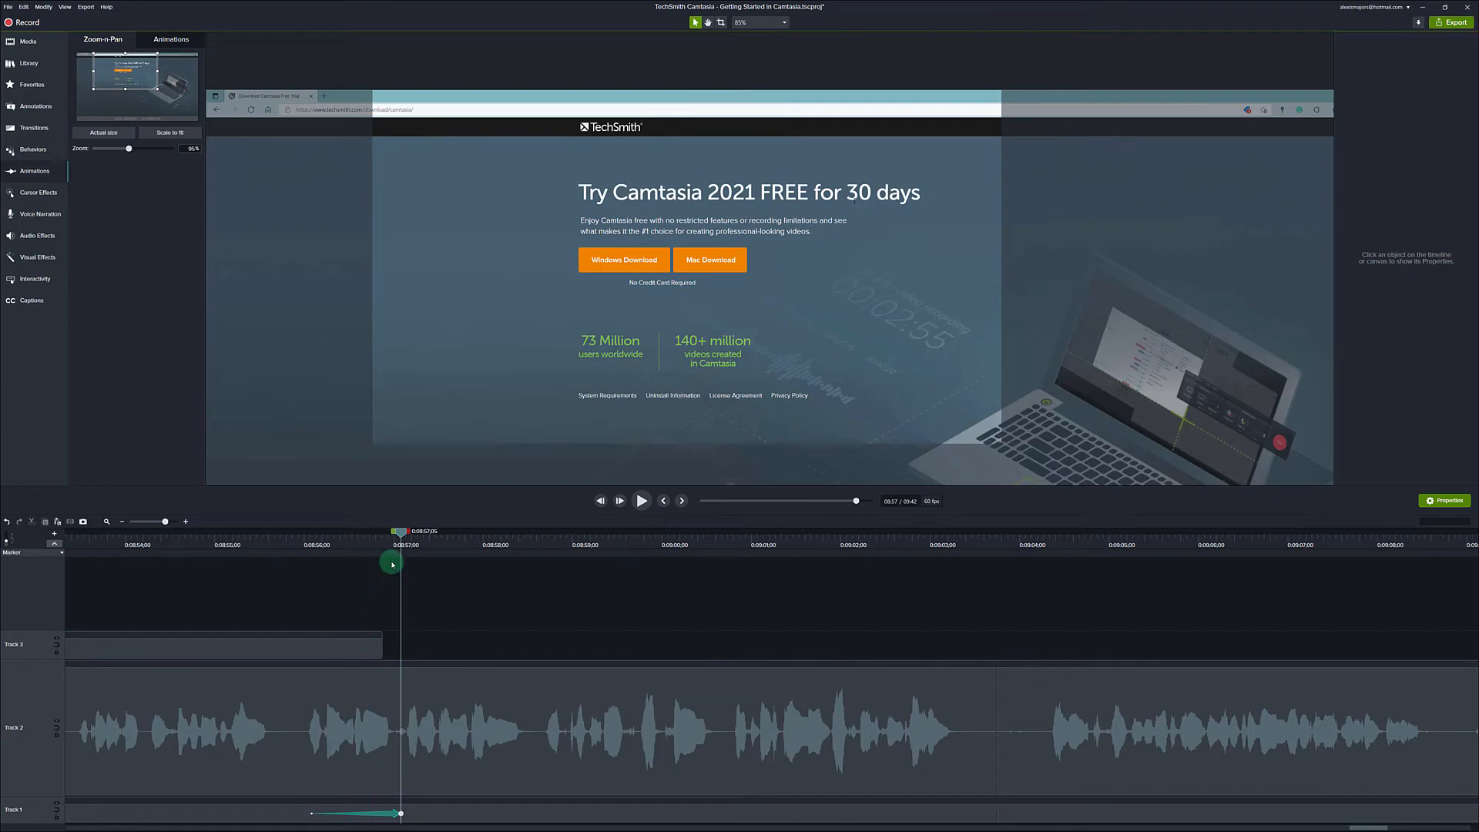
pyautogui.click(378, 816)
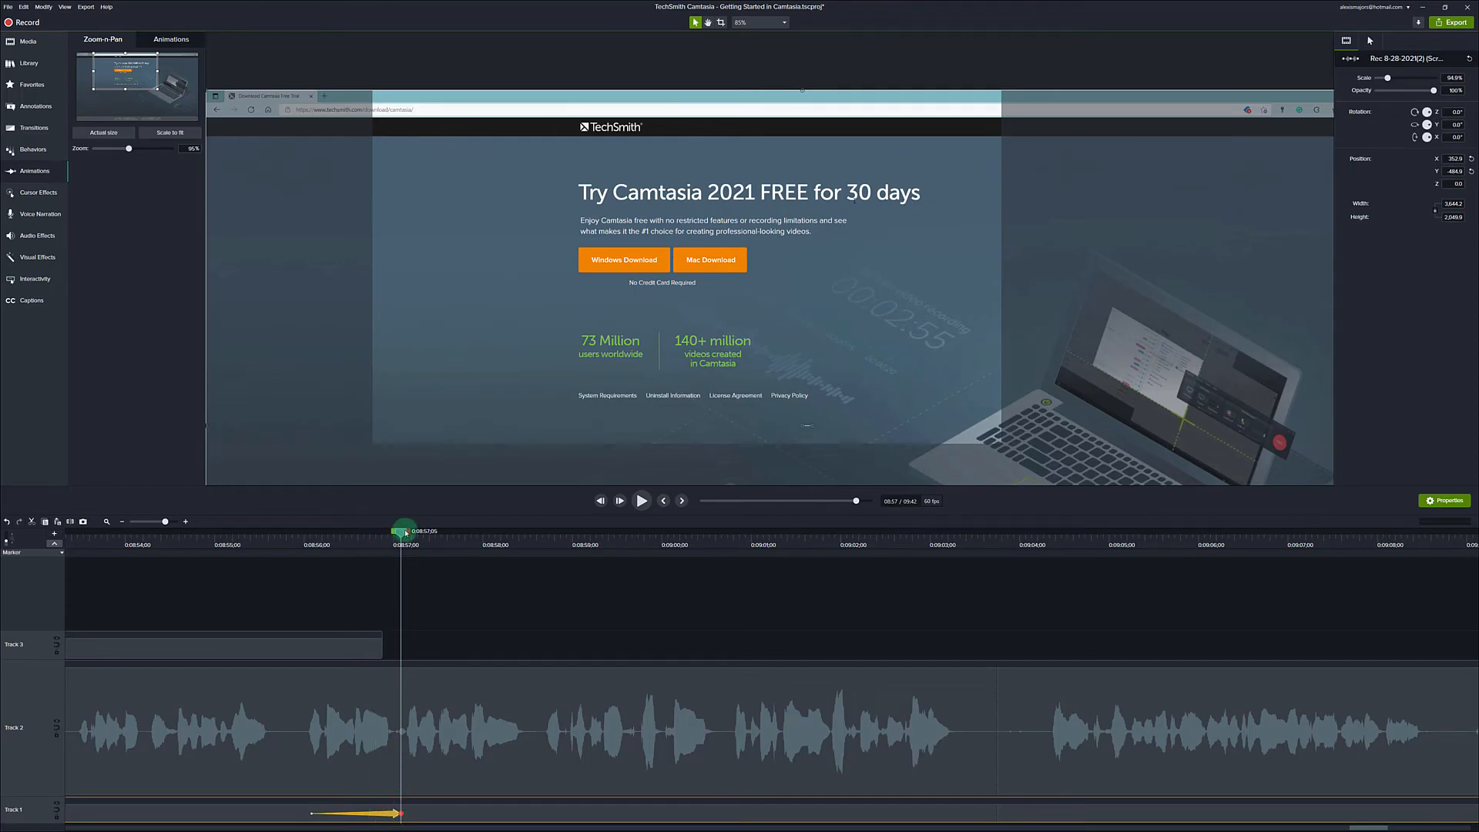
pyautogui.moveTo(401, 533); pyautogui.dragTo(313, 555)
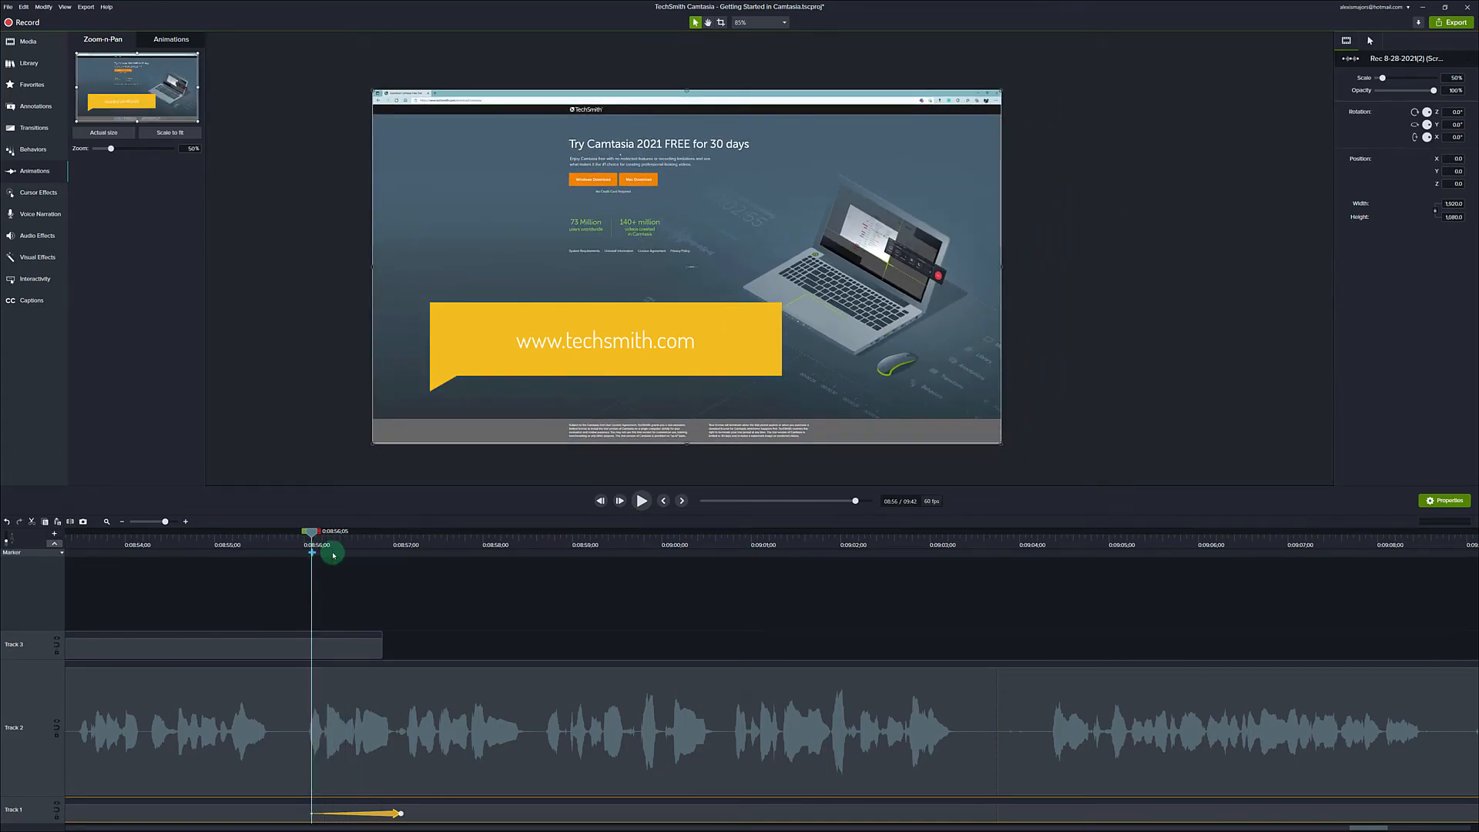
pyautogui.click(645, 505)
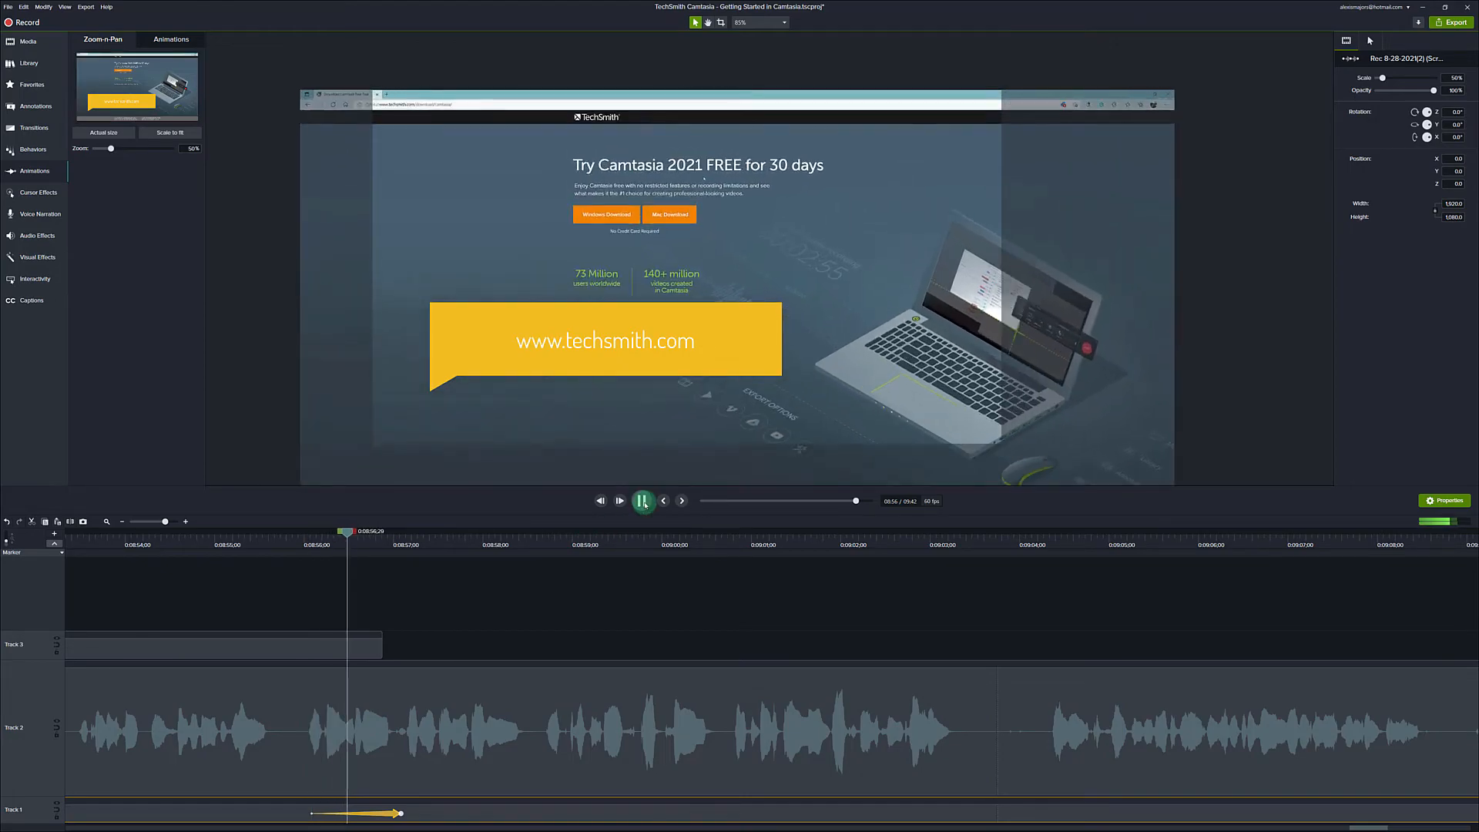
pyautogui.click(396, 568)
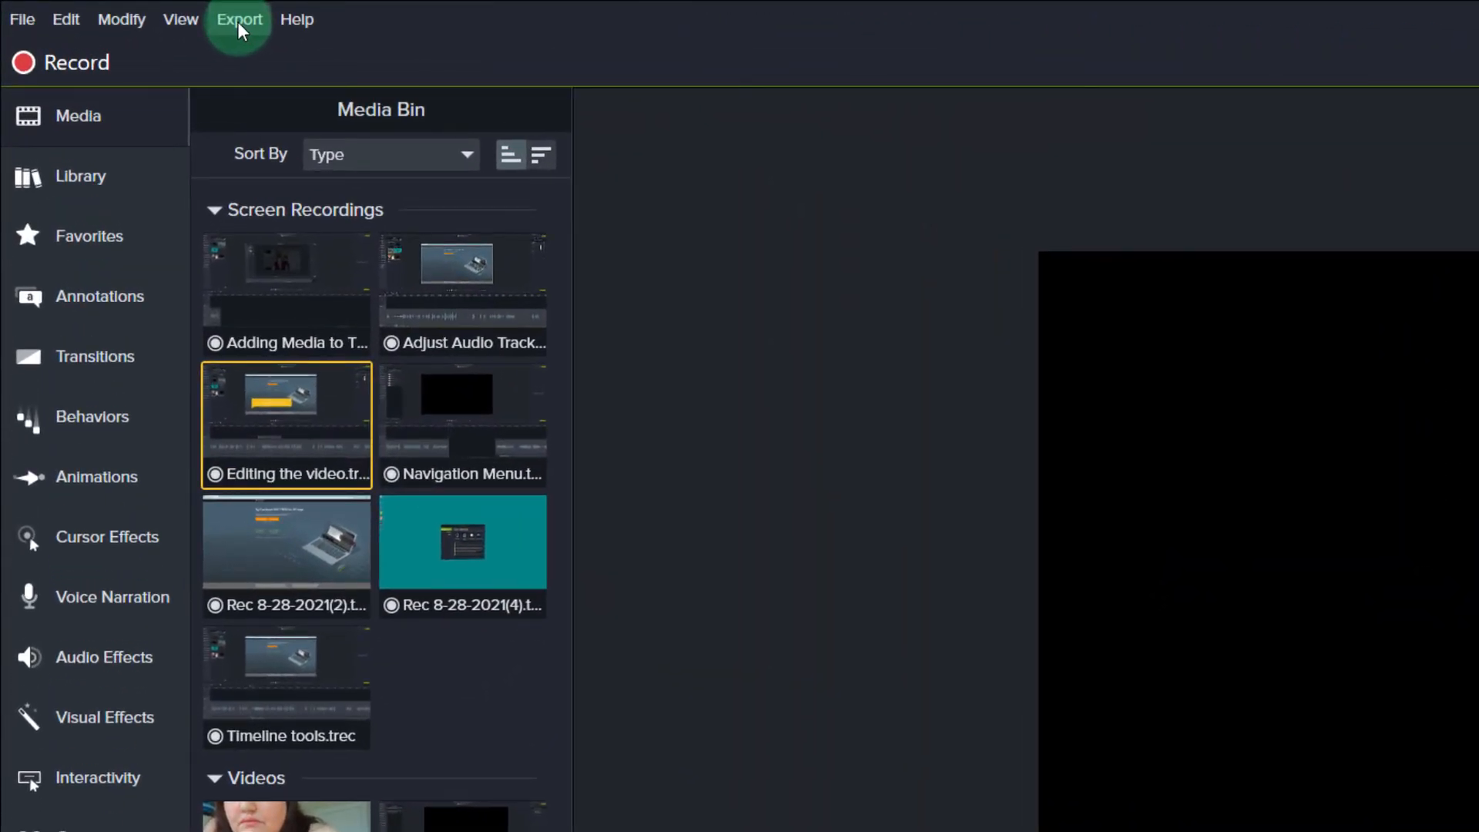
# - Start a local file export with custom production settings in the MP4 - Smart Player (HTML5) format
pyautogui.click(240, 21)
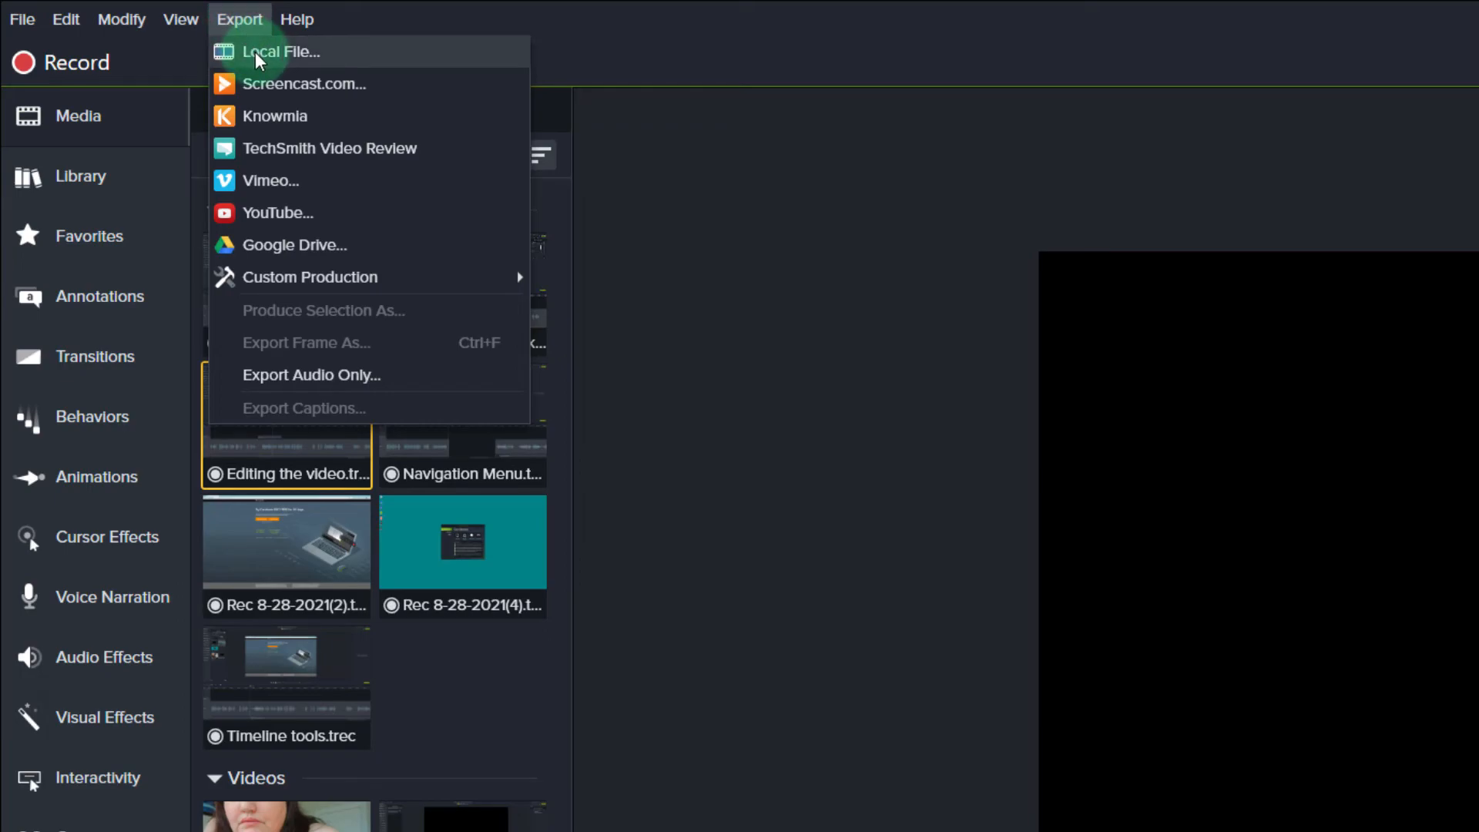
pyautogui.click(255, 52)
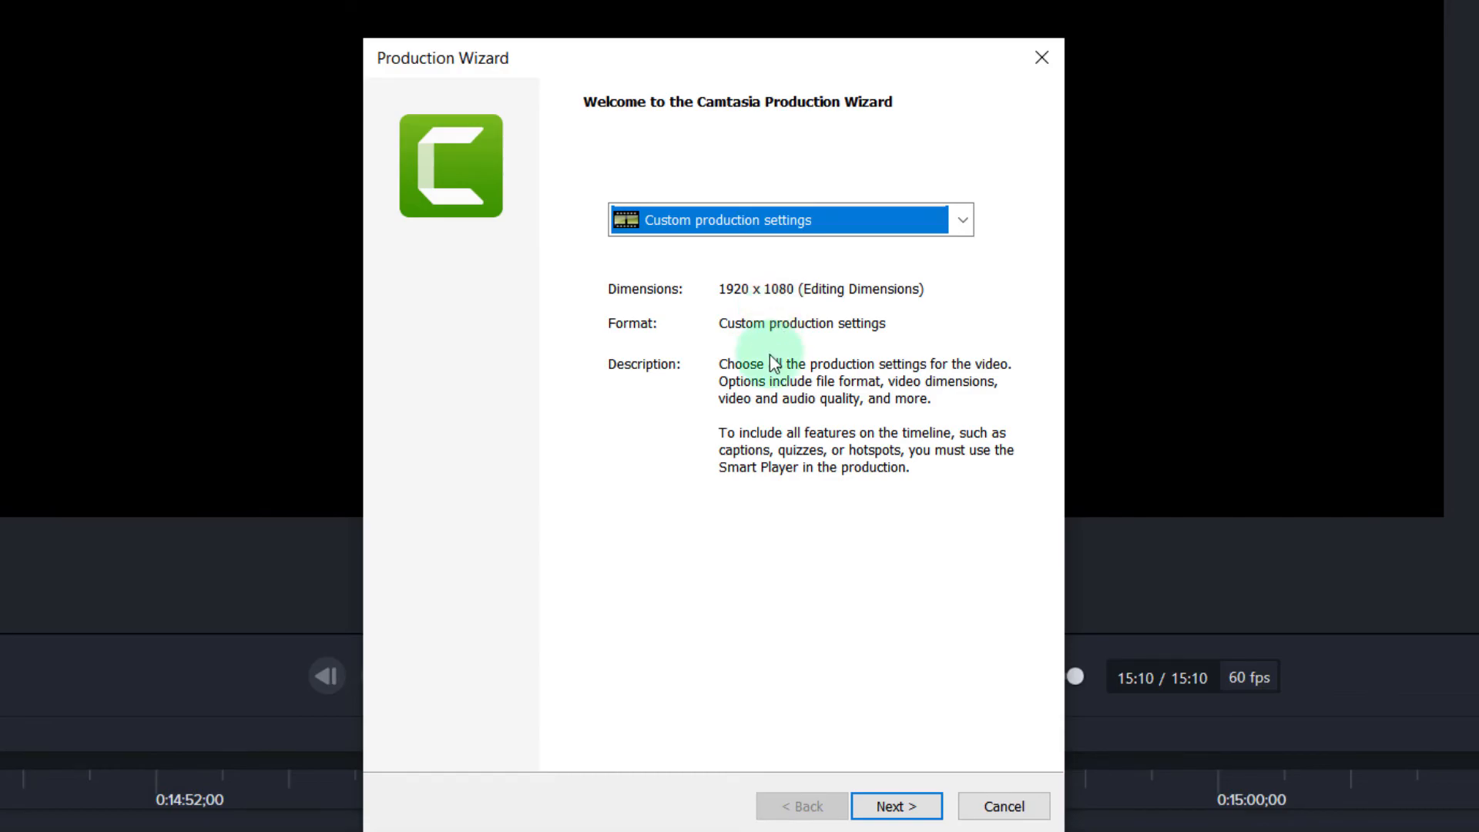
pyautogui.click(896, 807)
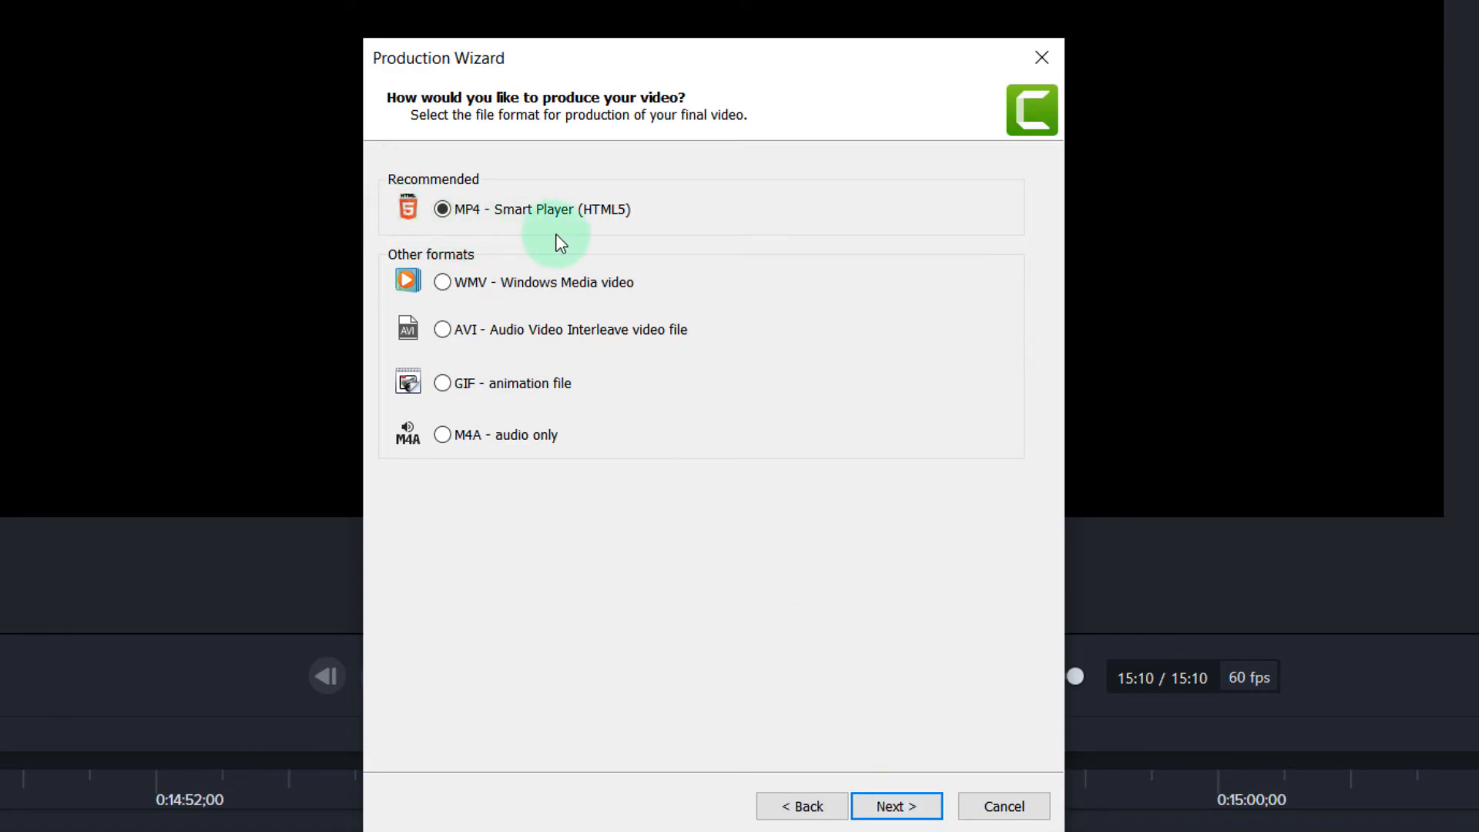
pyautogui.click(896, 805)
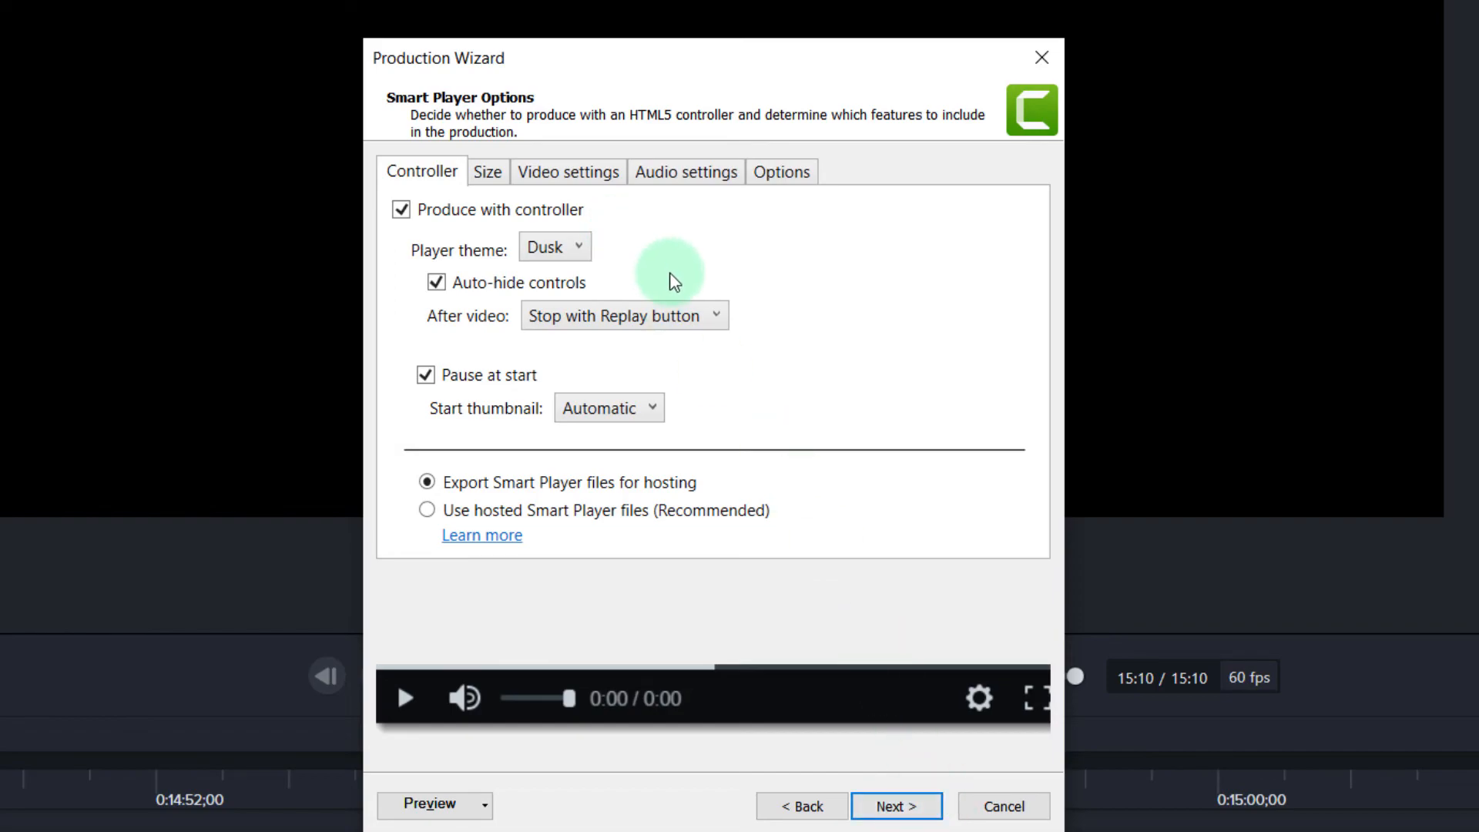
# - Review the Smart Player settings for size, video, audio, viewer options and controller
pyautogui.click(489, 174)
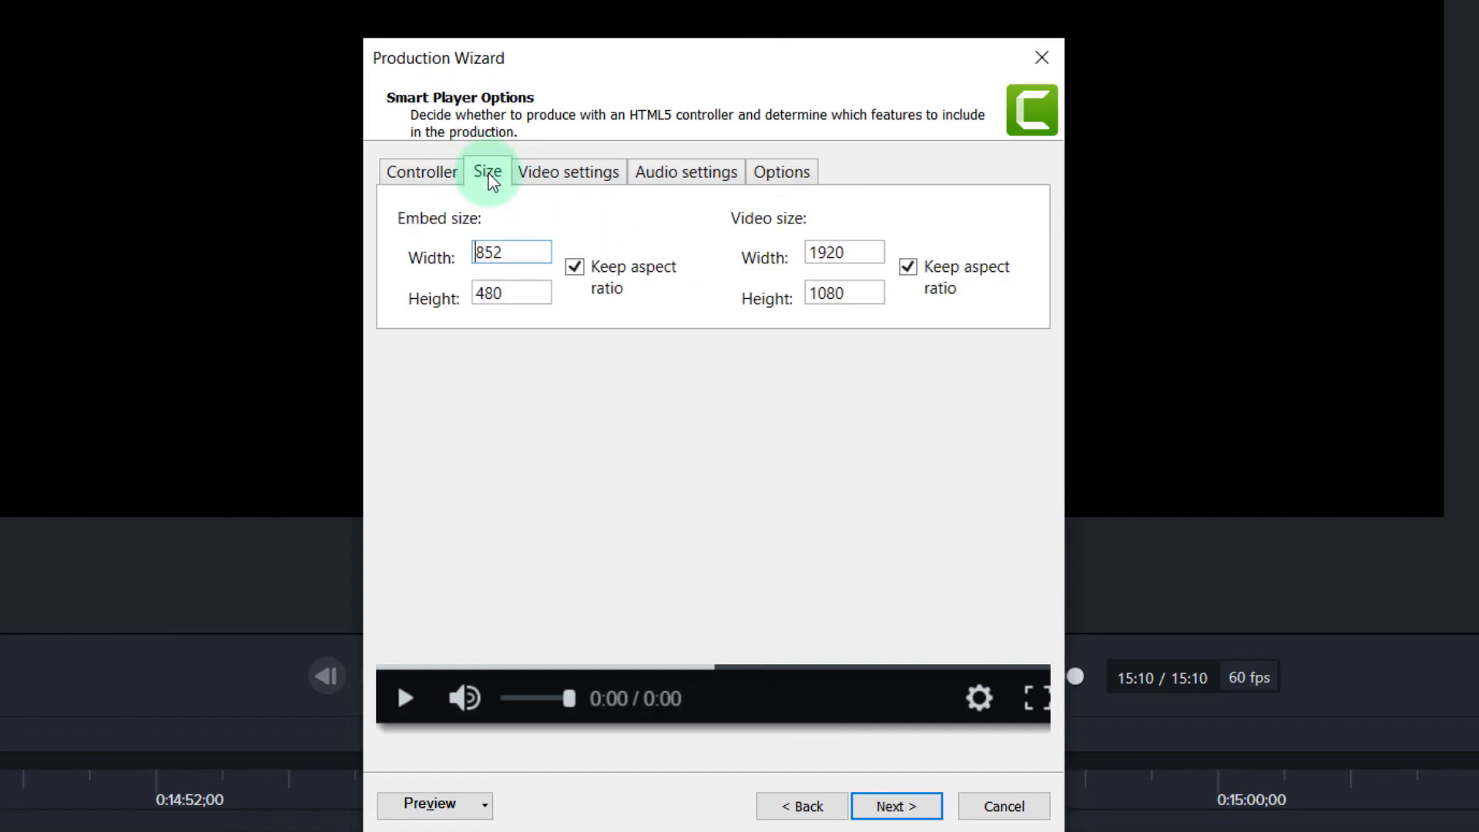
pyautogui.click(568, 185)
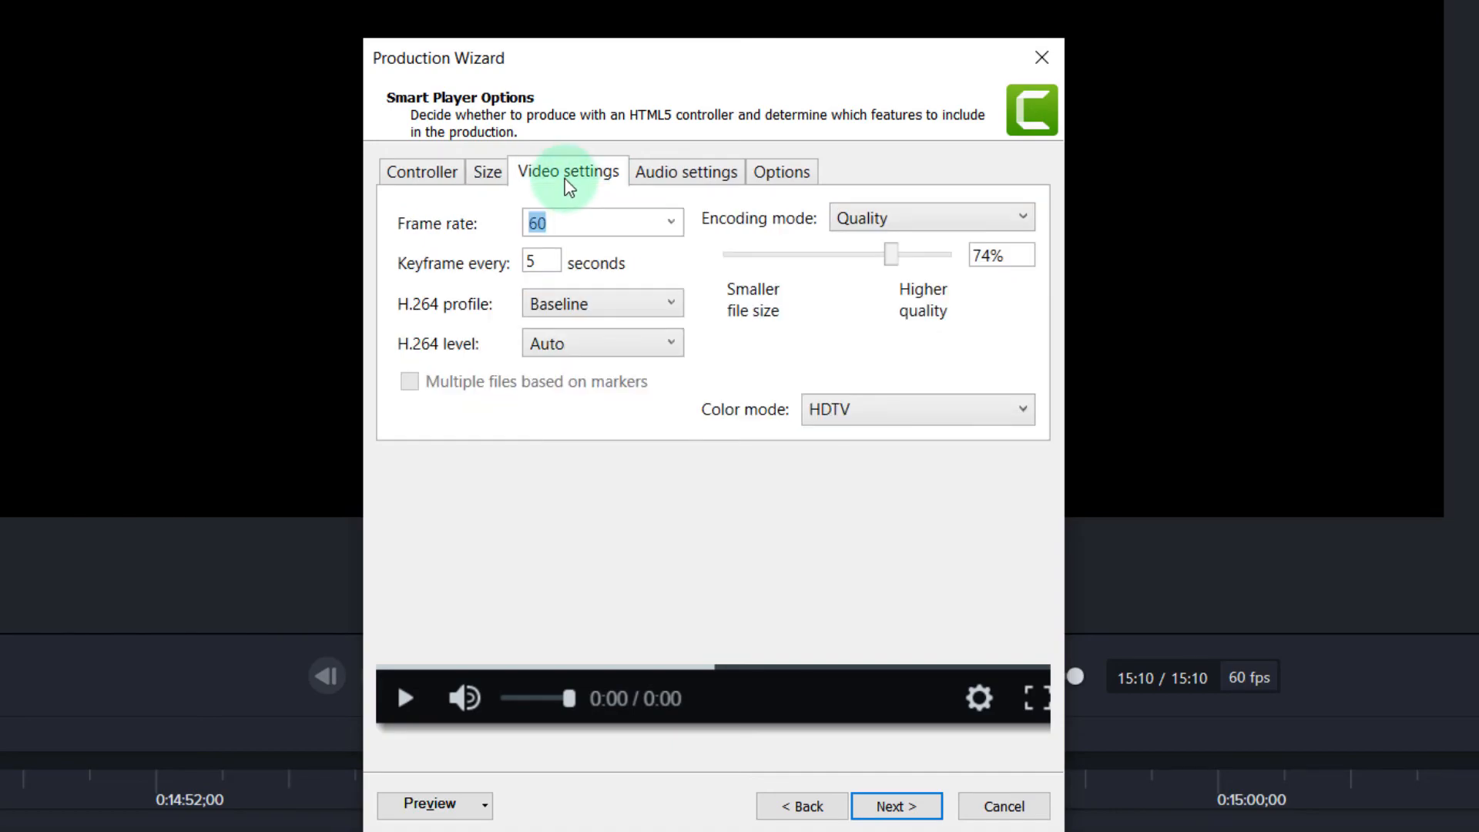
pyautogui.click(689, 183)
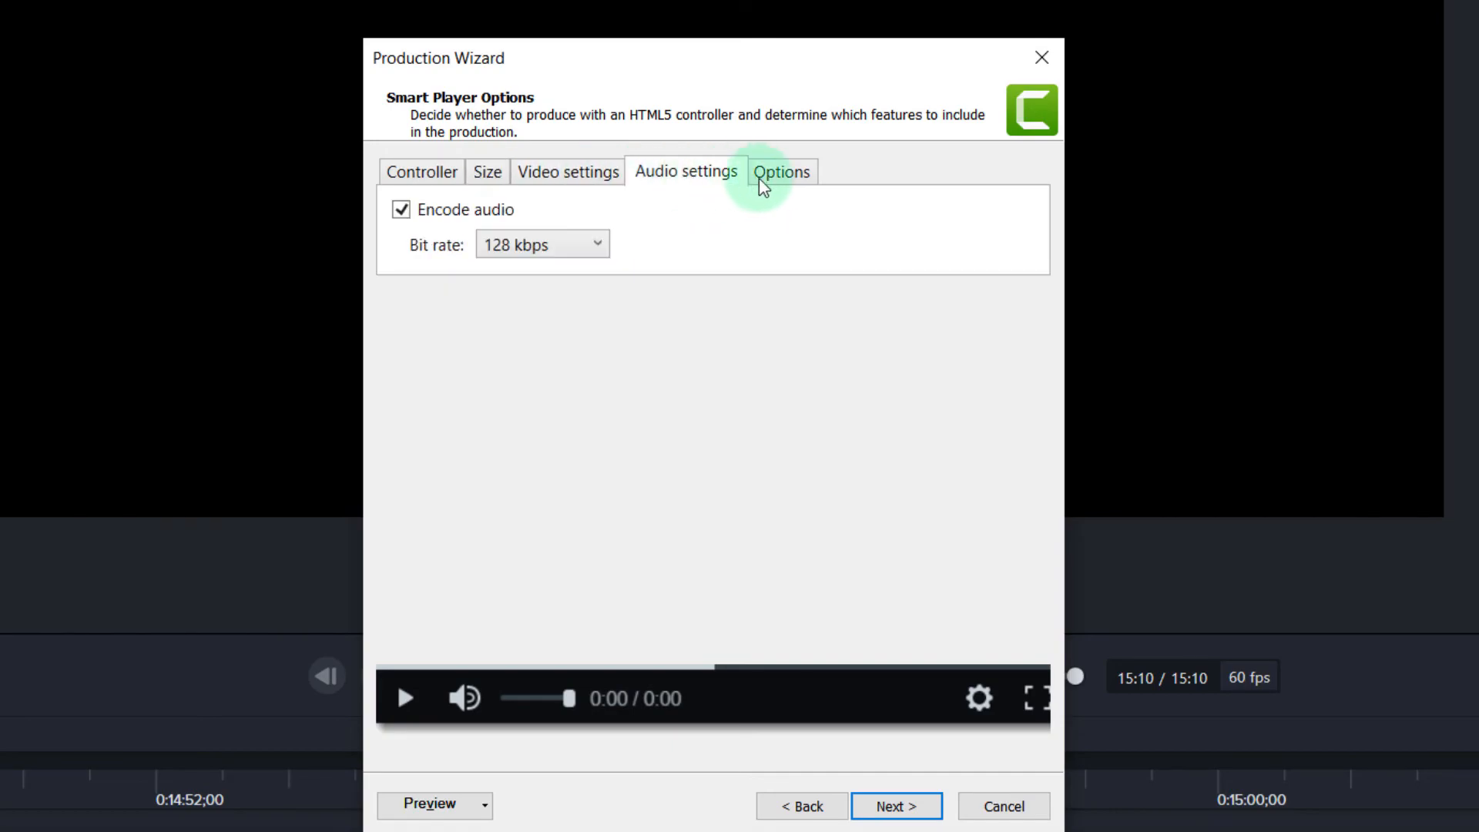
pyautogui.click(781, 181)
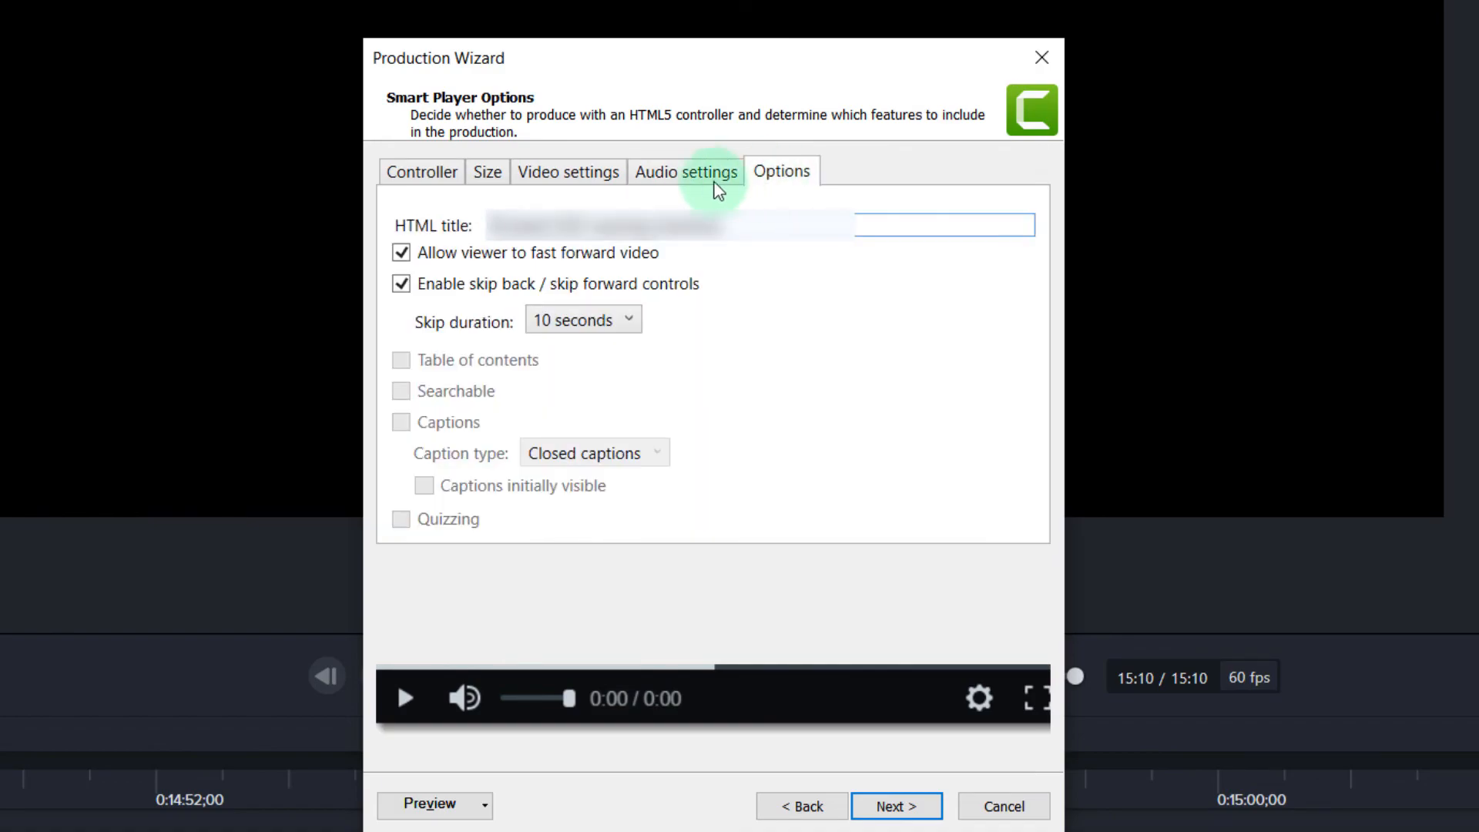
pyautogui.click(438, 183)
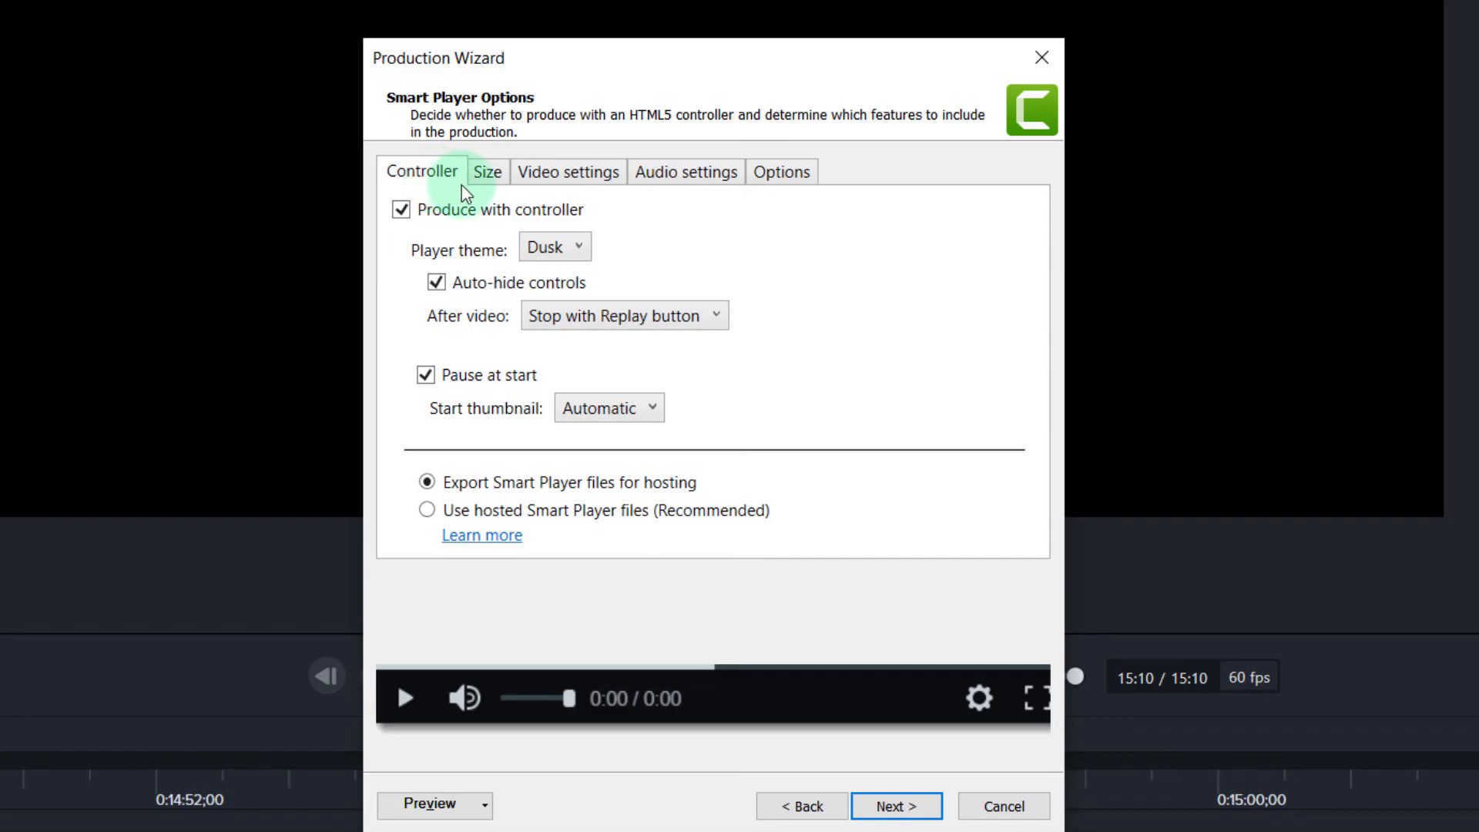
# - Accept the Smart Player and video options without a watermark, and produce the video under the name Getting Started in Camtasia
pyautogui.click(897, 809)
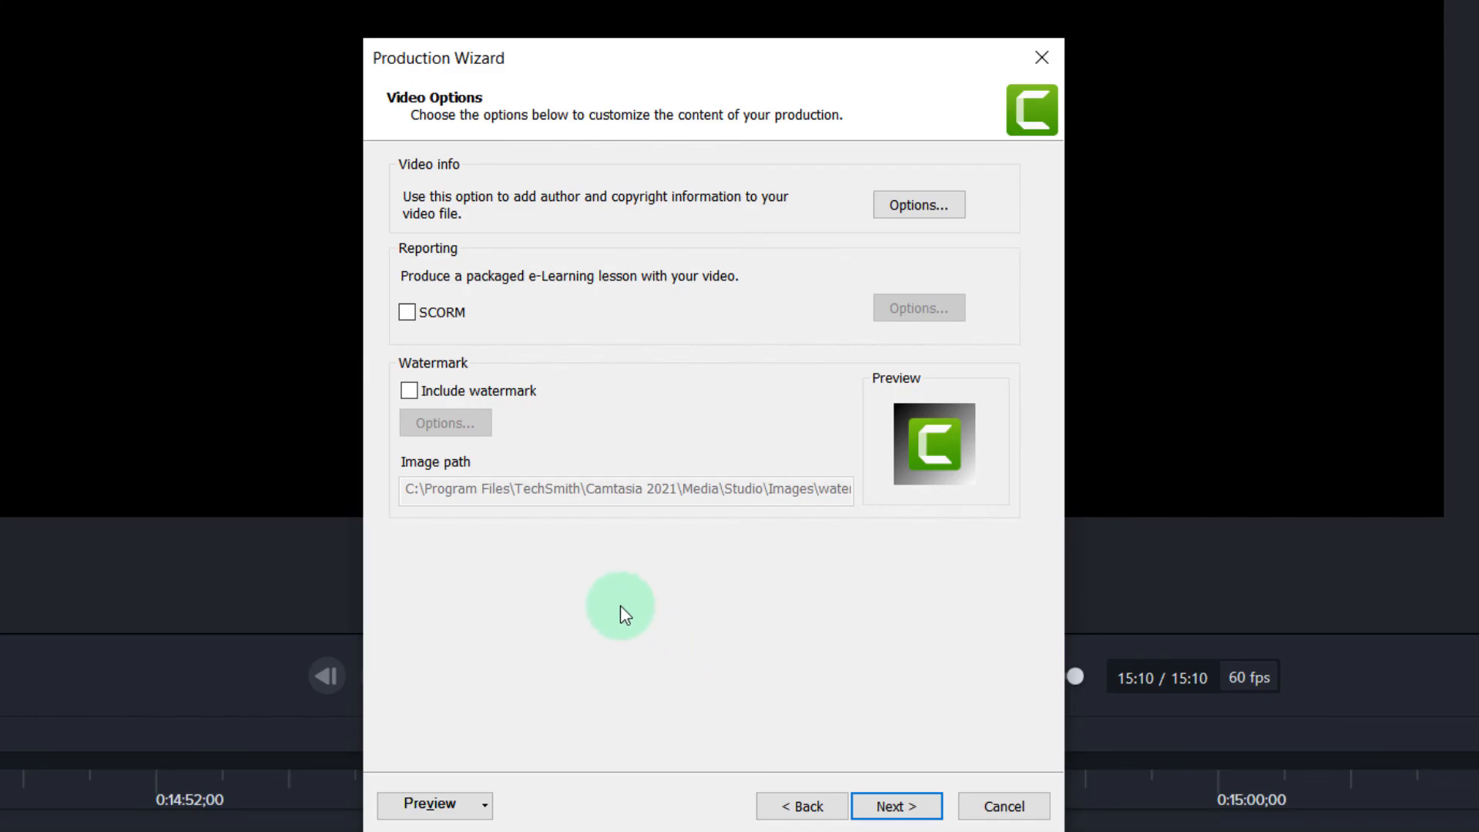
pyautogui.click(907, 809)
pyautogui.click(618, 229)
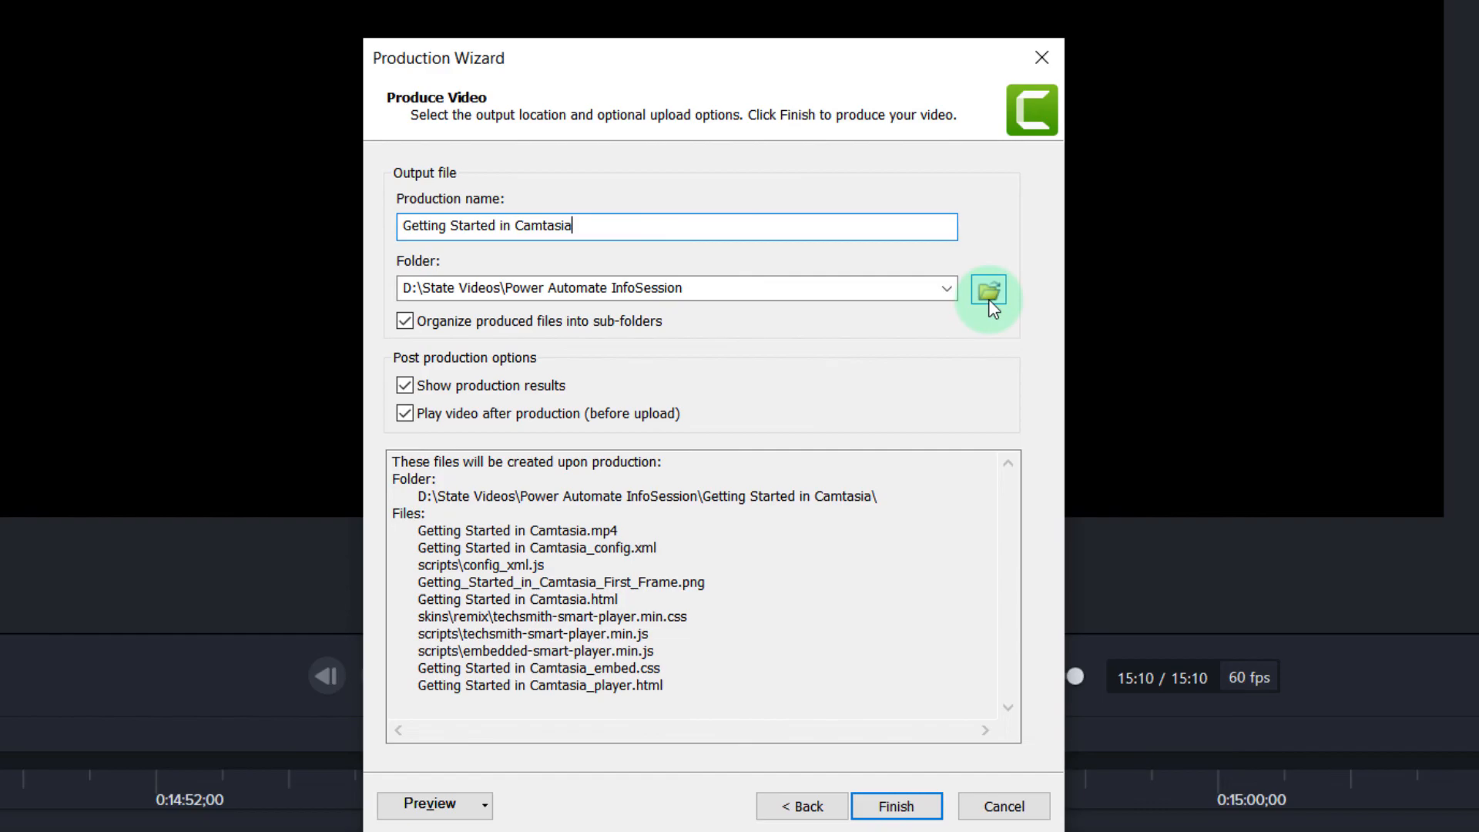
pyautogui.click(909, 821)
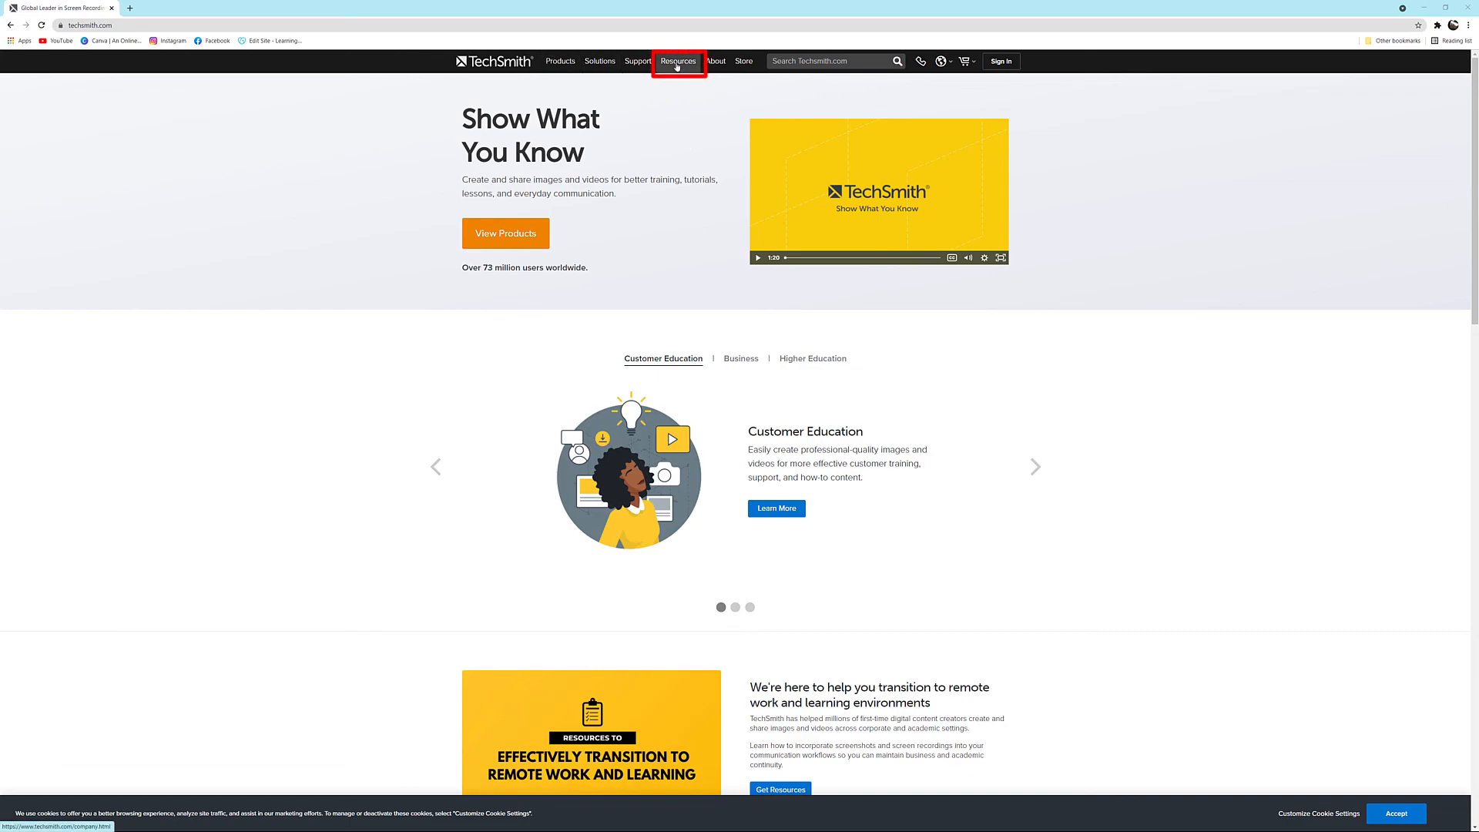
# - Switch to the TechSmith website in the browser, open the TechSmith Academy page from the resources, and look through its course offerings
pyautogui.moveTo(677, 67)
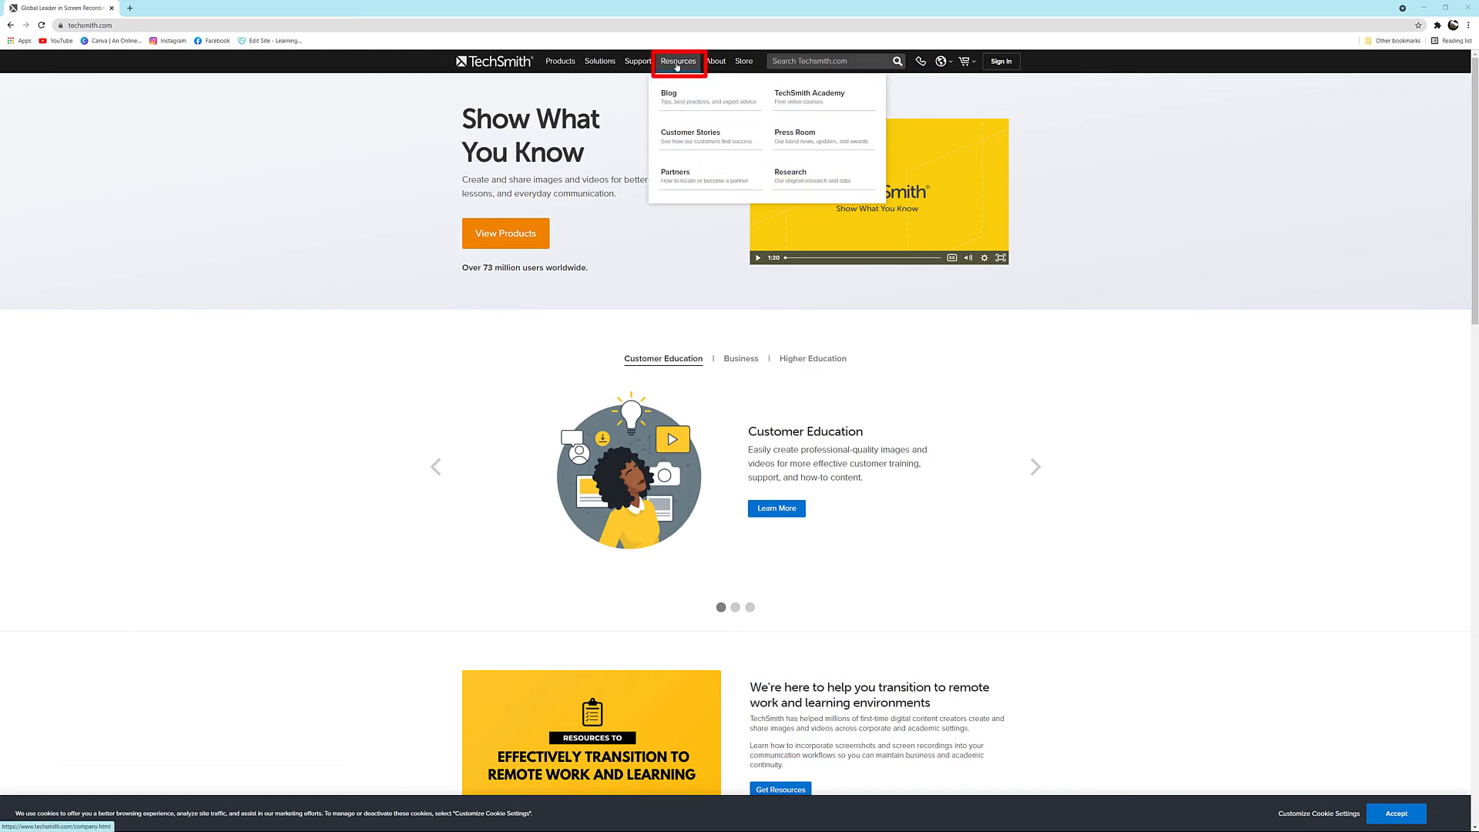
pyautogui.click(790, 104)
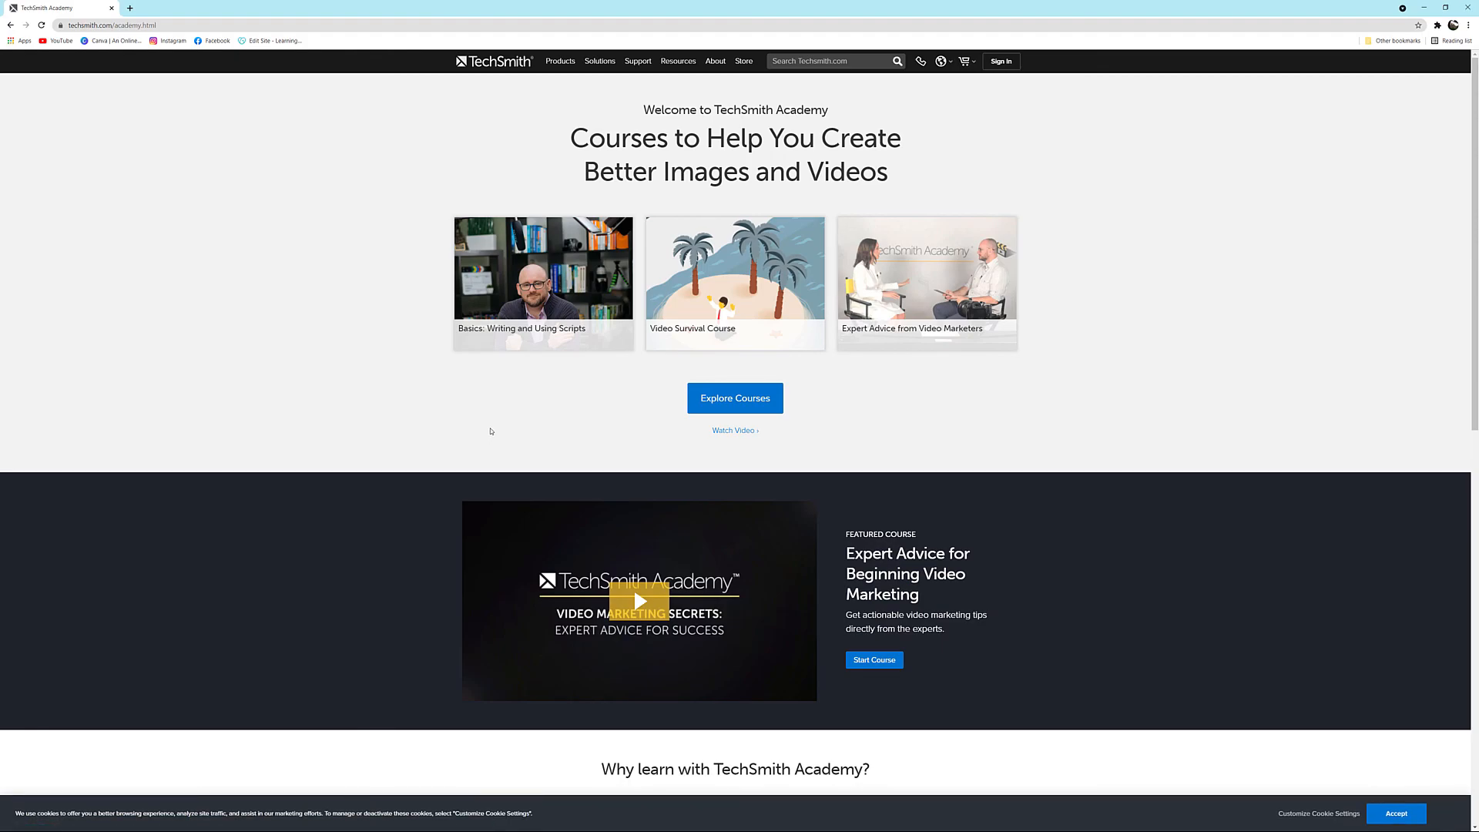
pyautogui.scroll(-4, 490, 431)
pyautogui.scroll(-3, 490, 431)
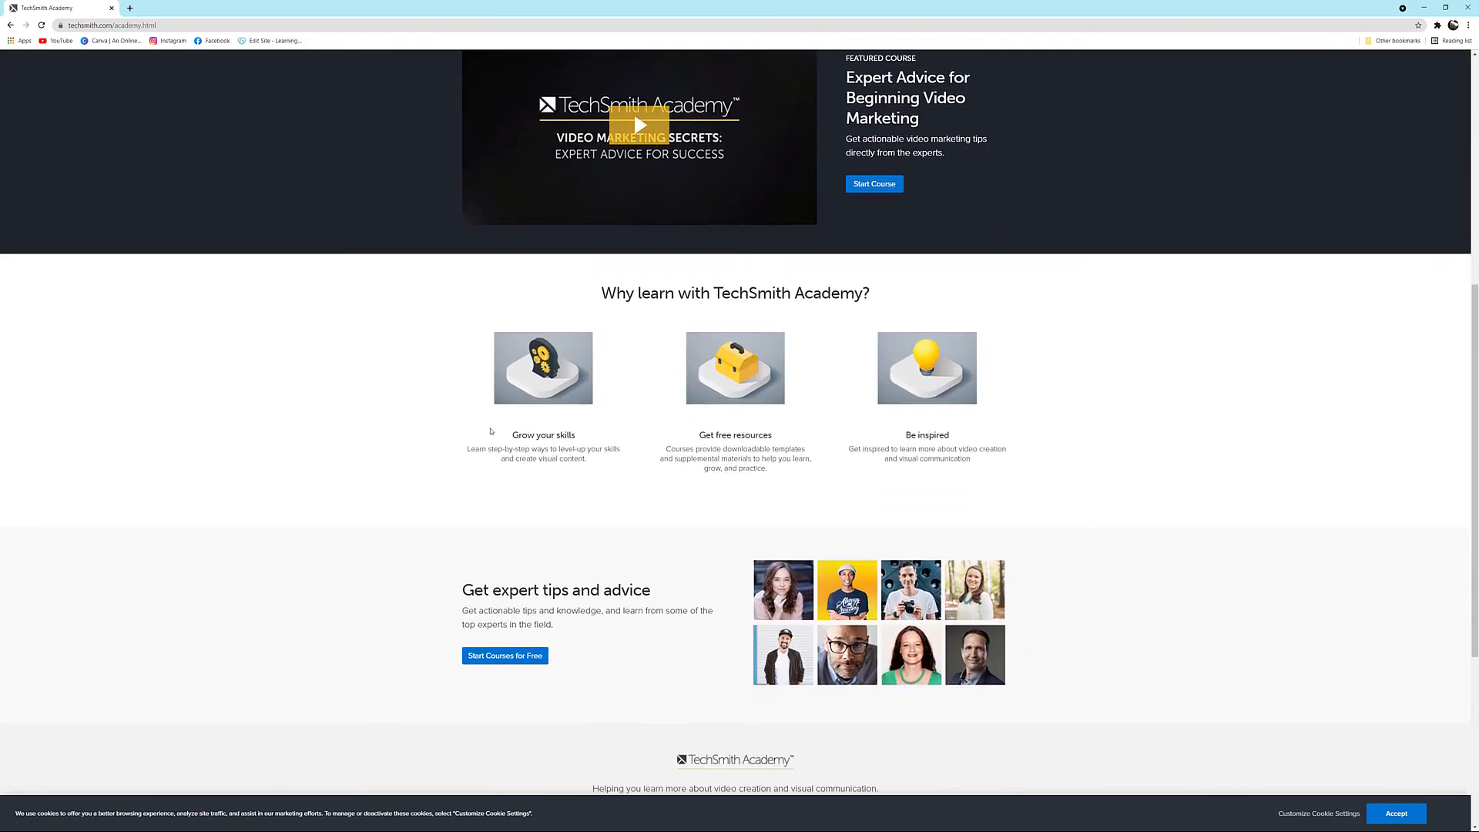